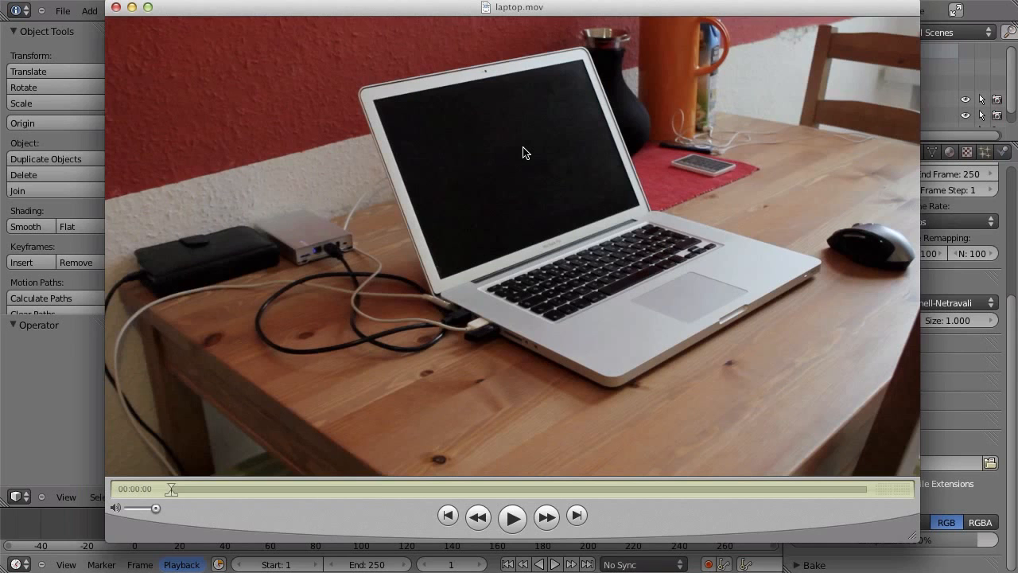
Step: Play laptop.mov in the video player and scrub back to its start to examine the laptop shot
click(511, 519)
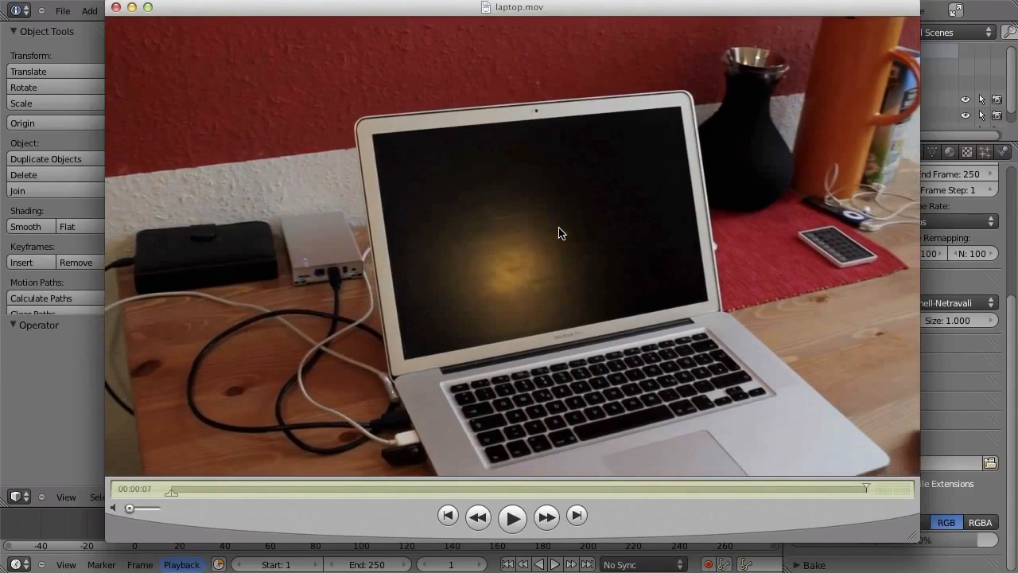
drag(866, 487, 716, 487)
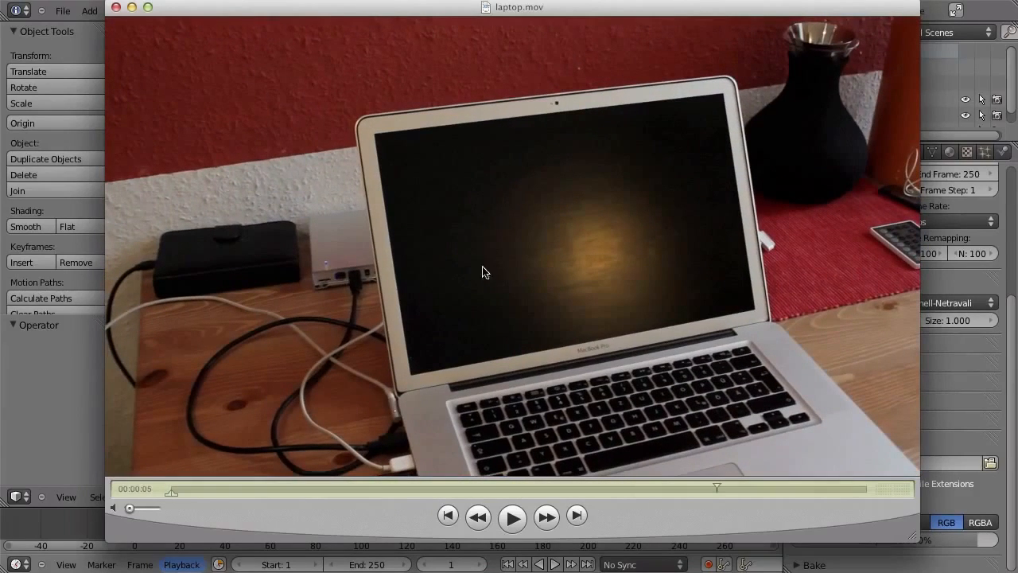
drag(718, 488, 171, 489)
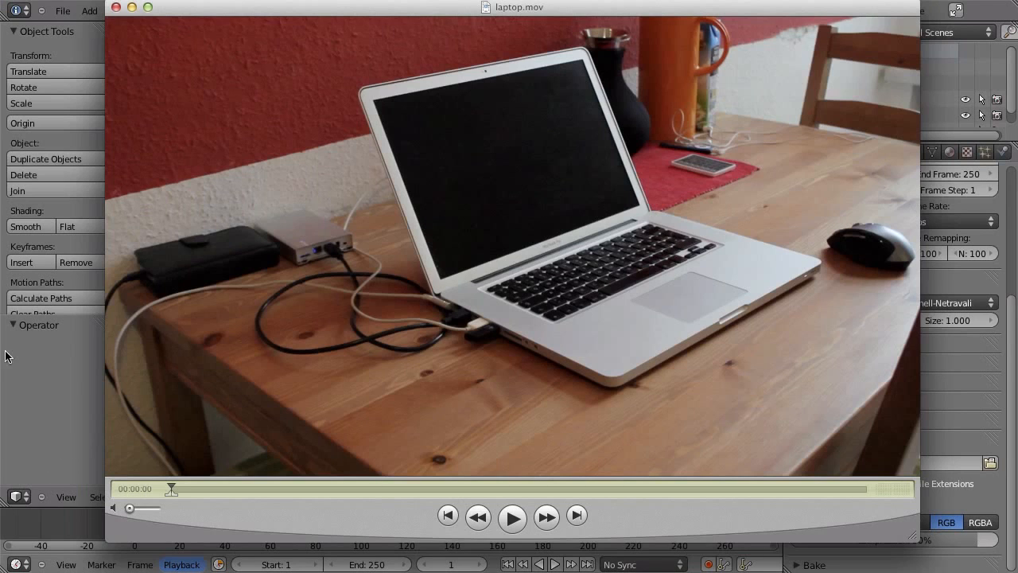
Step: Switch to Blender and turn the 3D viewport into a Movie Clip Editor
click(58, 385)
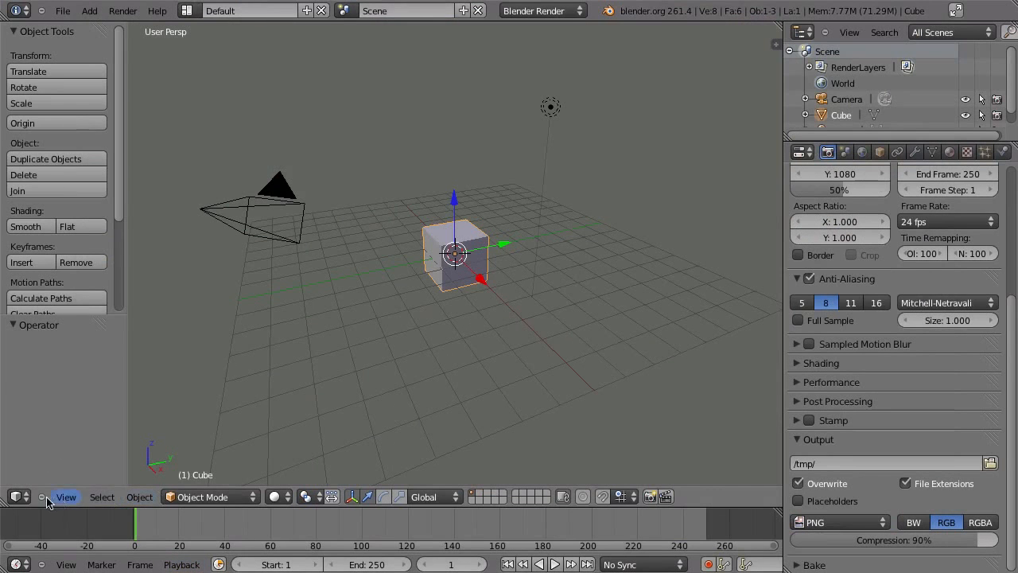
click(21, 497)
click(49, 365)
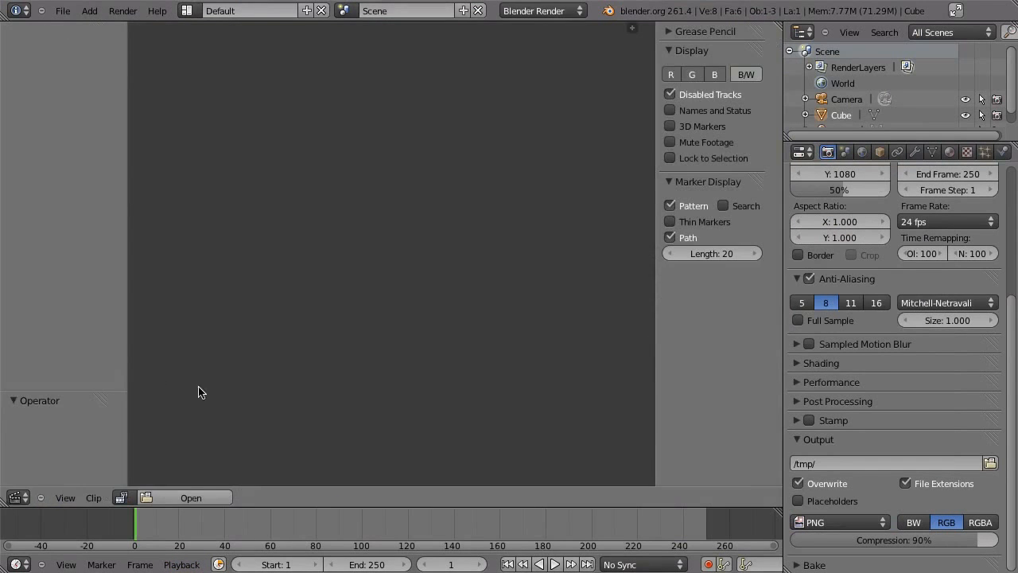
Step: Open the clip laptop.mov from the Four_Point_Track footage folder
click(192, 498)
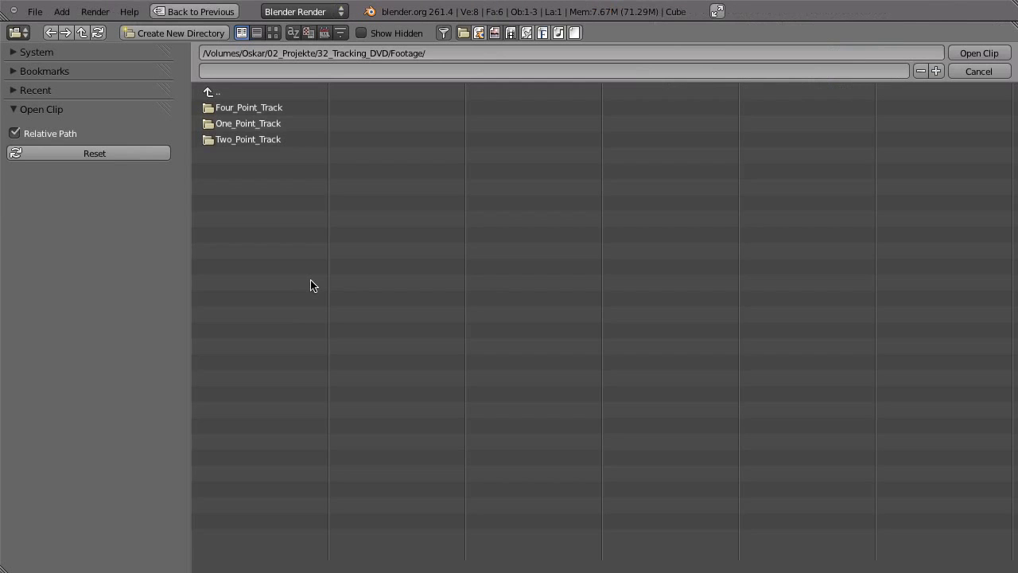
click(219, 109)
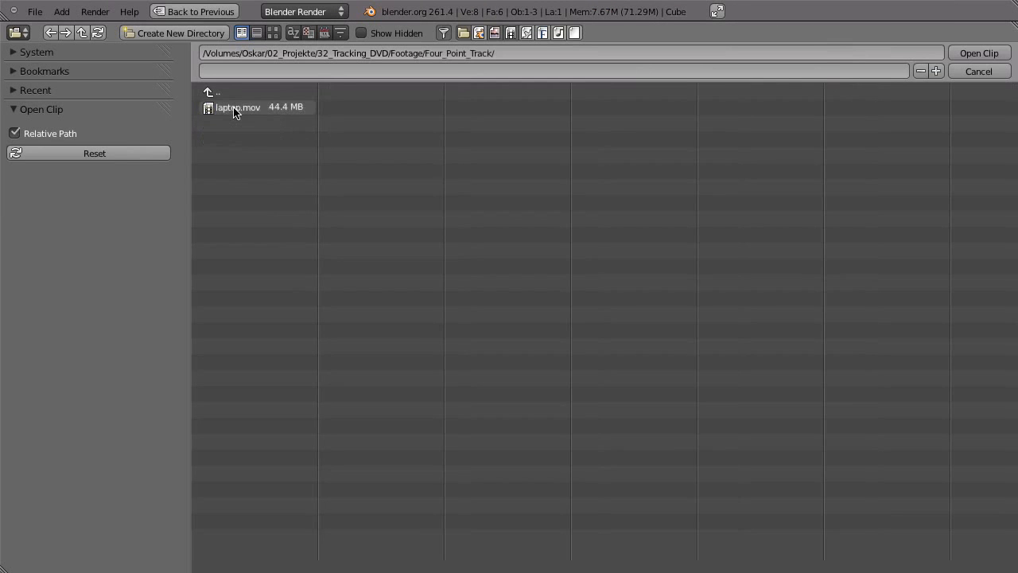
click(241, 110)
click(979, 53)
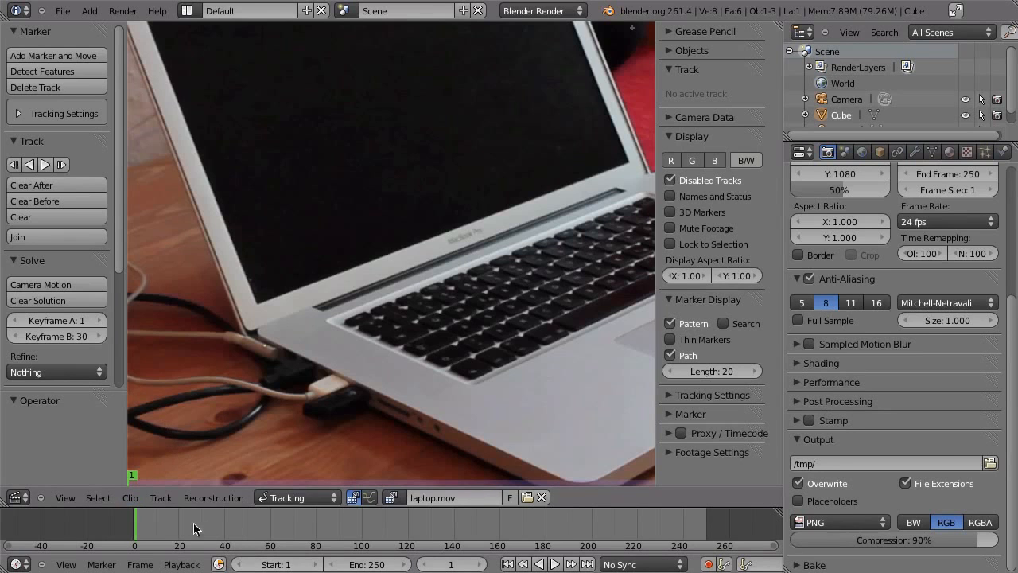
Step: Set the scene's end frame to 189 and return to the first frame
drag(176, 521, 566, 525)
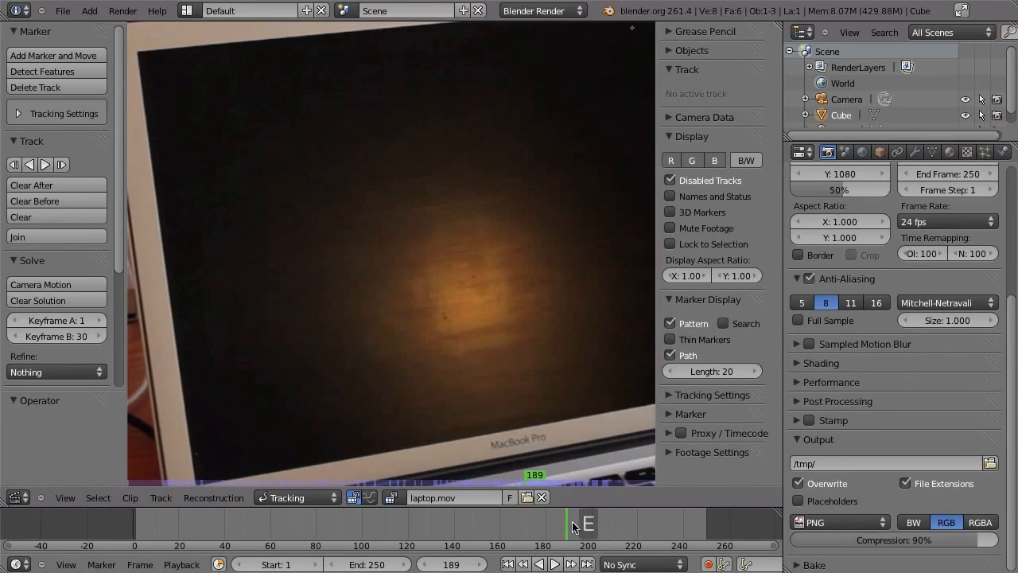
key(e)
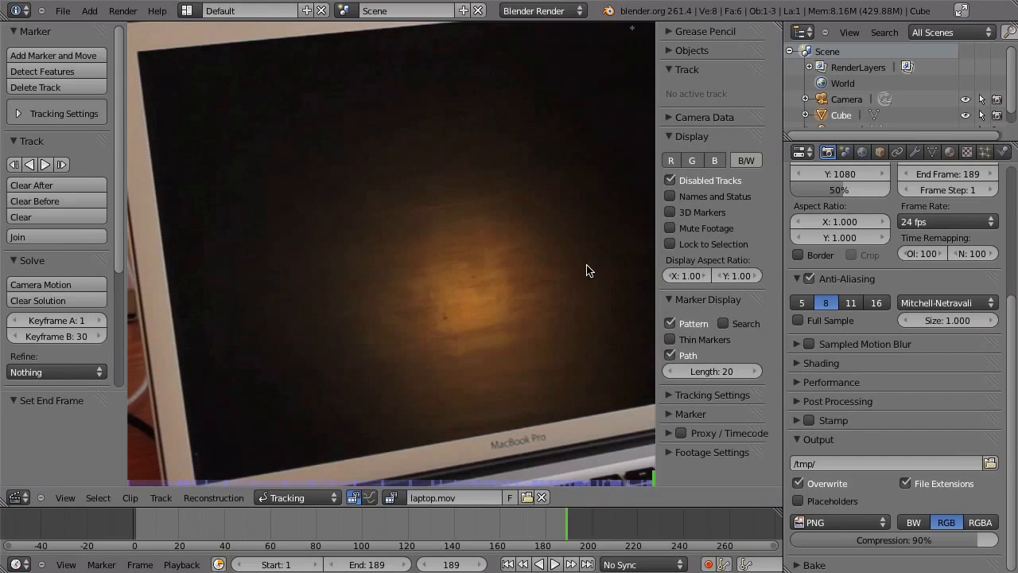
key(shift+Left)
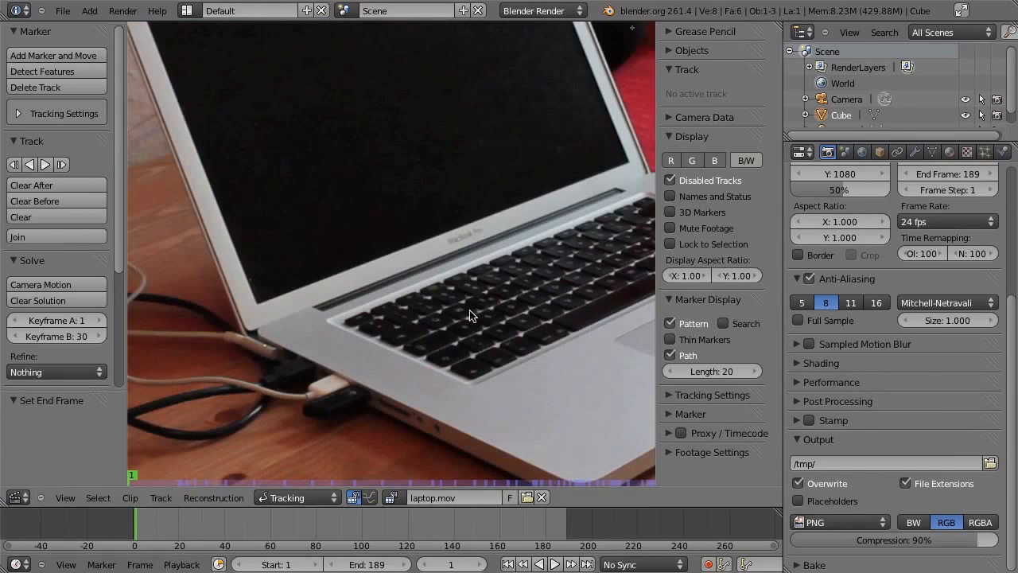
Step: Maximize the clip editor and play back the laptop footage
key(ctrl+Up)
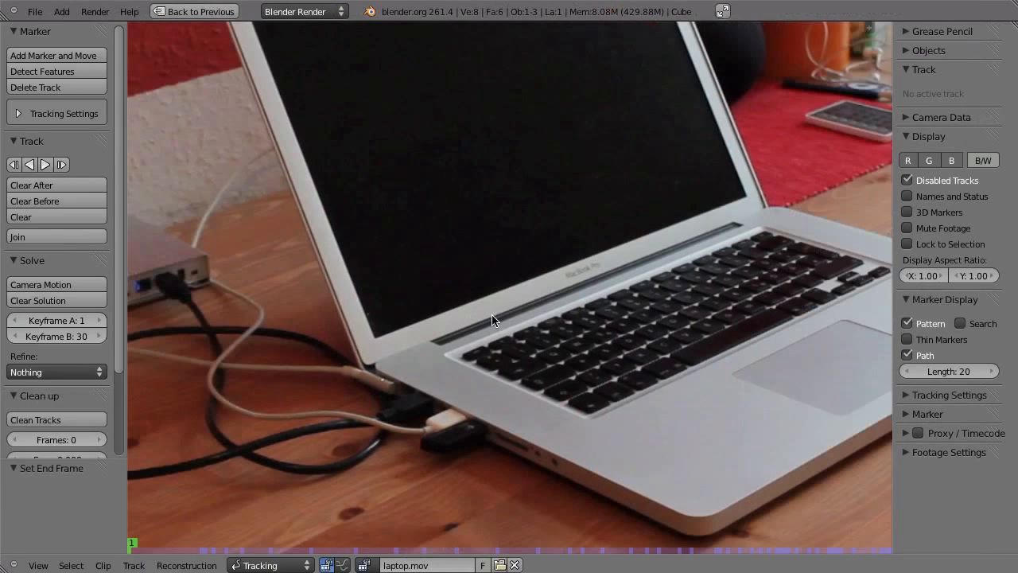
key(alt+a)
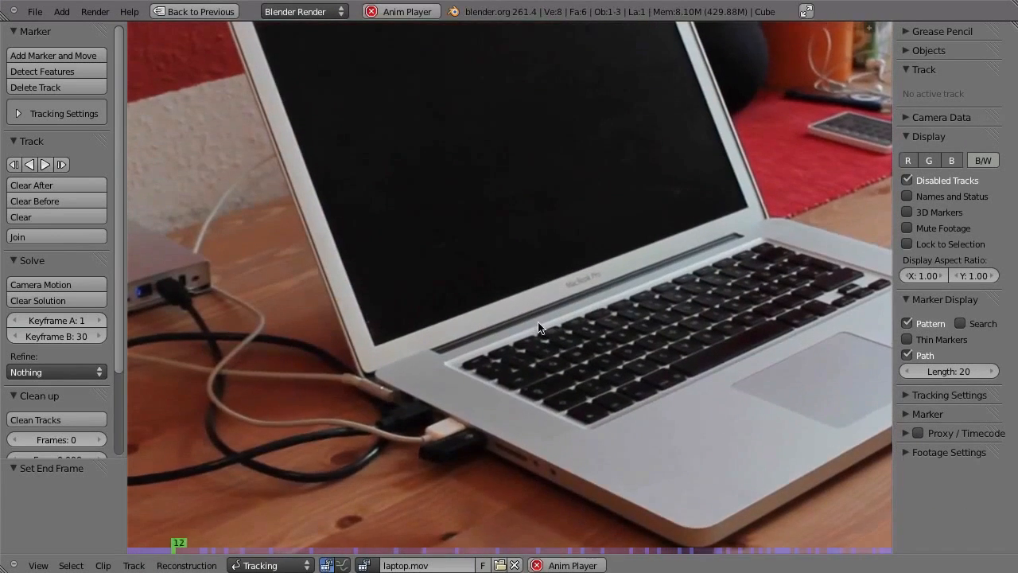
key(Escape)
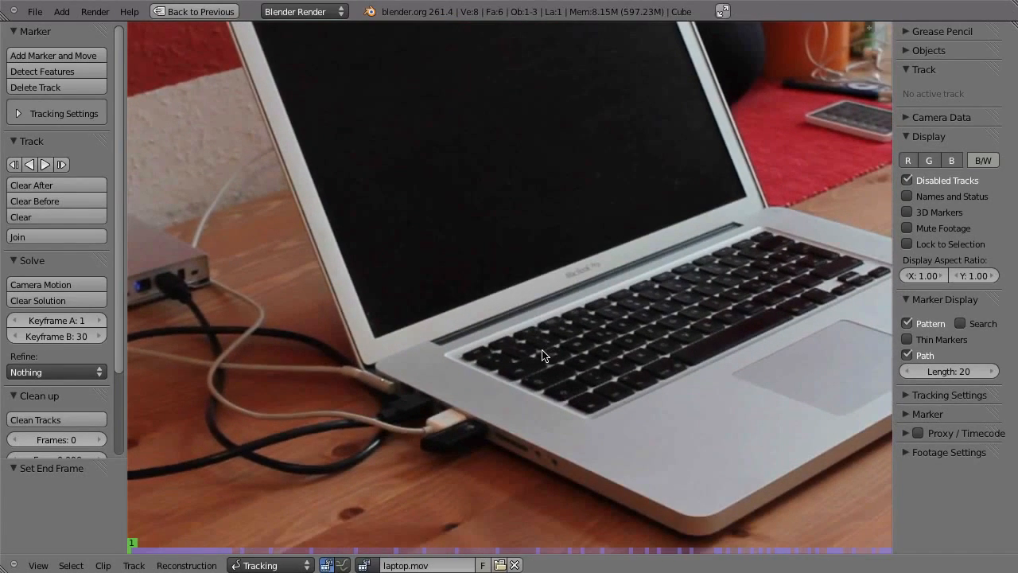
key(alt+a)
key(Escape)
Step: Step back and forth between frames 1 and 2 to compare their cached images
drag(129, 547, 133, 545)
click(134, 547)
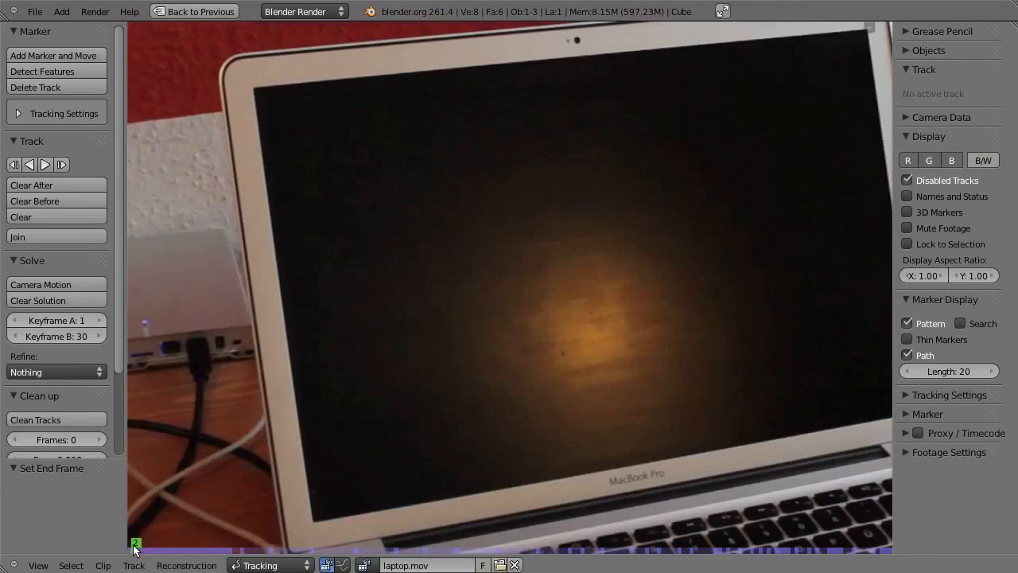
key(Left)
key(Right)
key(Left)
key(Right)
key(Left)
key(Right)
key(Left)
key(Right)
key(Left)
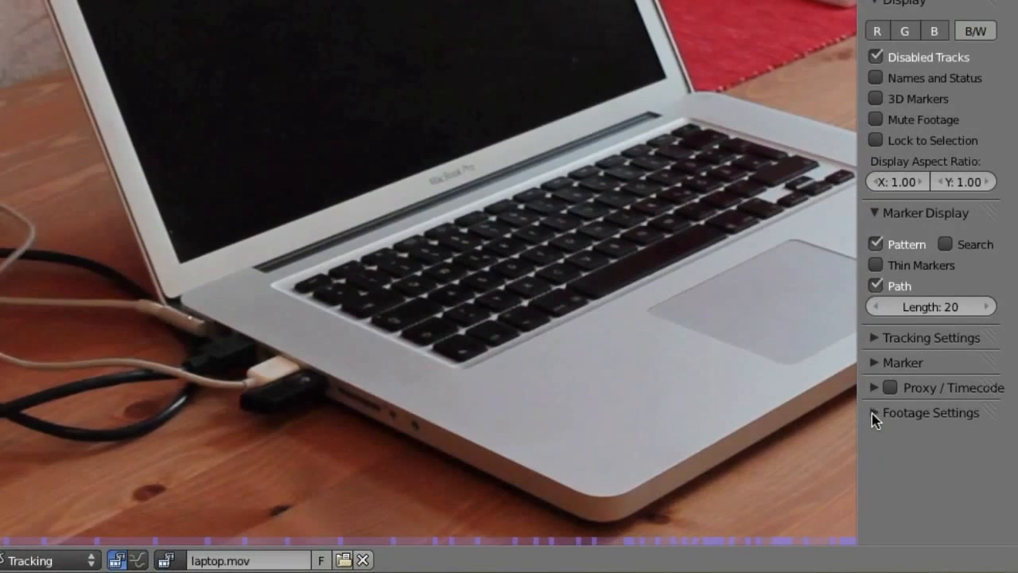
Step: Reload the laptop.mov footage and play it back to check the frames
click(905, 452)
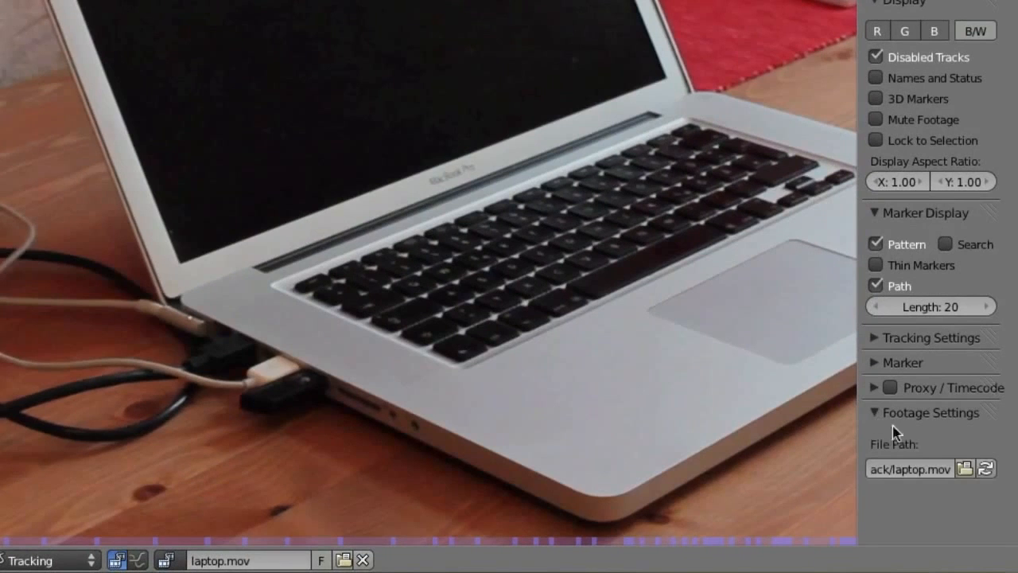
click(985, 470)
click(986, 469)
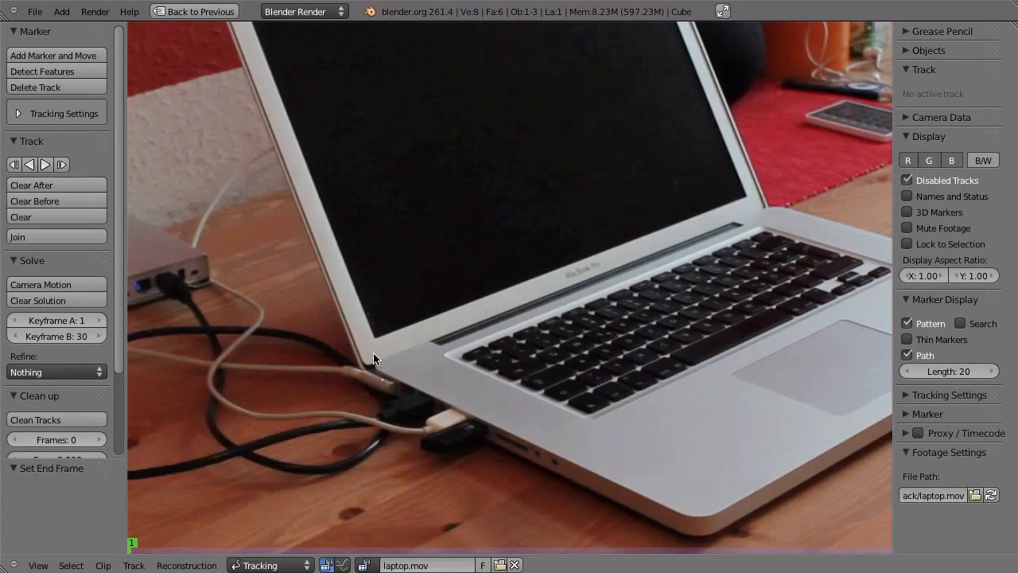
key(alt+a)
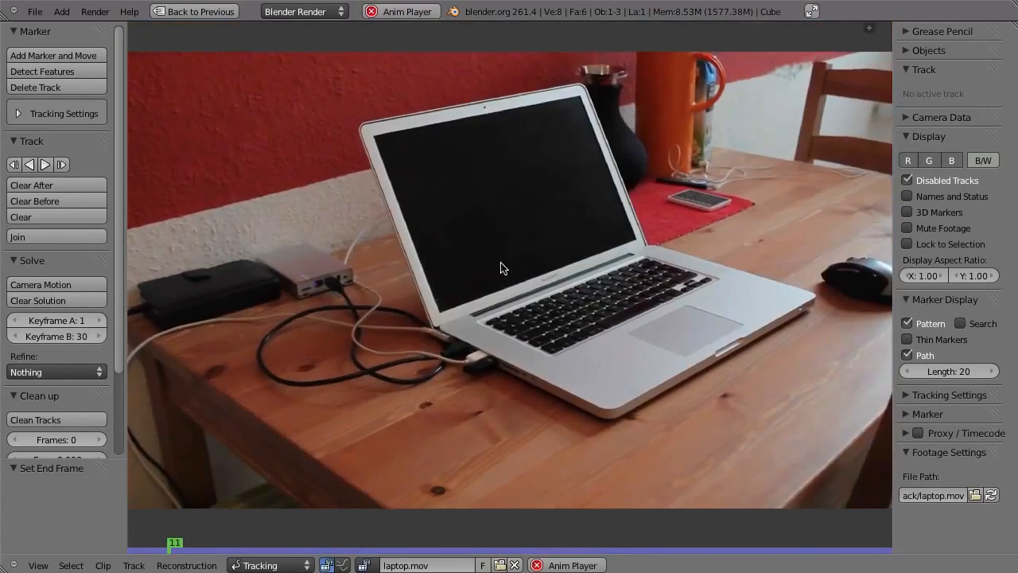
key(Escape)
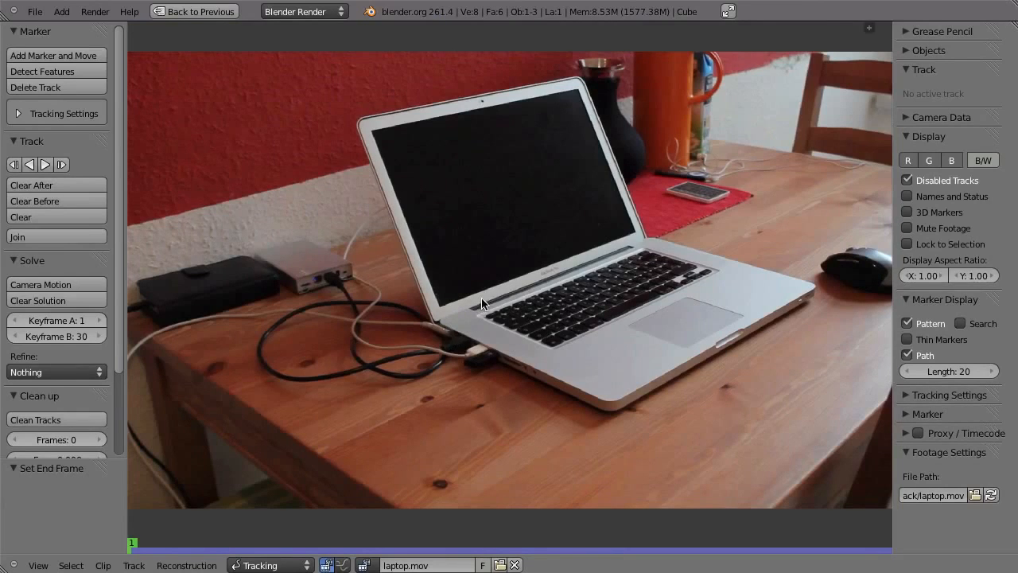
Step: Add a tracking marker on the lower-left corner of the laptop display and lock the view to the selection
ctrl+middle_drag(444, 253, 491, 362)
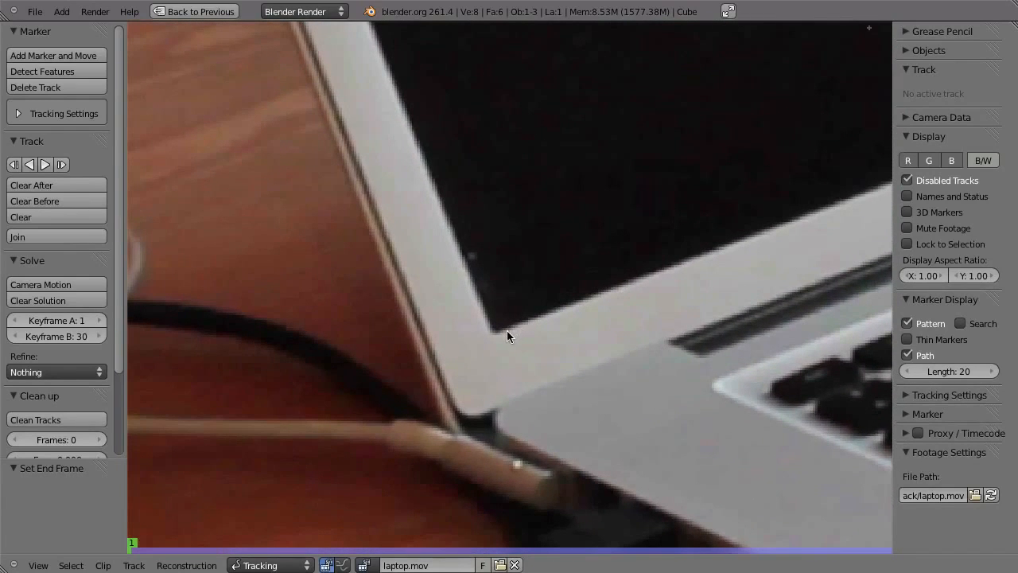
ctrl+click(494, 332)
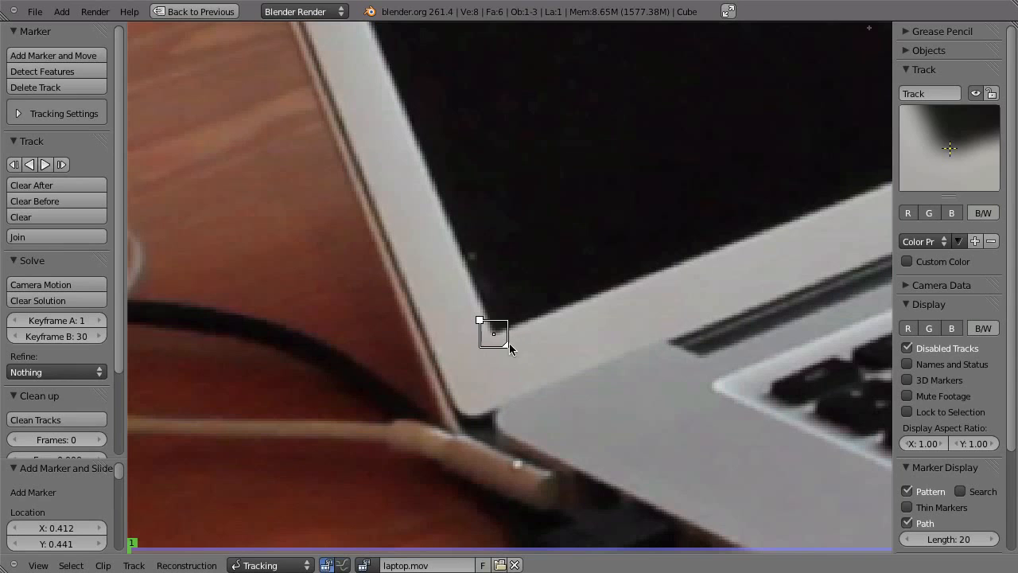
key(l)
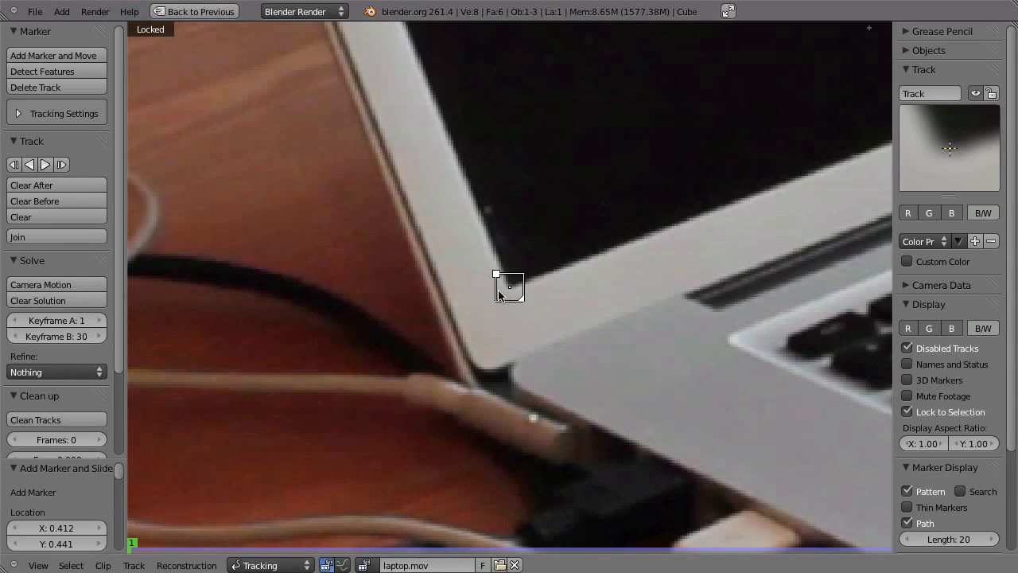
Step: Track the lower-left corner marker forward through the clip, review its path and return to the first frame
key(ctrl+t)
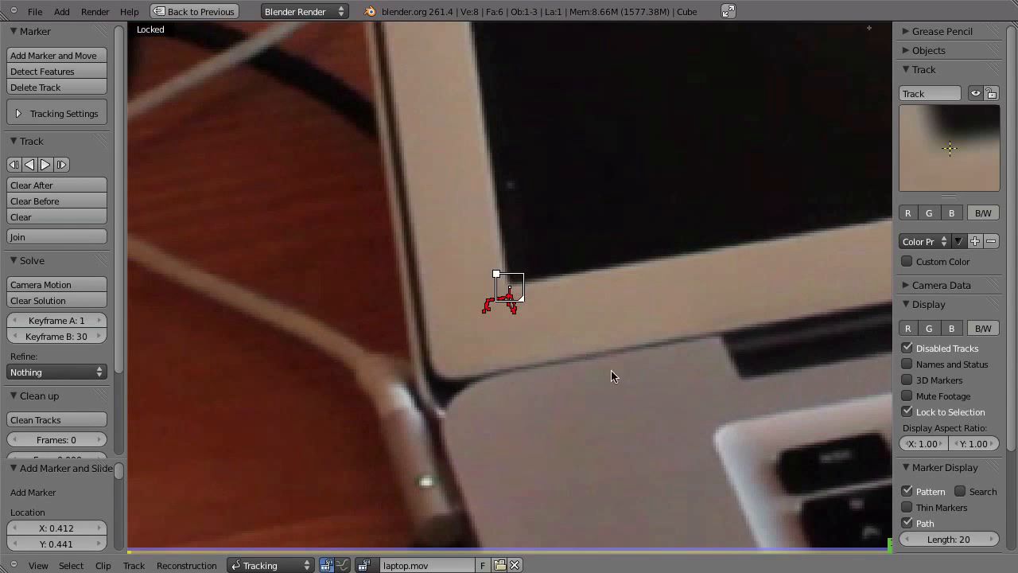
drag(882, 548, 437, 537)
key(shift+Left)
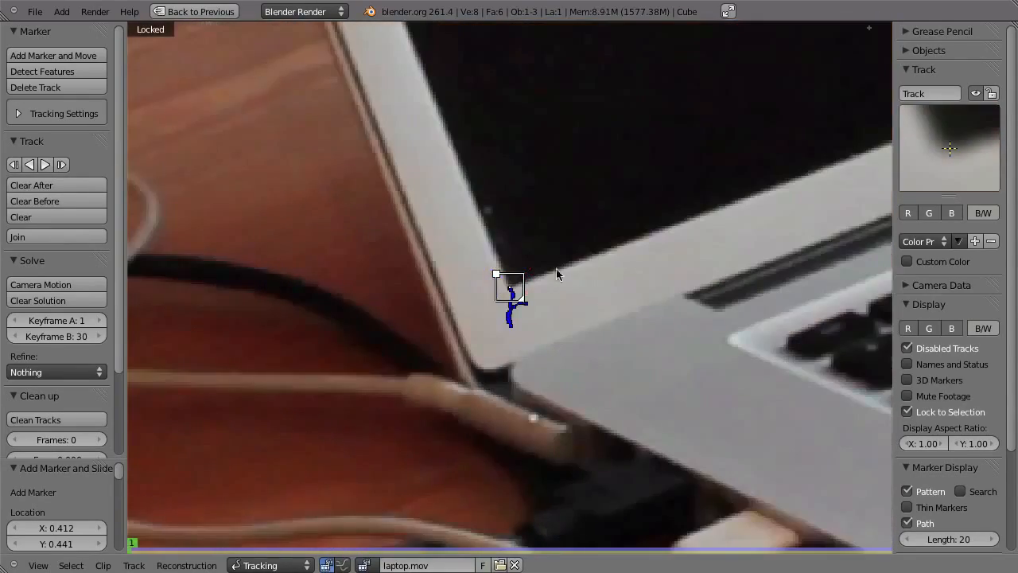
Step: Examine the display's left edge up to its upper-left corner and back to the tracked lower-left corner
middle_drag(556, 270, 620, 418)
mouse_move(570, 295)
middle_down()
mouse_move(573, 382)
mouse_move(587, 420)
middle_up()
middle_drag(526, 239, 597, 492)
middle_drag(519, 253, 604, 517)
middle_drag(531, 296, 617, 507)
middle_drag(422, 189, 471, 285)
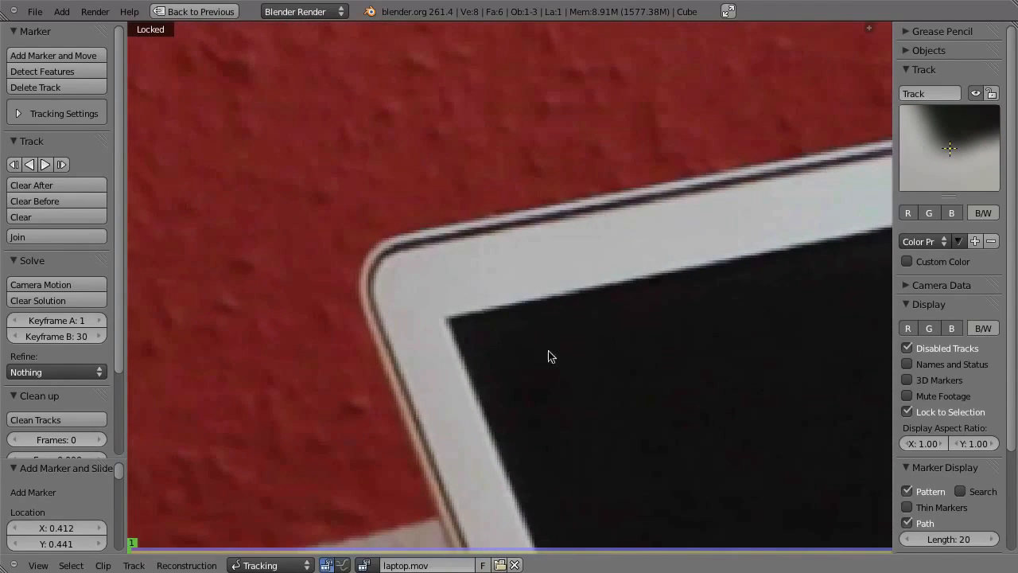
middle_drag(551, 356, 475, 90)
mouse_move(566, 297)
middle_down()
mouse_move(552, 300)
mouse_move(484, 126)
middle_up()
middle_drag(570, 342, 486, 139)
middle_drag(493, 369, 415, 167)
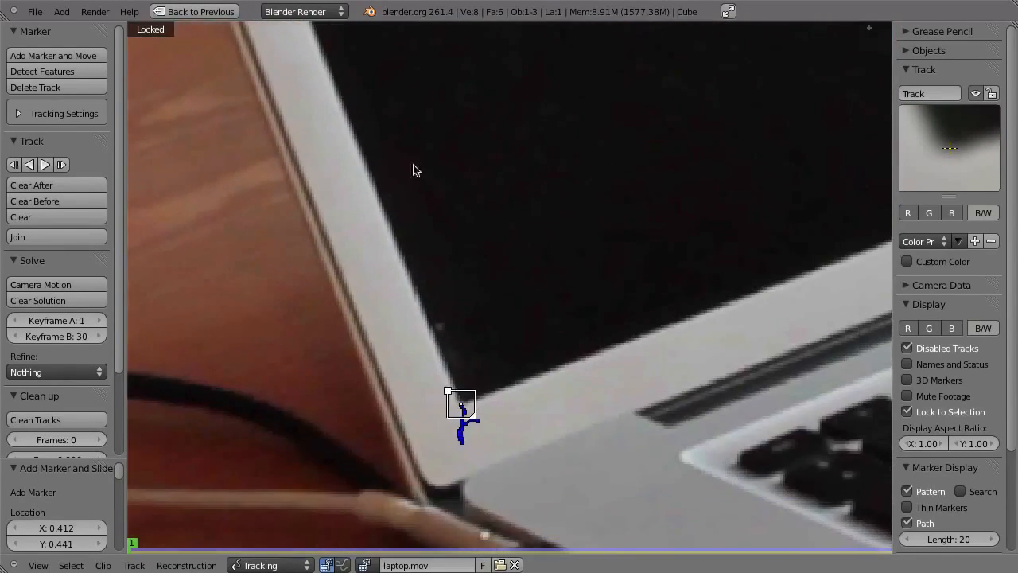
Step: Rename the lower-left corner's track to lower_left
click(932, 96)
text(lower_left)
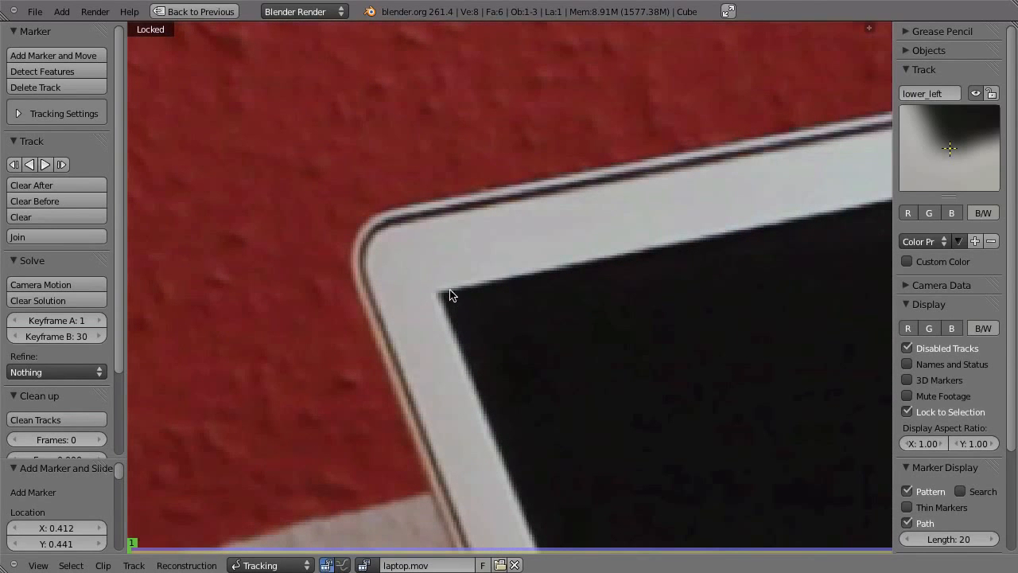
Step: Add a tracking marker on the display's upper-left corner and set its tracking speed to Realtime
mouse_move(449, 296)
ctrl+mouse_down()
mouse_move(429, 291)
mouse_move(518, 320)
mouse_move(501, 338)
ctrl+mouse_up()
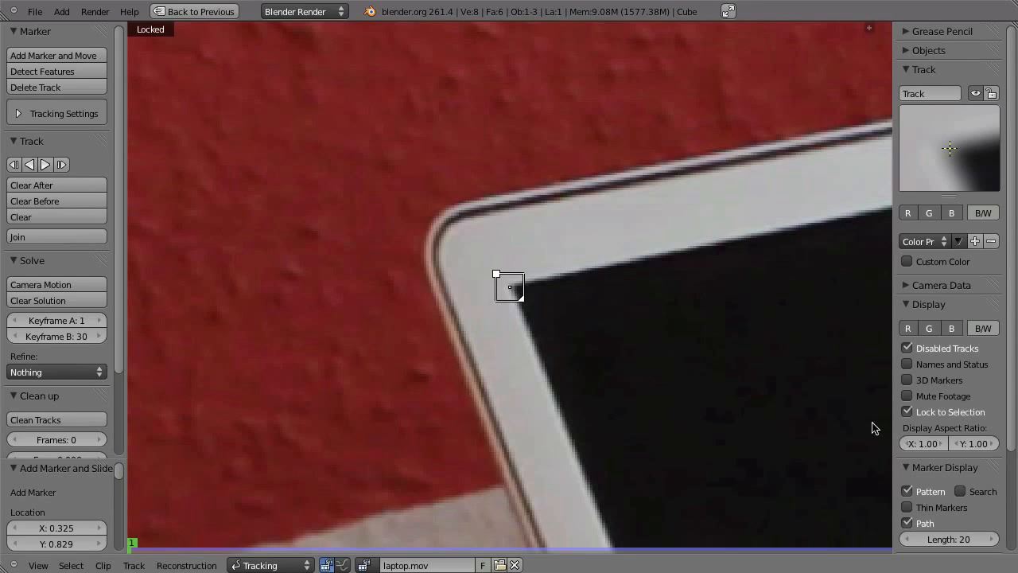
scroll(939, 370, down, 1)
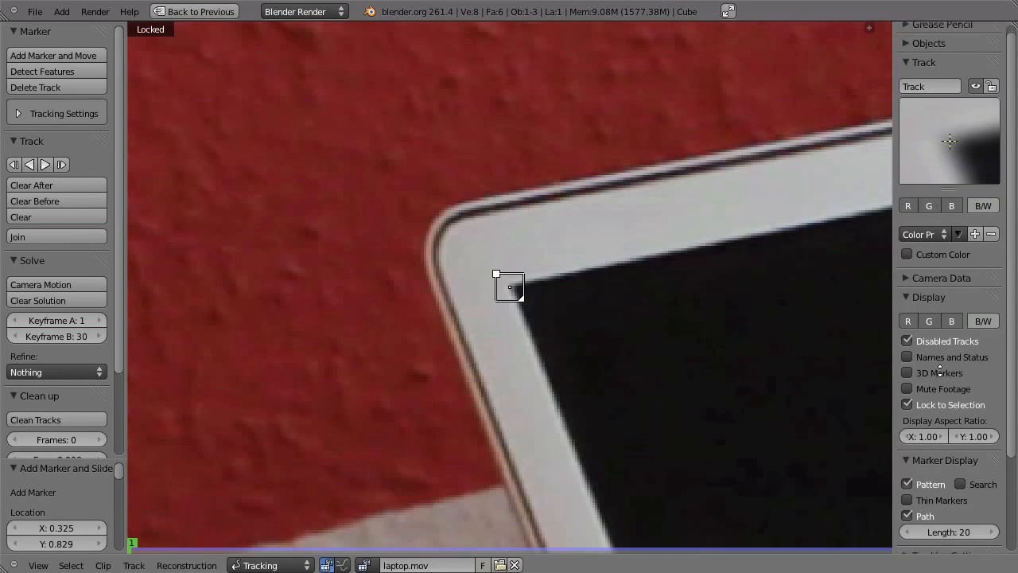
scroll(940, 371, down, 4)
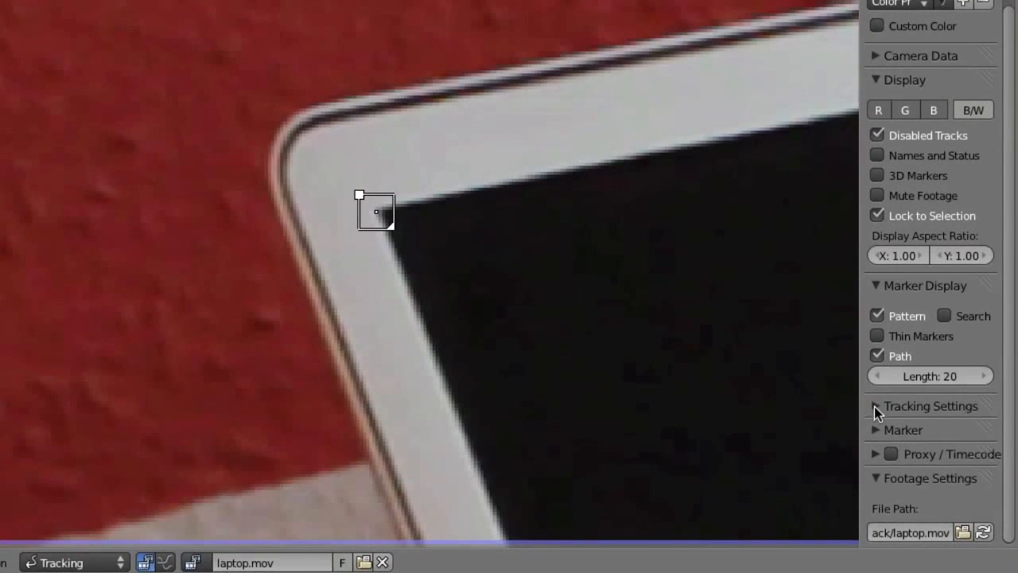
click(876, 406)
scroll(897, 348, down, 3)
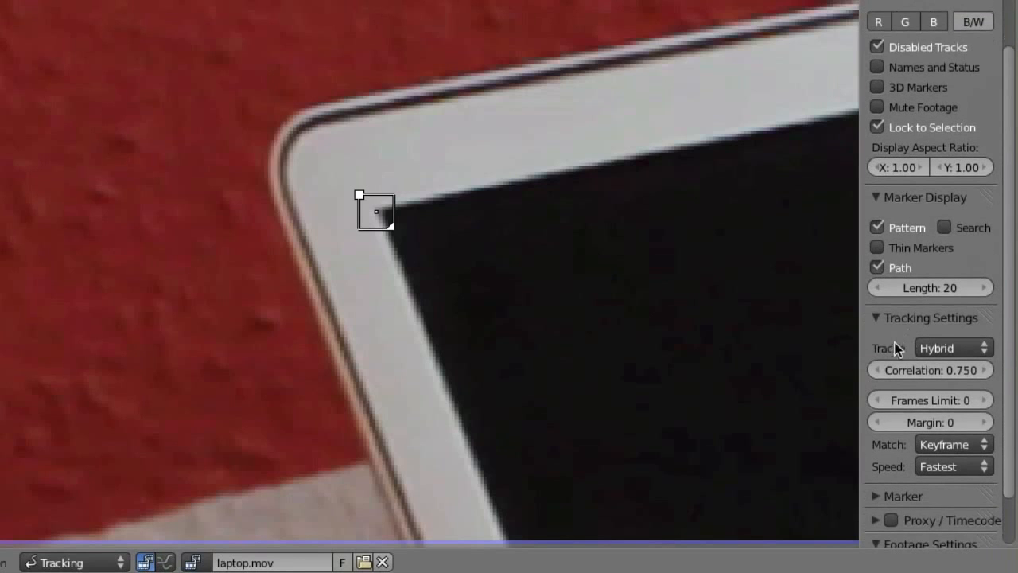
scroll(897, 348, down, 3)
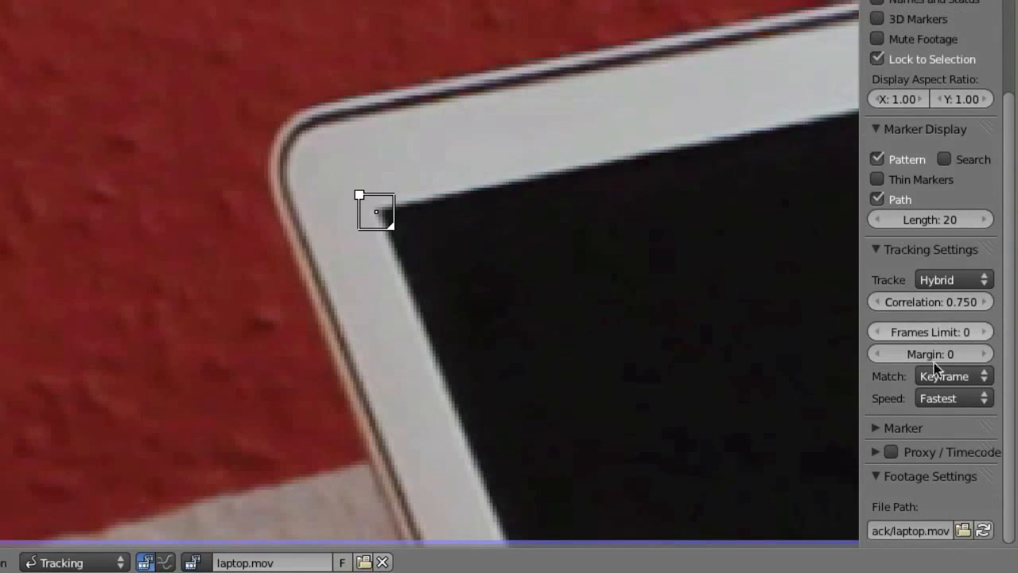
click(985, 399)
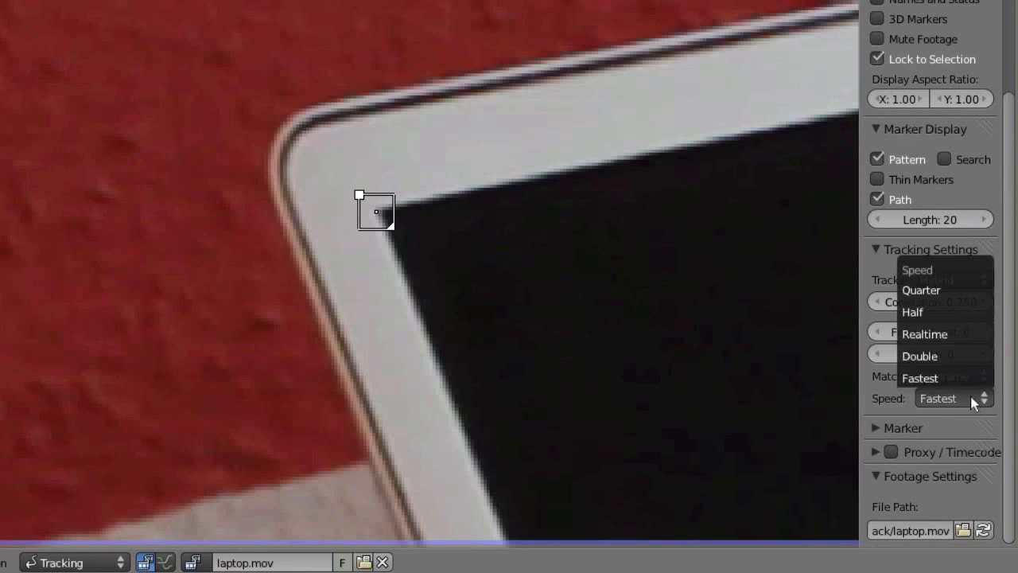
click(959, 333)
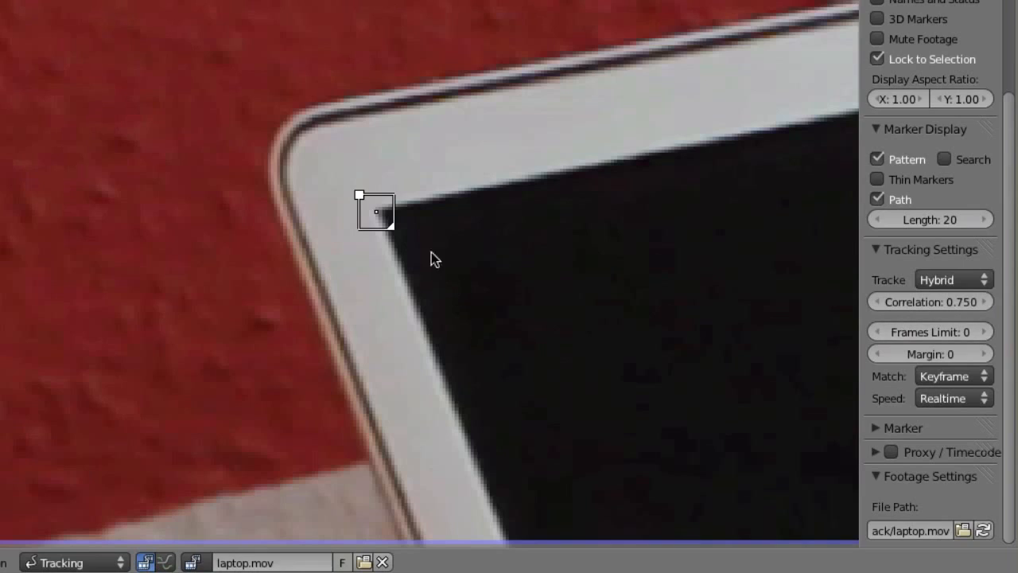
Step: Track the upper-left corner marker forward through the clip and compare its position in the first and last frames
key(ctrl+t)
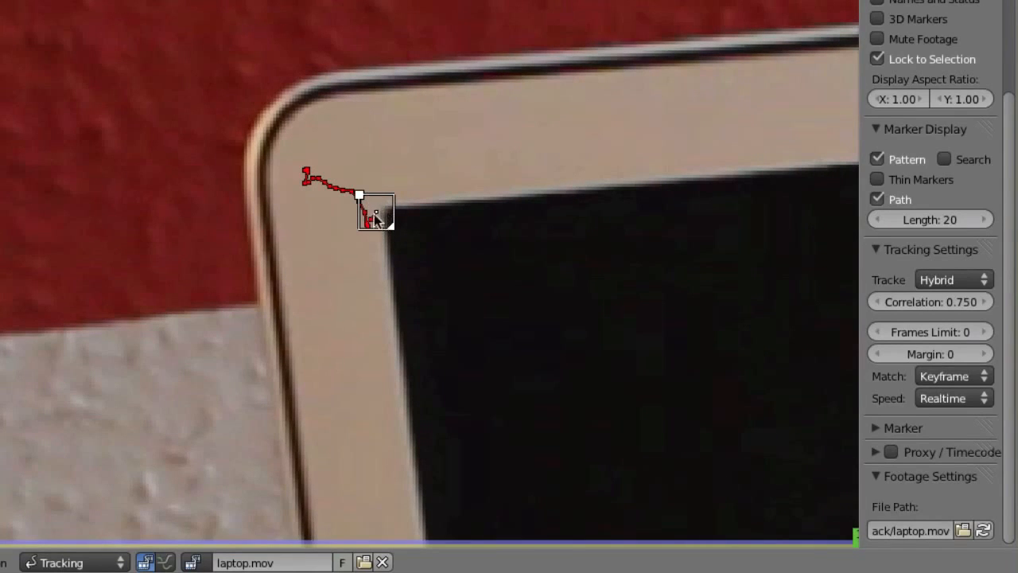
key(shift+Left)
key(shift+Right)
key(shift+Left)
key(shift+Right)
key(shift+Left)
key(shift+Right)
key(shift+Left)
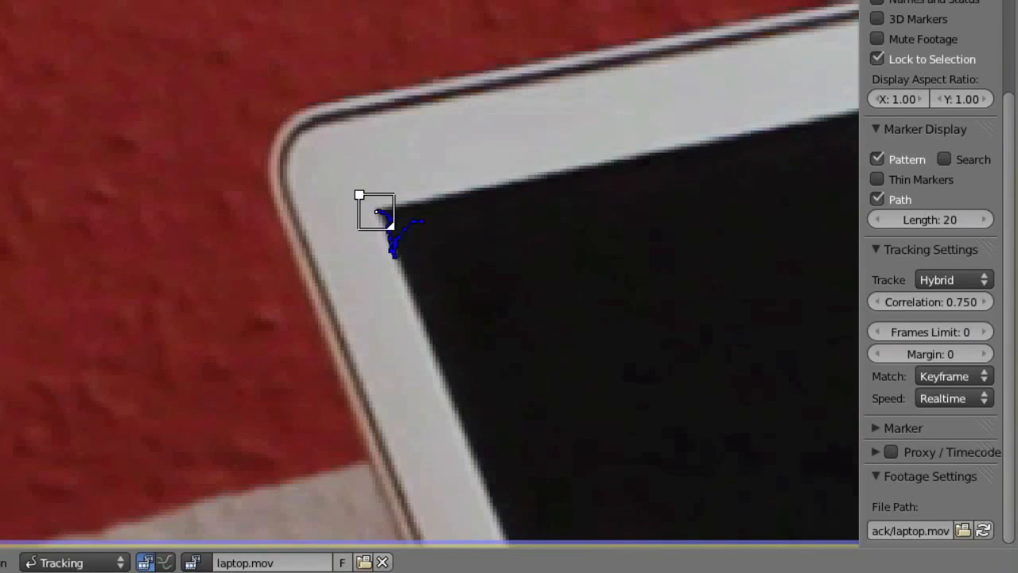
Step: Nudge the upper-left marker onto the display's corner in the first frame and track it forward again
key(ctrl+shift+t)
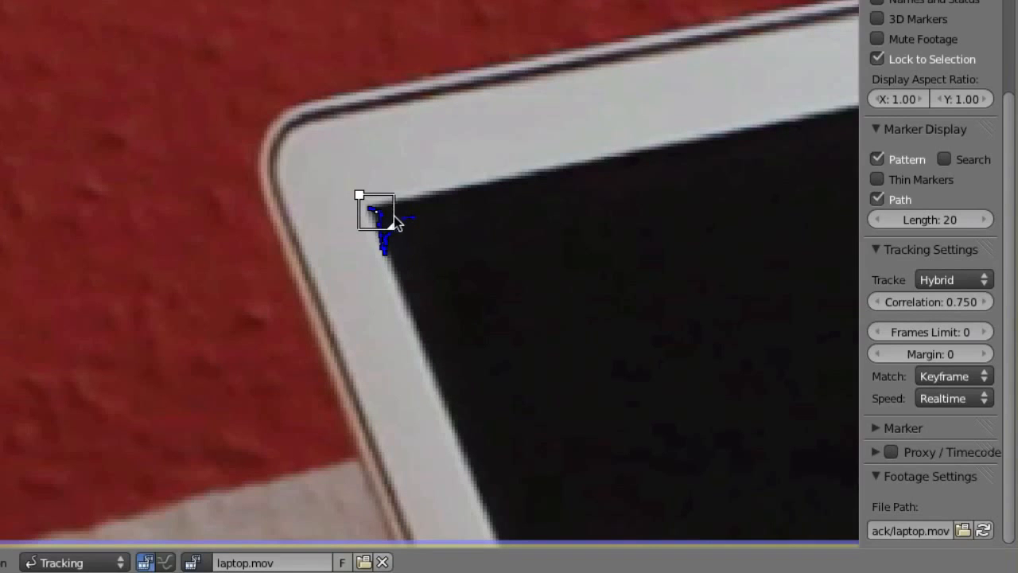
key(ctrl+t)
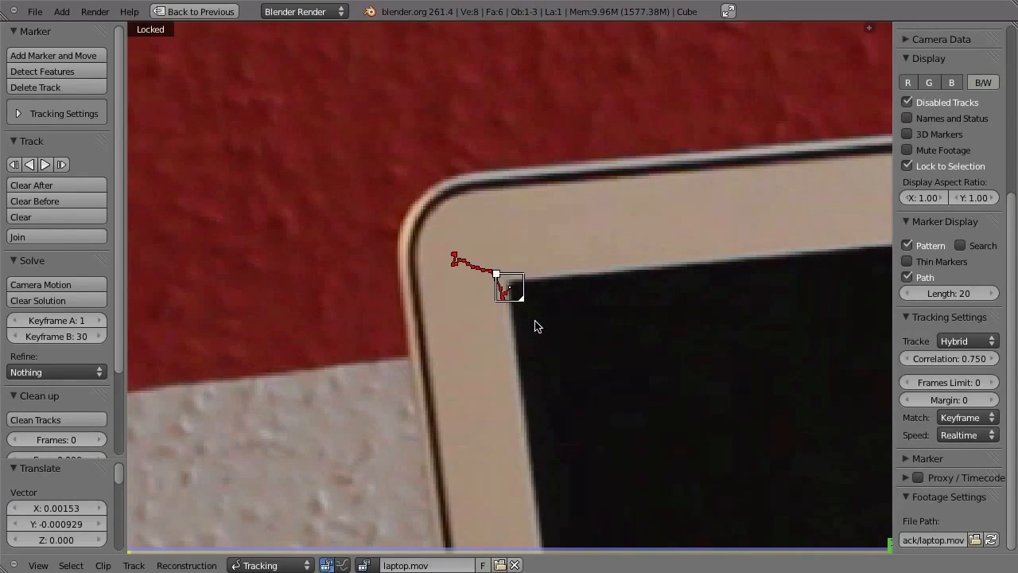
Step: Rename the upper-left corner's track to upper_left
scroll(936, 120, up, 8)
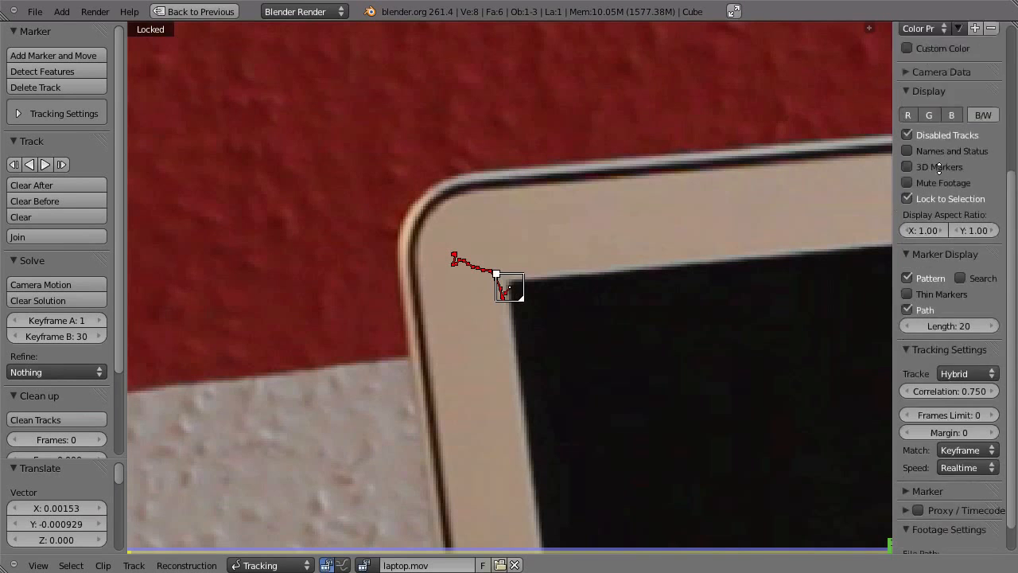
click(929, 93)
text(upper_left)
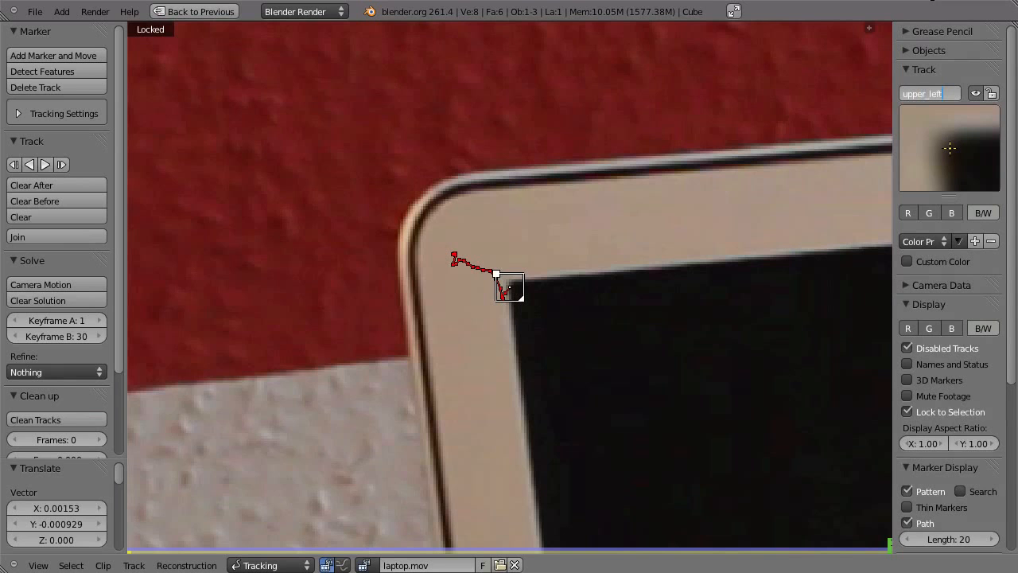
key(Return)
Step: Add a tracking marker on the display's upper-right corner in the clip's first frame
ctrl+middle_drag(595, 277, 556, 346)
middle_drag(684, 269, 330, 291)
middle_drag(796, 234, 506, 275)
middle_drag(851, 270, 463, 302)
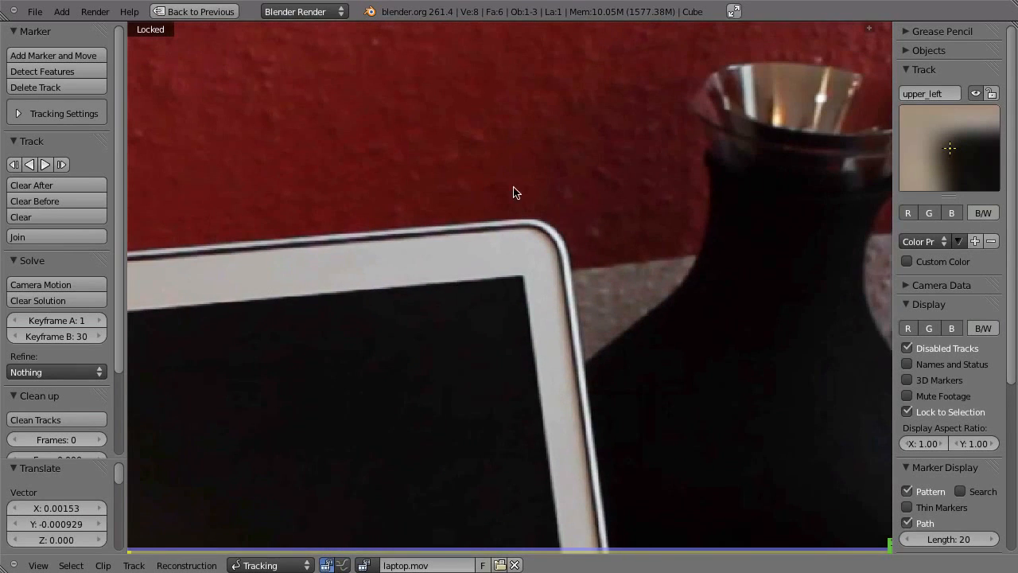
key(shift+Left)
middle_drag(376, 205, 689, 187)
middle_drag(422, 174, 393, 234)
ctrl+click(394, 281)
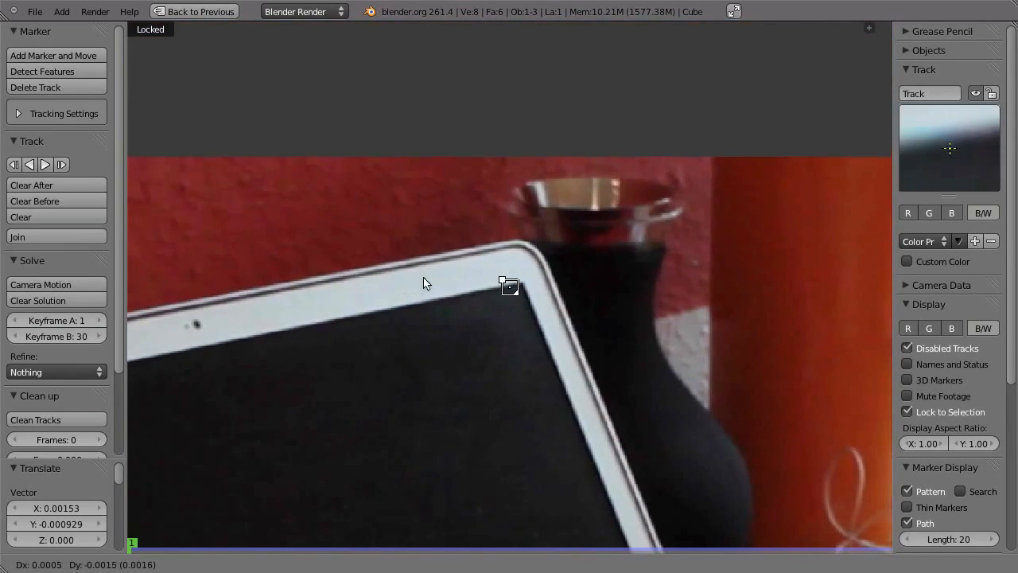
mouse_move(516, 245)
shift+mouse_down()
mouse_move(532, 235)
mouse_move(512, 252)
mouse_move(482, 247)
shift+mouse_up()
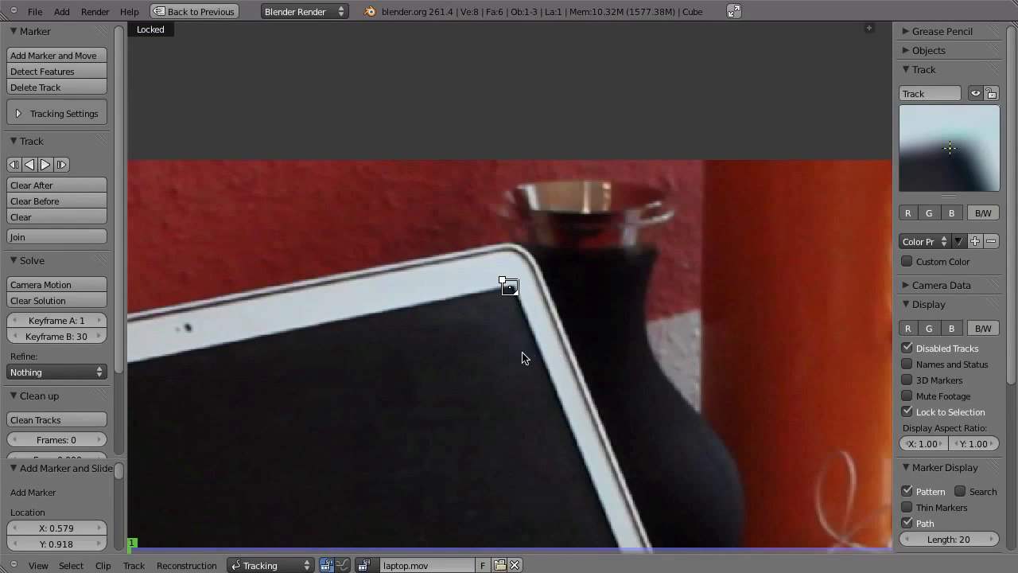
Step: Track the upper-right corner marker forward through the clip and return to the first frame
key(ctrl+t)
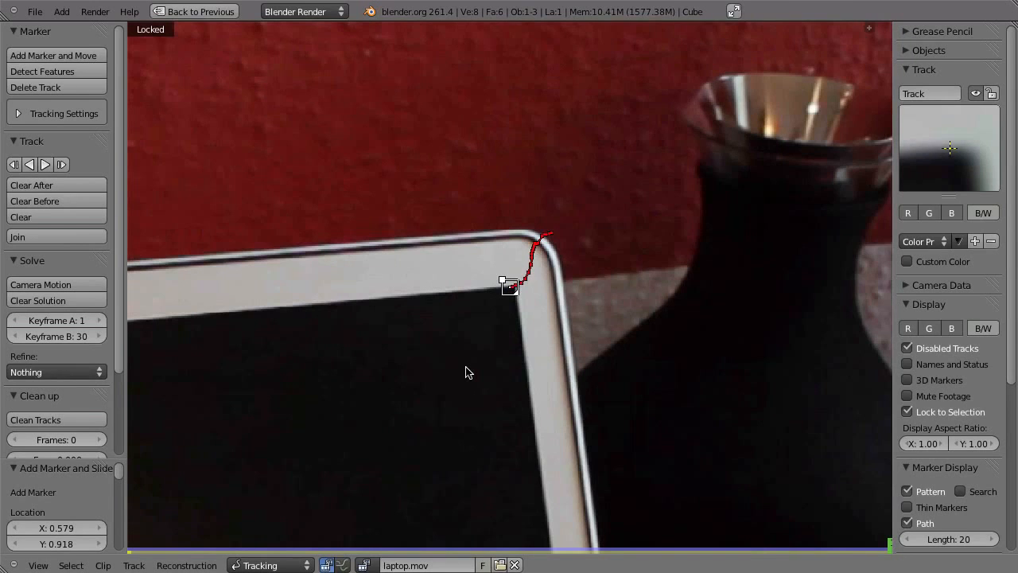
key(shift+Left)
scroll(496, 310, up, 4)
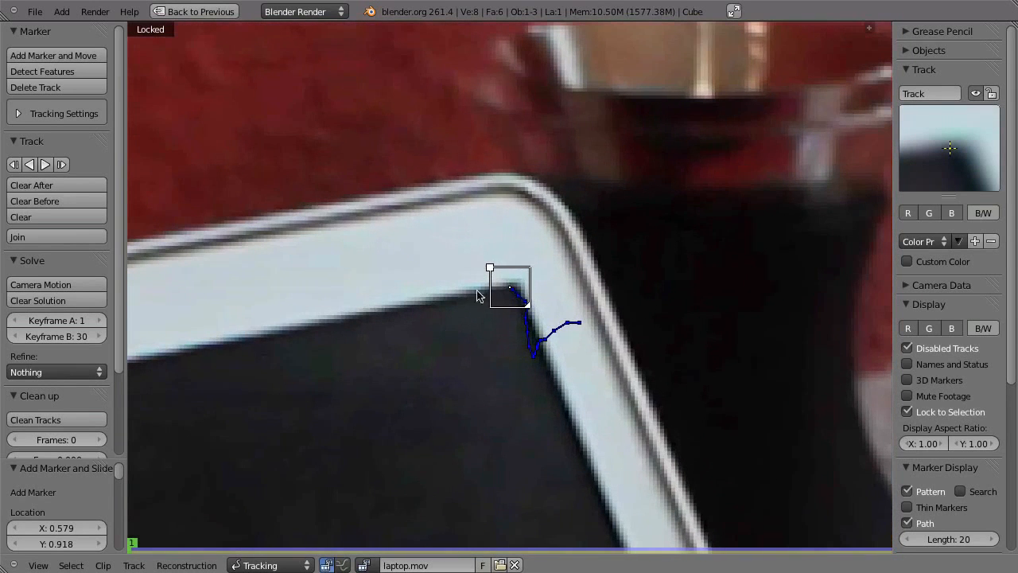
Step: Nudge the upper-right marker slightly so it sits more precisely on the display's corner
key(g)
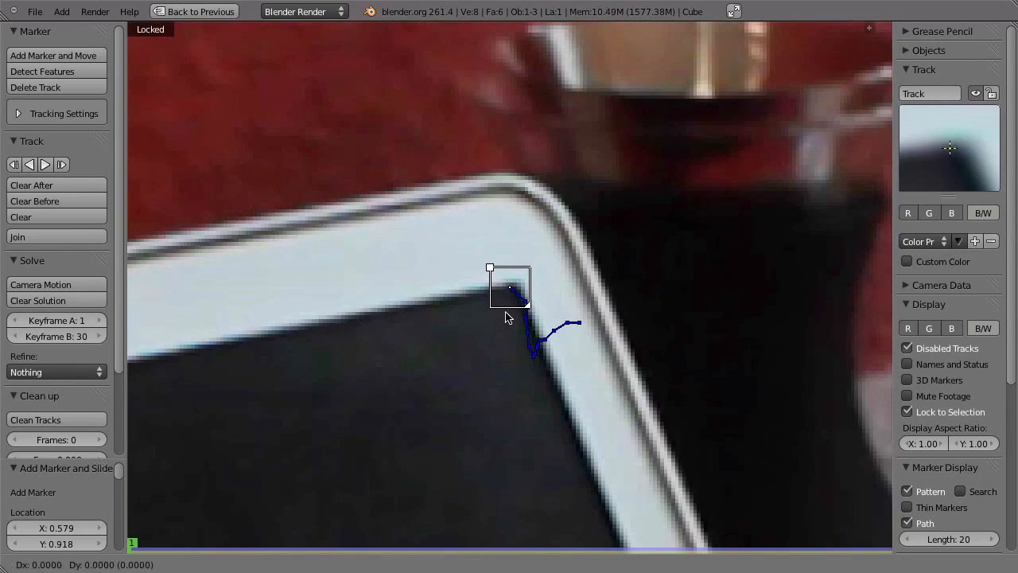
click(531, 303)
key(g)
click(534, 313)
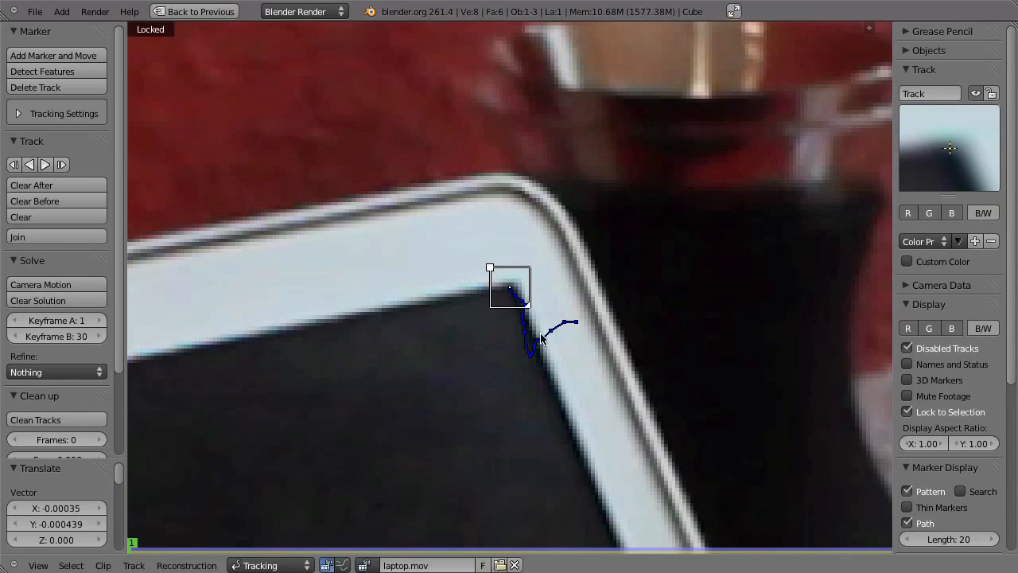
Step: Scale the upper-right marker's pattern area up by a factor of 1.391, and back down by 0.855
key(s)
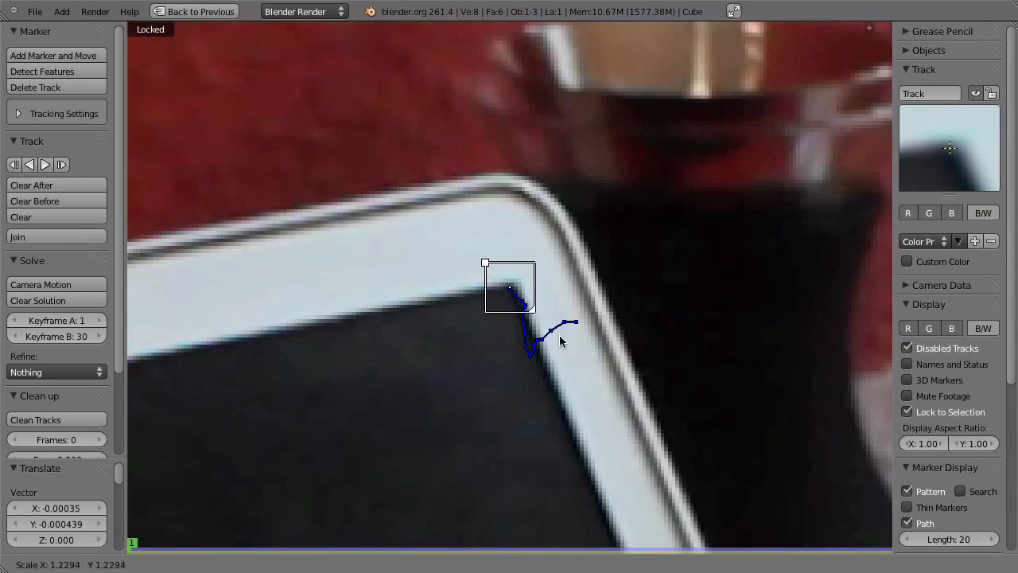
click(562, 346)
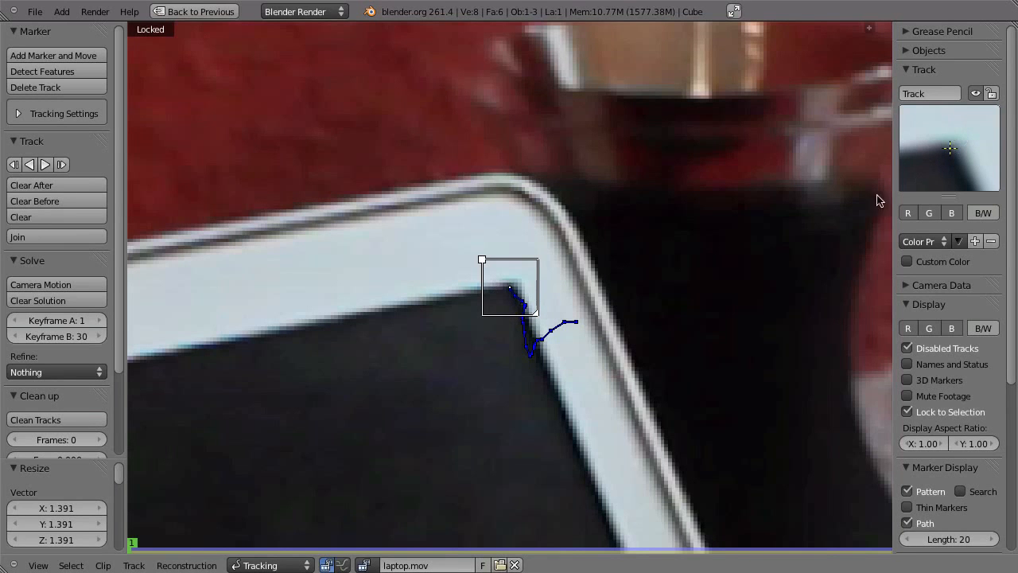
key(s)
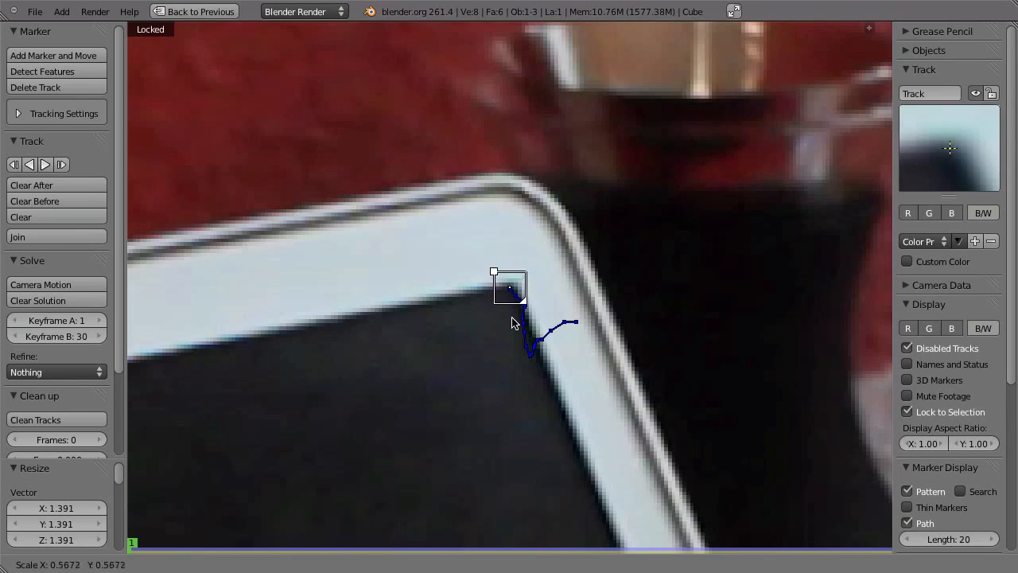
click(521, 335)
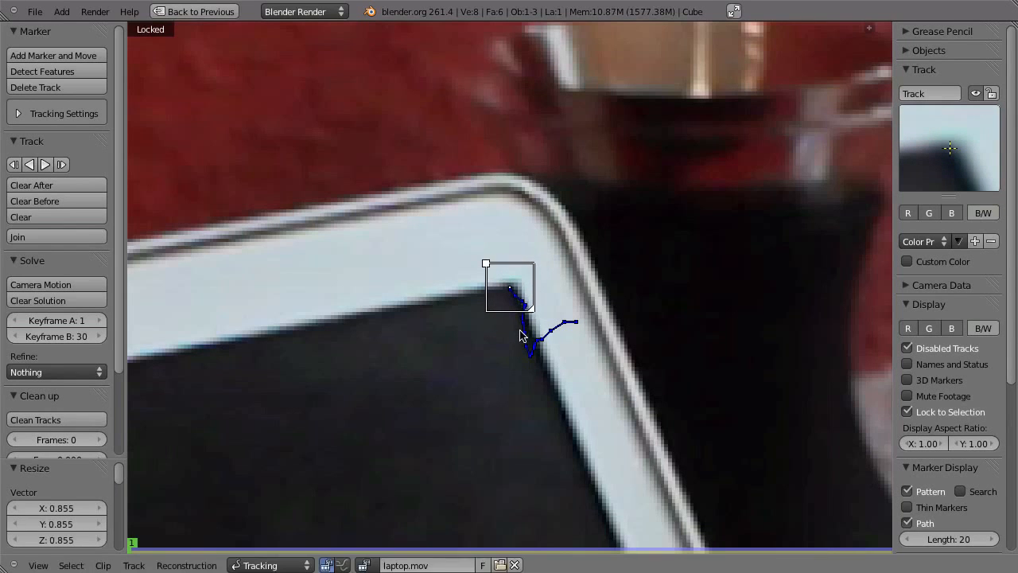
Step: Track the enlarged upper-right marker forward through the clip and rename its track to upper_right
key(ctrl+t)
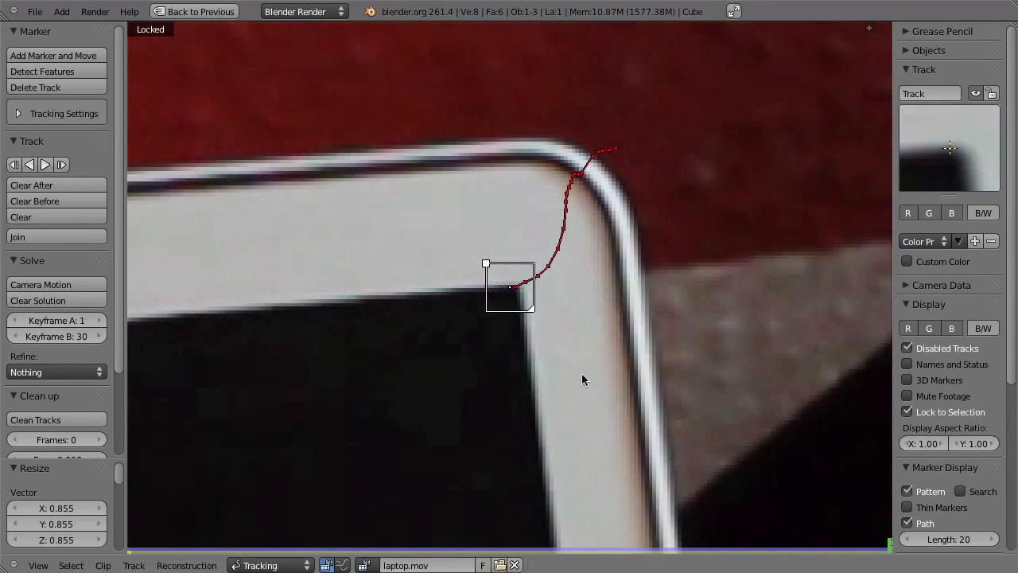
scroll(570, 363, down, 2)
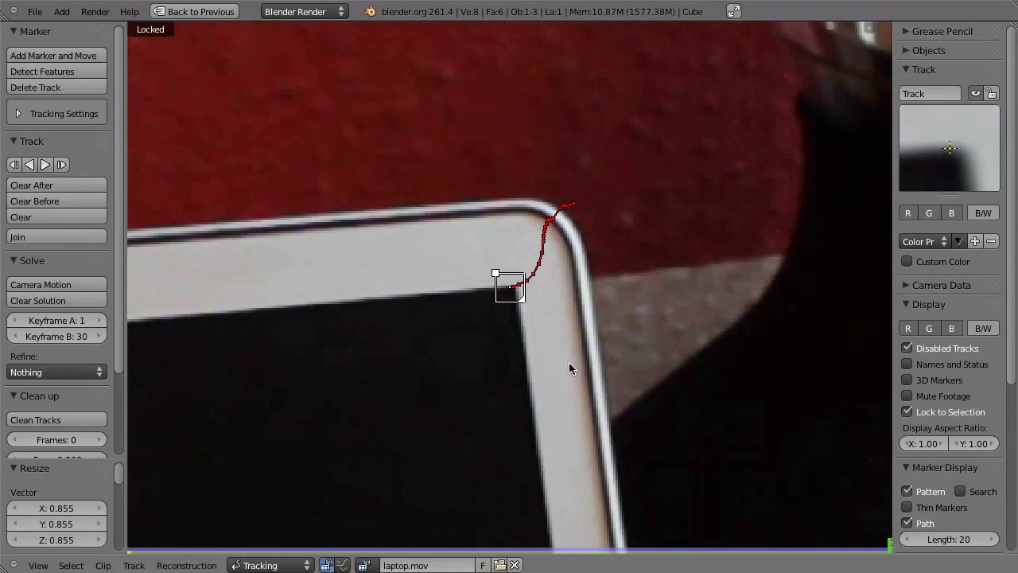
click(924, 94)
text(upper)
key(Return)
Step: Add a tracking marker on the display's lower-right corner in the clip's first frame
mouse_move(639, 369)
middle_down()
mouse_move(613, 204)
mouse_move(617, 99)
middle_up()
middle_drag(840, 308, 870, 28)
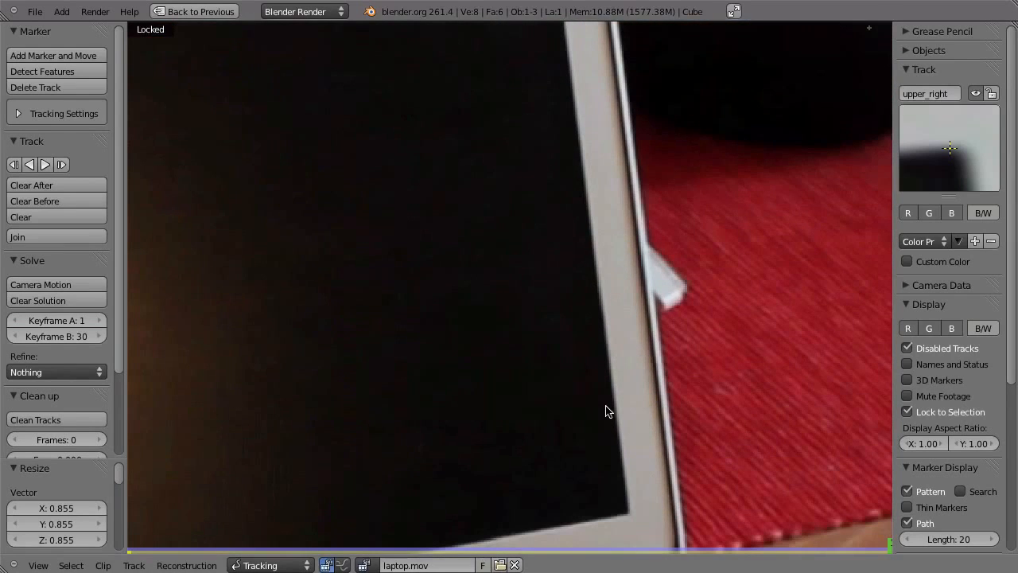
key(shift+Left)
ctrl+drag(749, 292, 692, 277)
ctrl+middle_drag(530, 335, 572, 294)
Step: Scale the lower-right marker's pattern area by 1.236 and nudge the marker onto the display's corner
key(s)
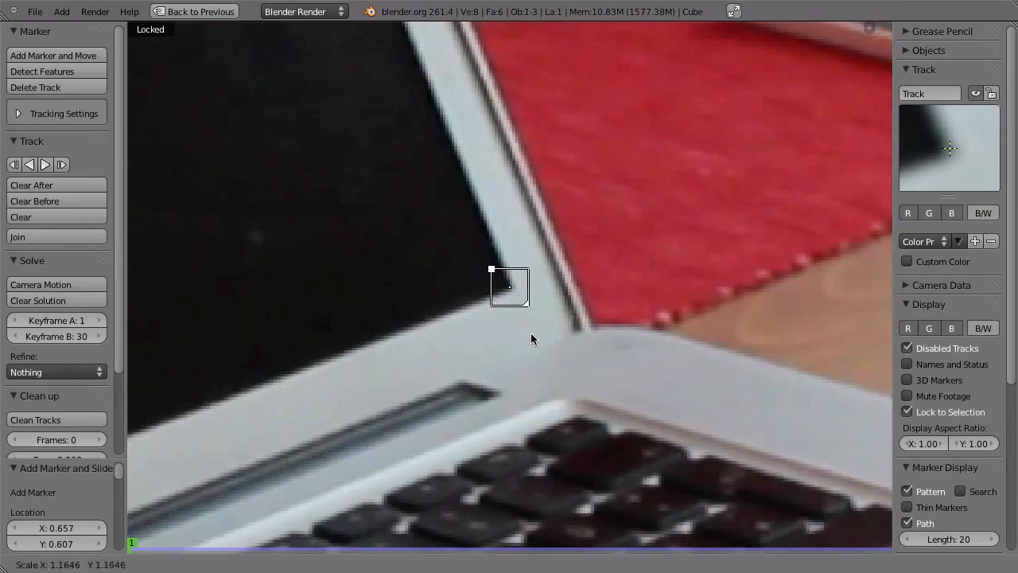
click(532, 342)
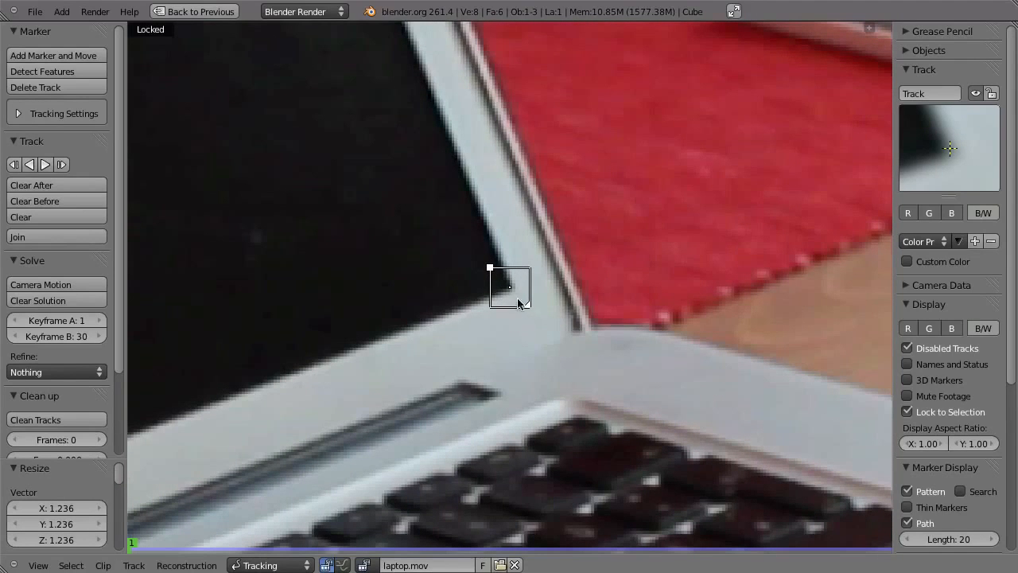
key(g)
click(534, 280)
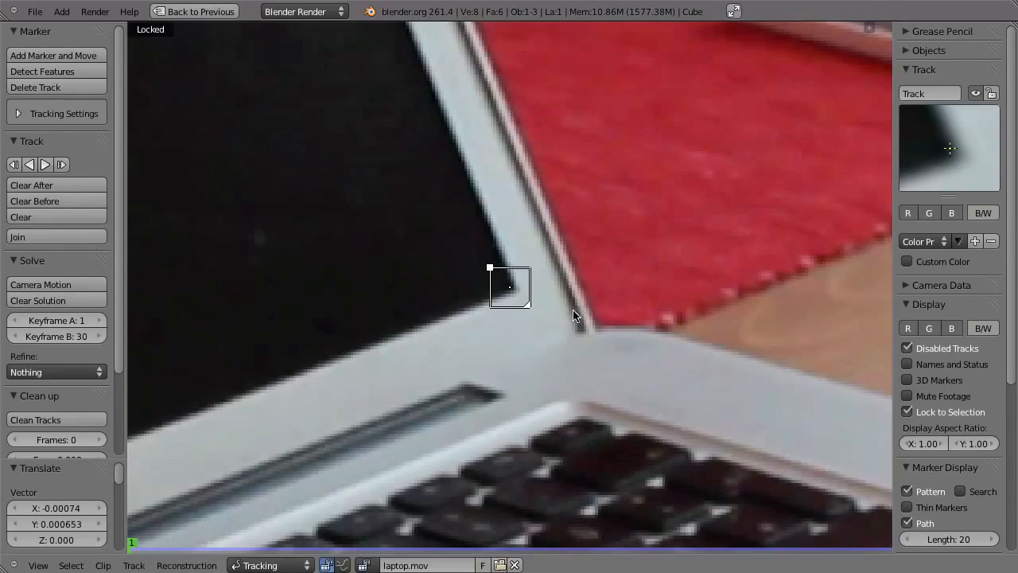
Step: Track the lower-right marker forward through the clip and rename its track to lower_right
key(ctrl+t)
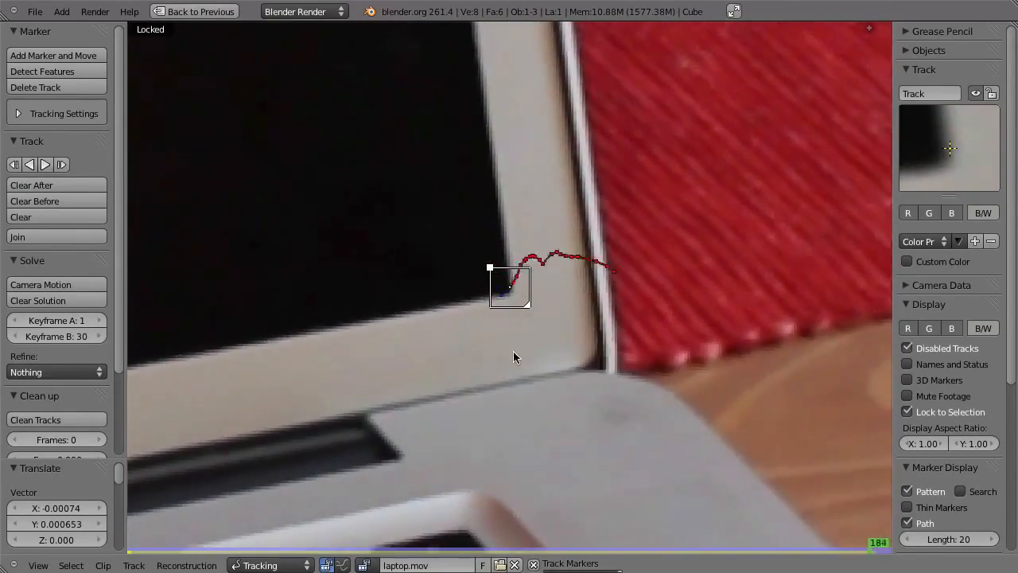
click(926, 93)
key(BackSpace)
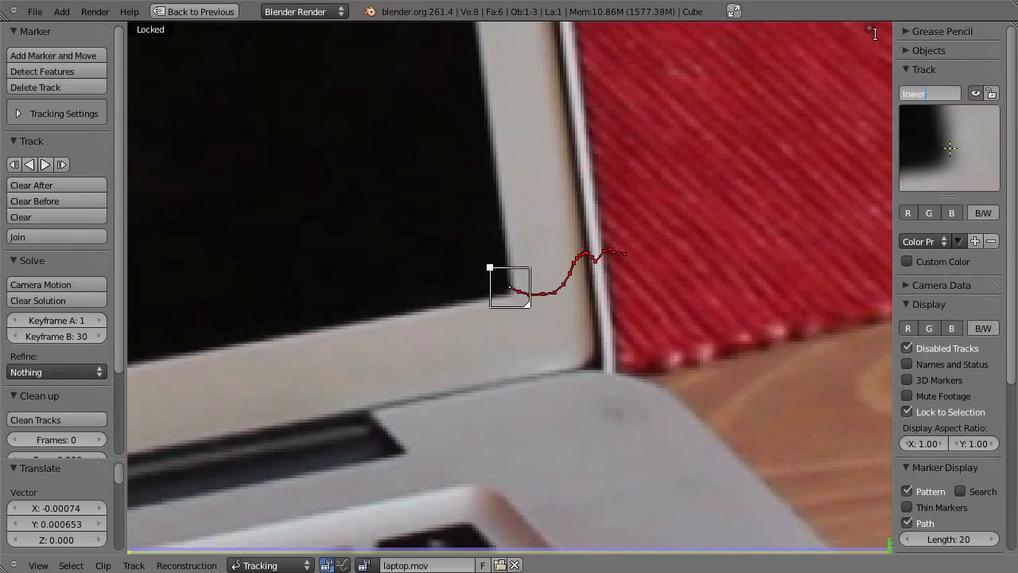
key(Return)
Step: Play back the whole clip to review all four corner tracks and turn off Lock to Selection
key(alt+a)
scroll(705, 425, down, 8)
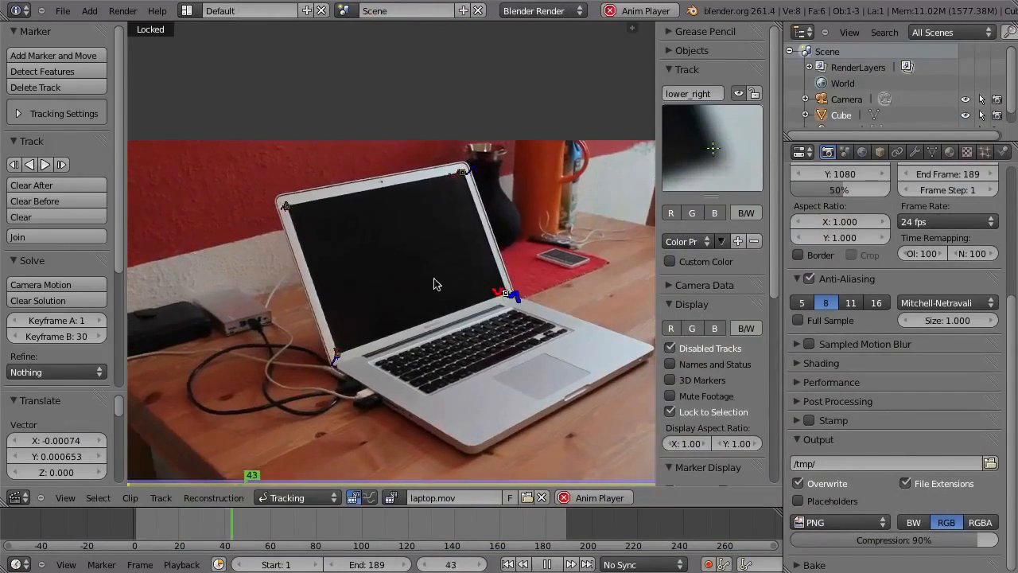
key(l)
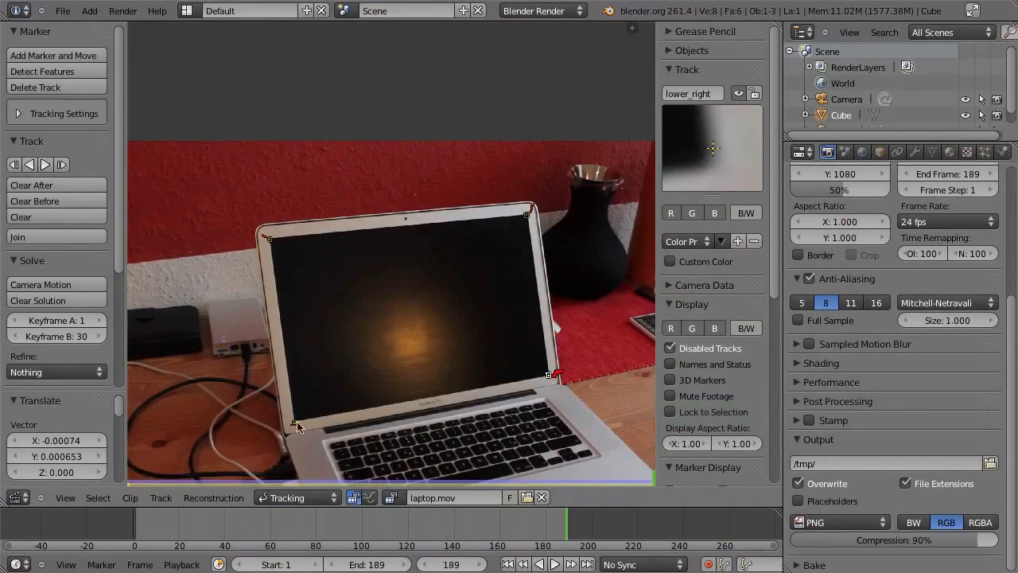
Step: Switch the clip editor to Reconstruction mode and link an empty to the upper-left corner's track
click(262, 498)
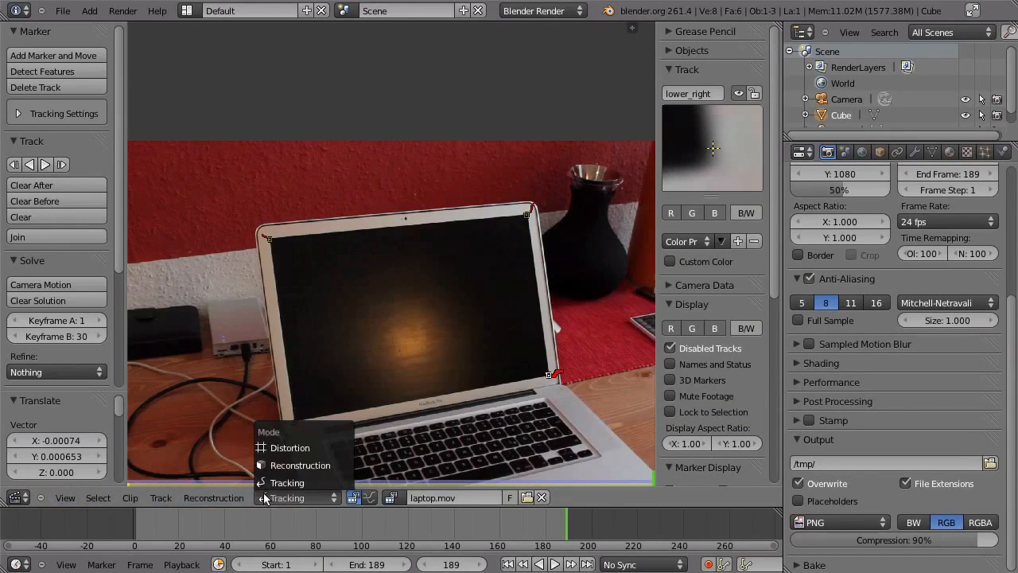
click(268, 465)
right_click(280, 245)
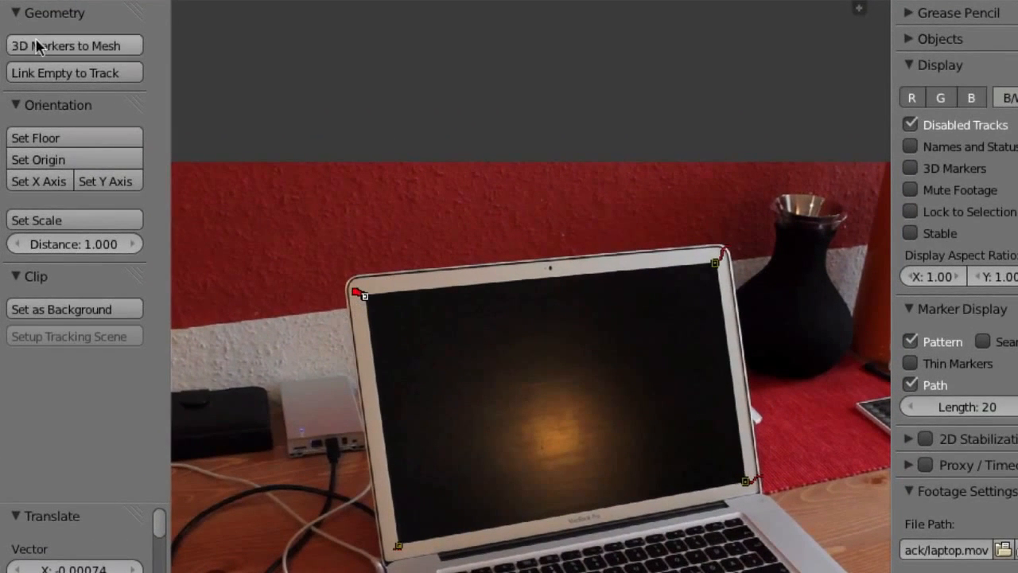
click(39, 75)
Step: Link one empty to the upper-right corner's track and another to the lower-left corner's track
right_click(714, 262)
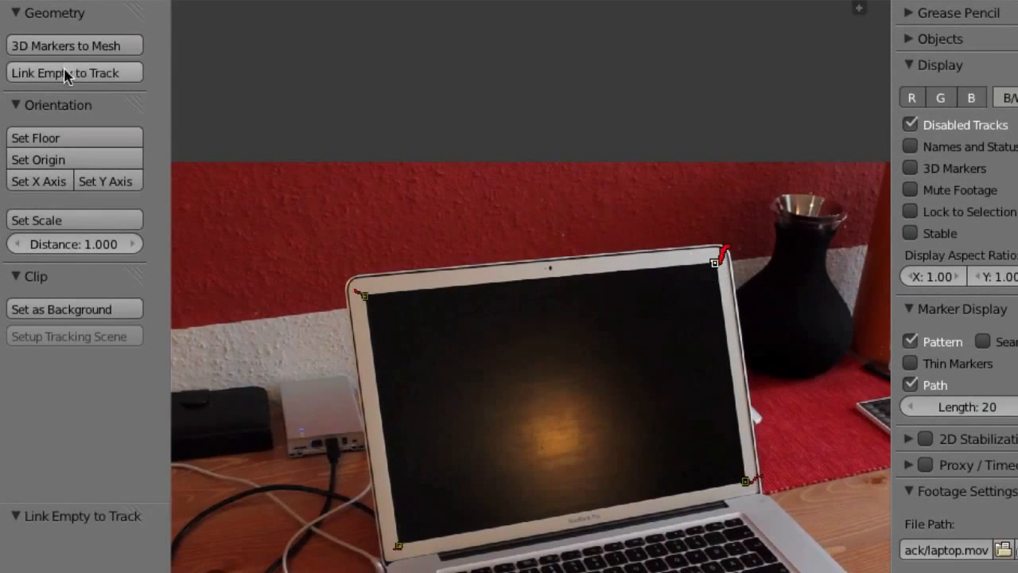
right_click(397, 546)
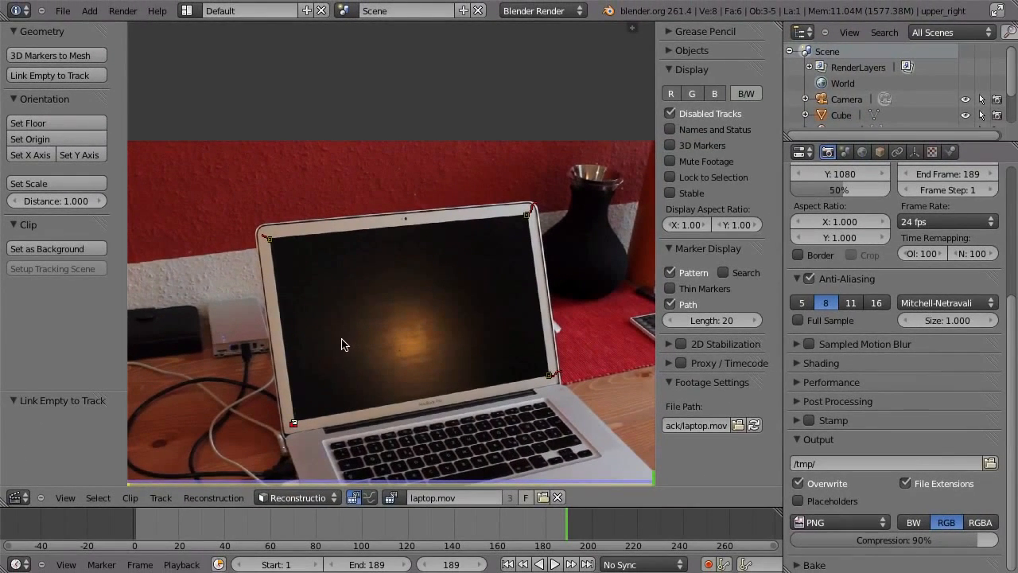
key(shift+r)
key(shift+r)
Step: Enlarge the Outliner to show the linked empties and link an empty to the lower-right corner's track
drag(897, 142, 902, 257)
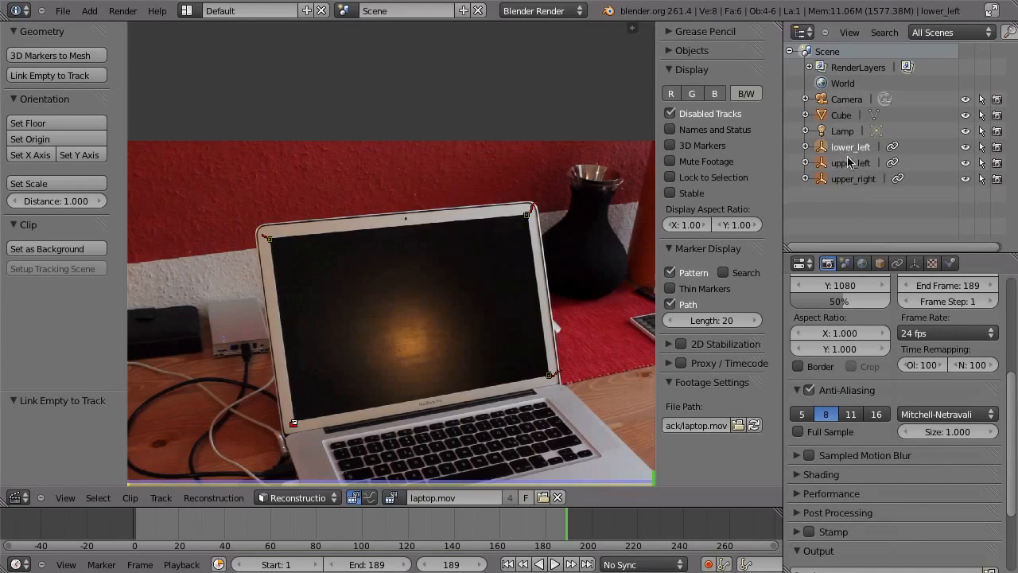
right_click(549, 376)
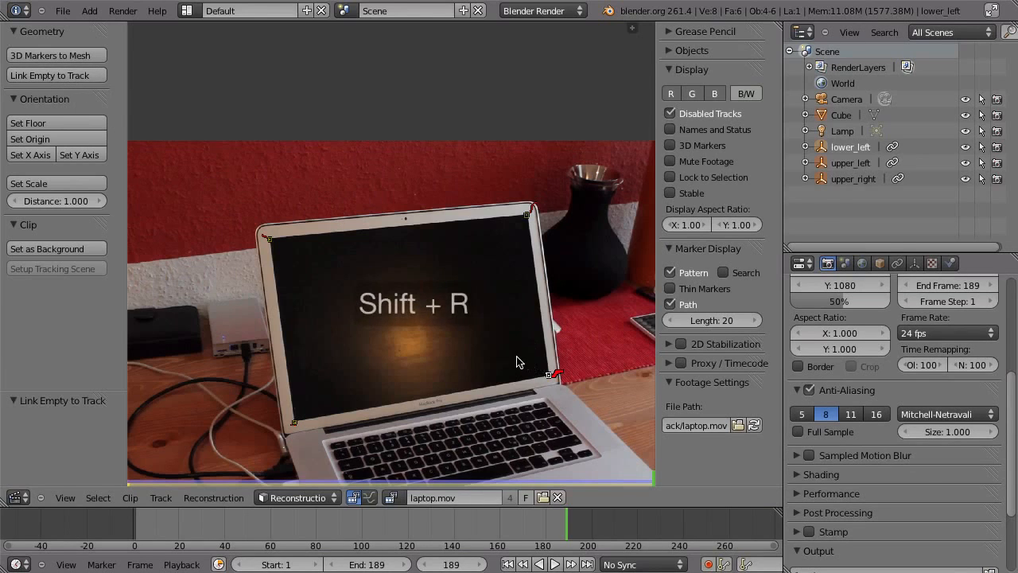
key(shift+r)
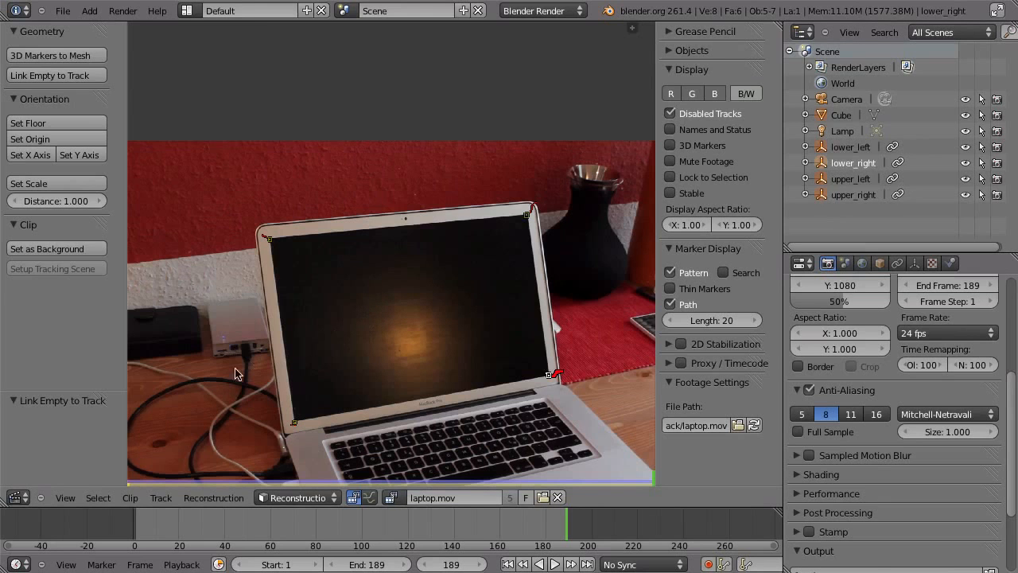
Step: Change the clip editor area to a 3D View
click(16, 498)
click(32, 482)
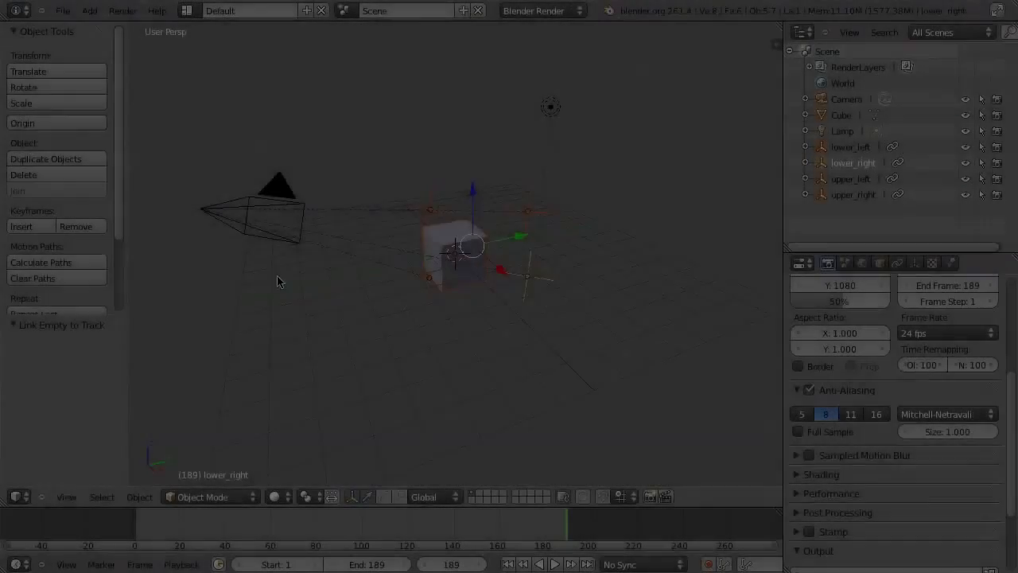
Step: Clear the camera's rotation and location and move it 5 units up along the global Z axis
right_click(278, 230)
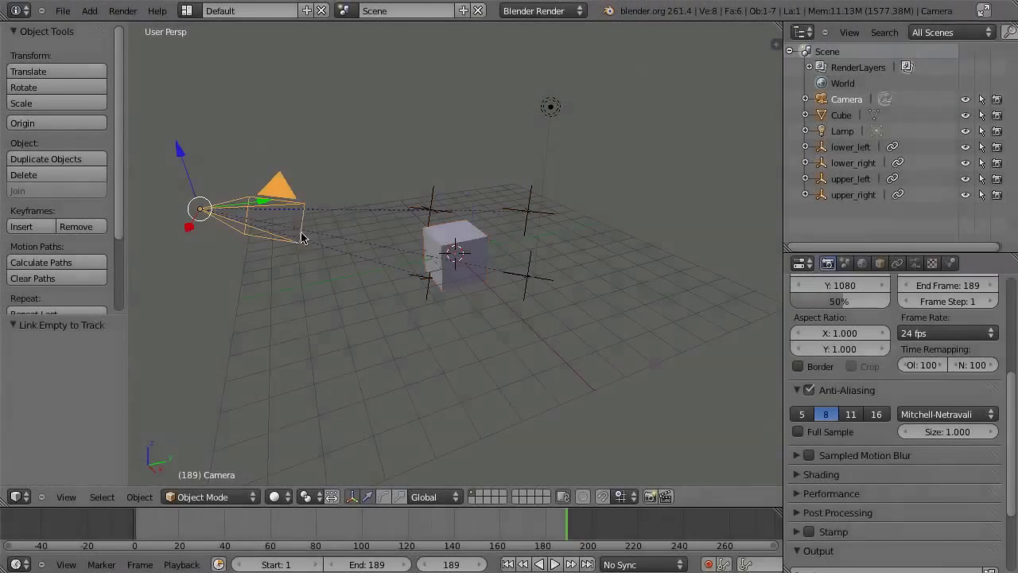
key(alt+r)
key(alt+g)
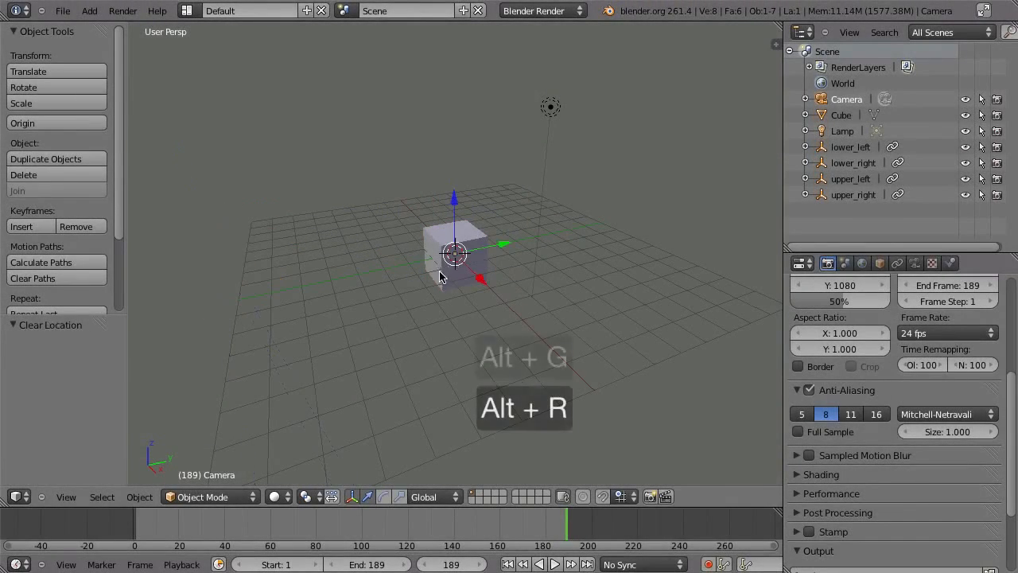
key(g)
key(z)
key(5)
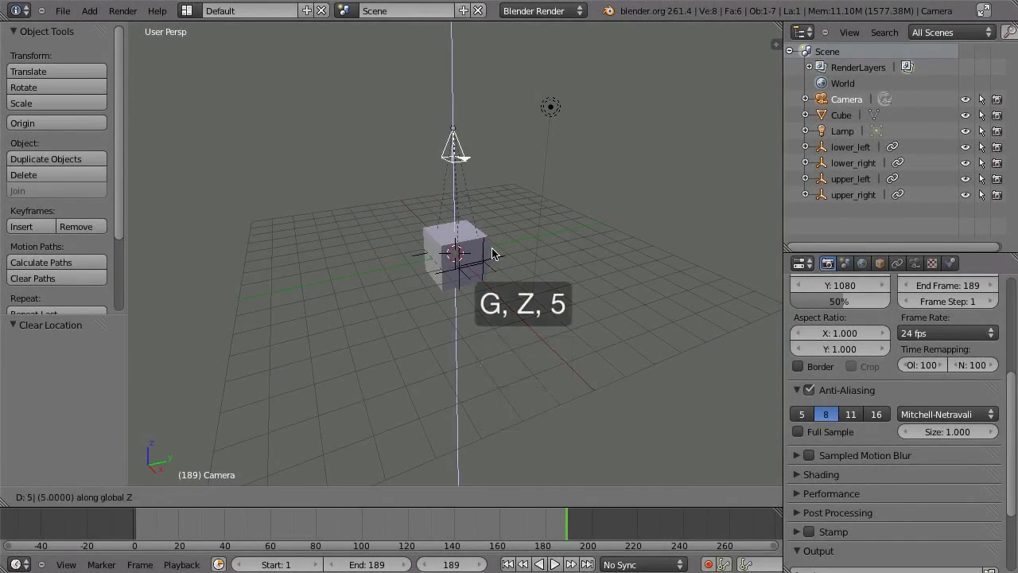
click(456, 249)
Step: Delete the default cube from the scene
right_click(455, 243)
key(x)
right_click(446, 242)
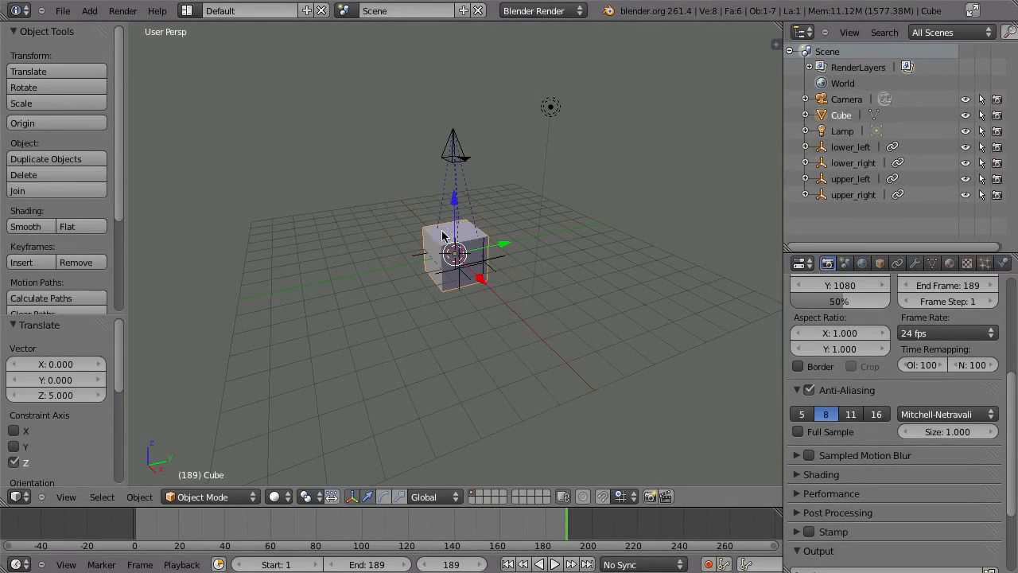
key(x)
click(442, 243)
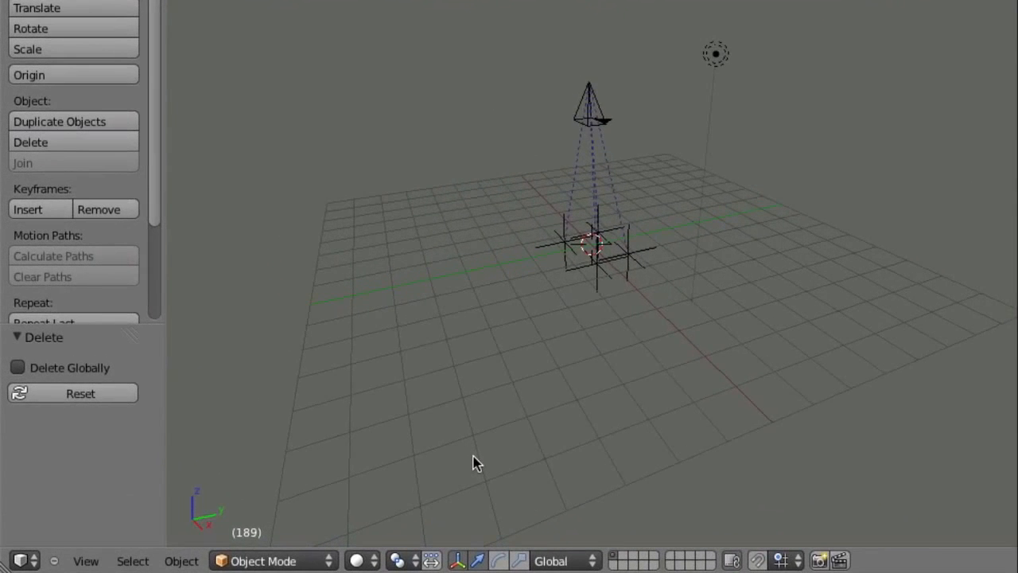
Step: Look through the camera and add the laptop.mov movie clip as a background image limited to the Camera view
key(KP_0)
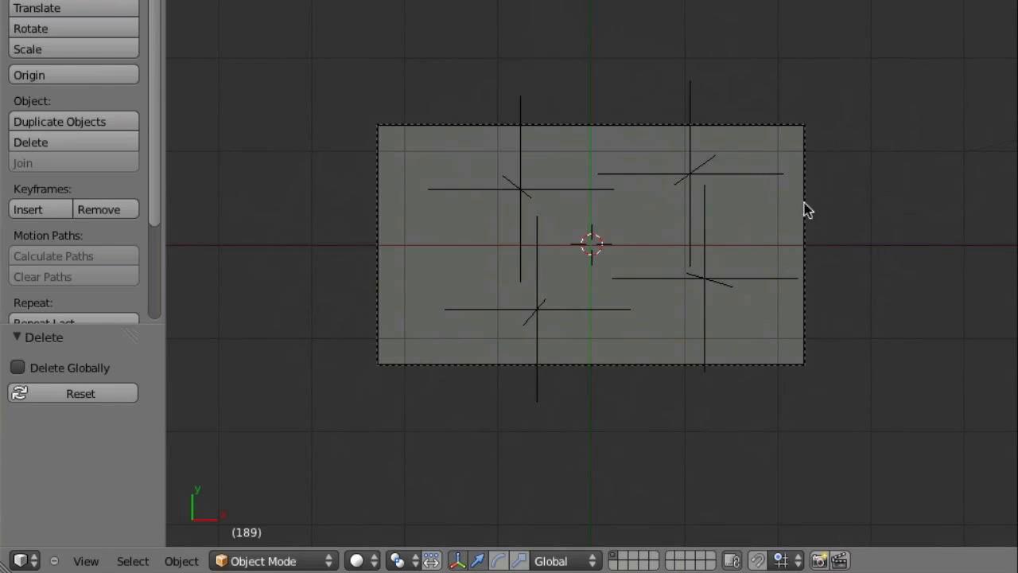
key(n)
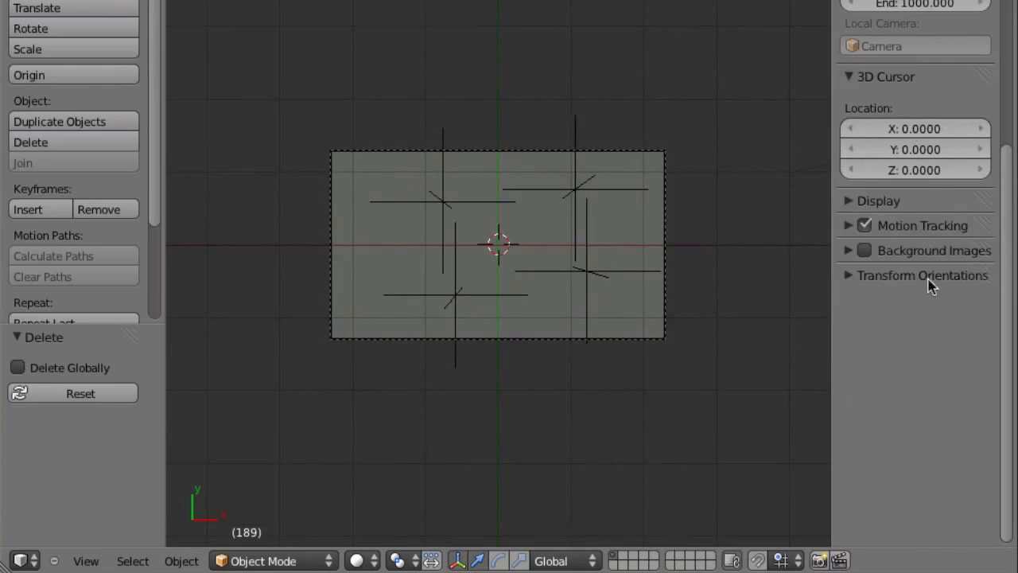
click(854, 253)
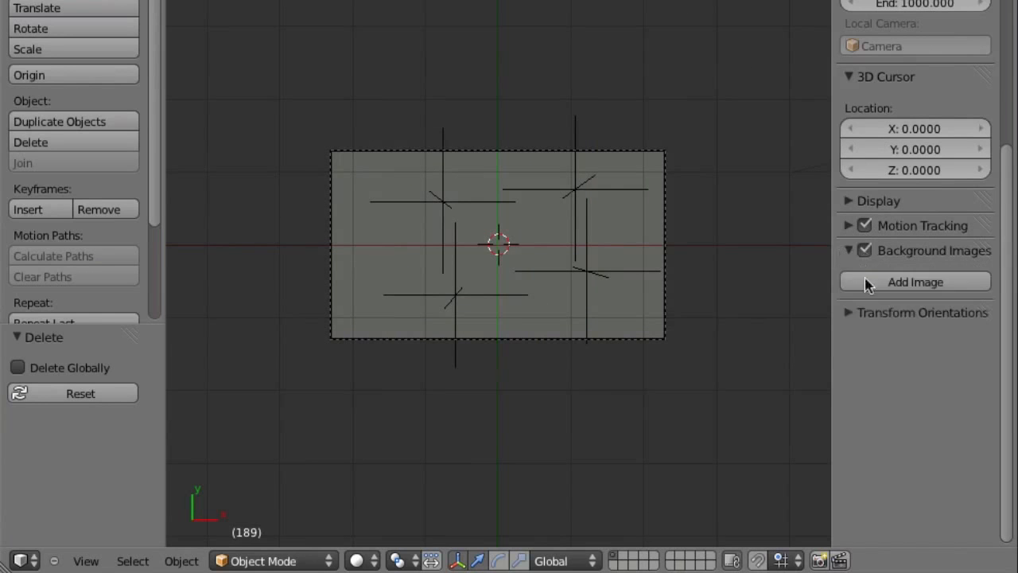
click(910, 280)
click(937, 380)
click(922, 345)
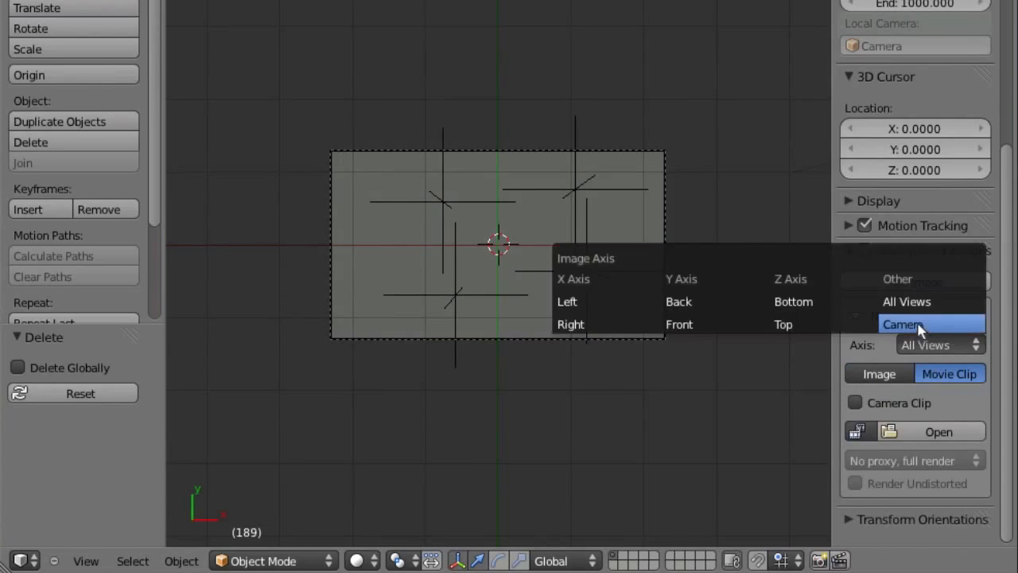
click(902, 323)
click(856, 431)
click(883, 211)
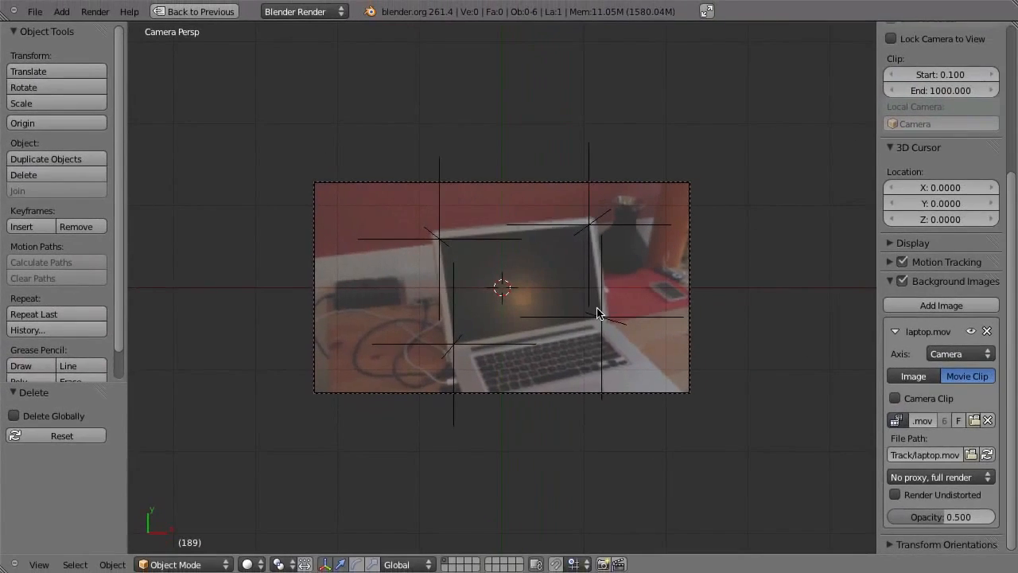
Step: Play the animation through the camera to check how the empties follow the display corners
key(Home)
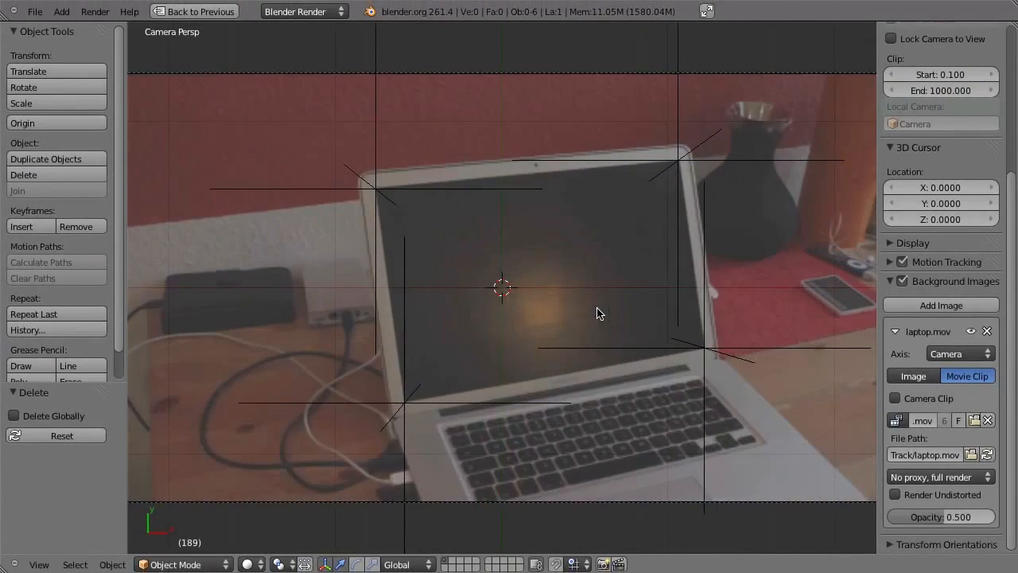
key(alt+a)
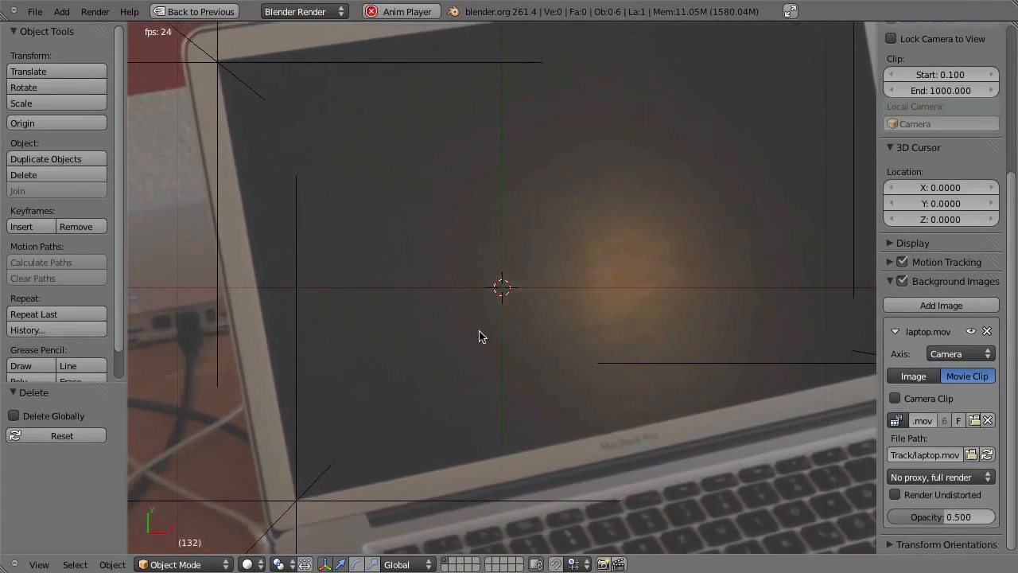
key(alt+a)
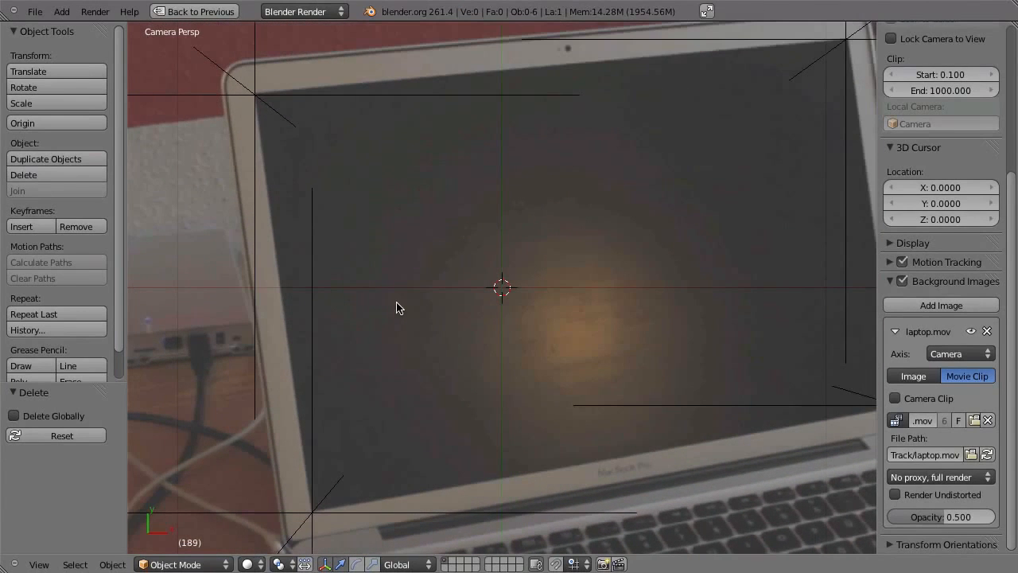
scroll(398, 308, down, 5)
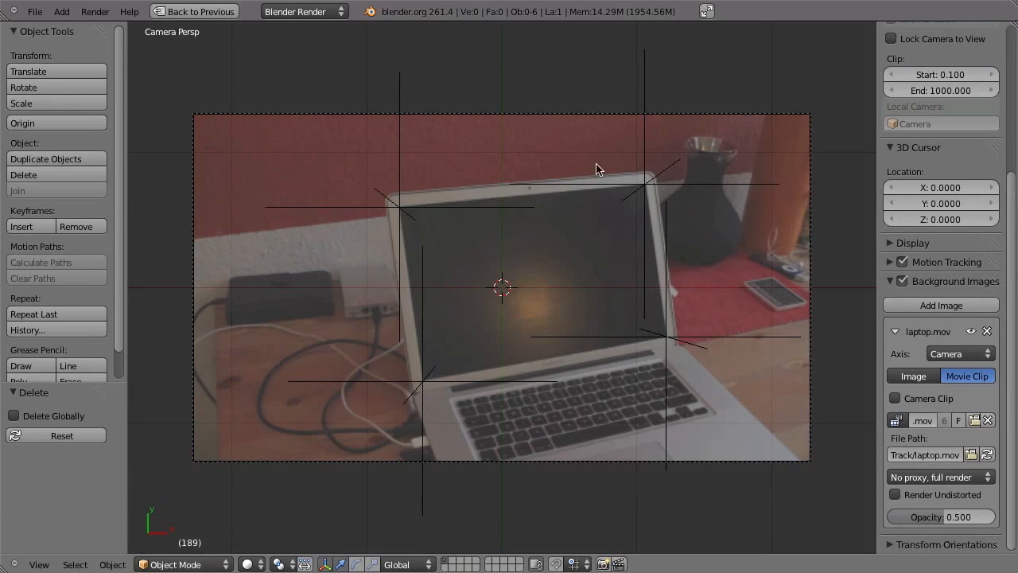
Step: Return to frame 1, add a plane mesh at the 3D cursor and show it in wireframe through the camera
key(shift+Left)
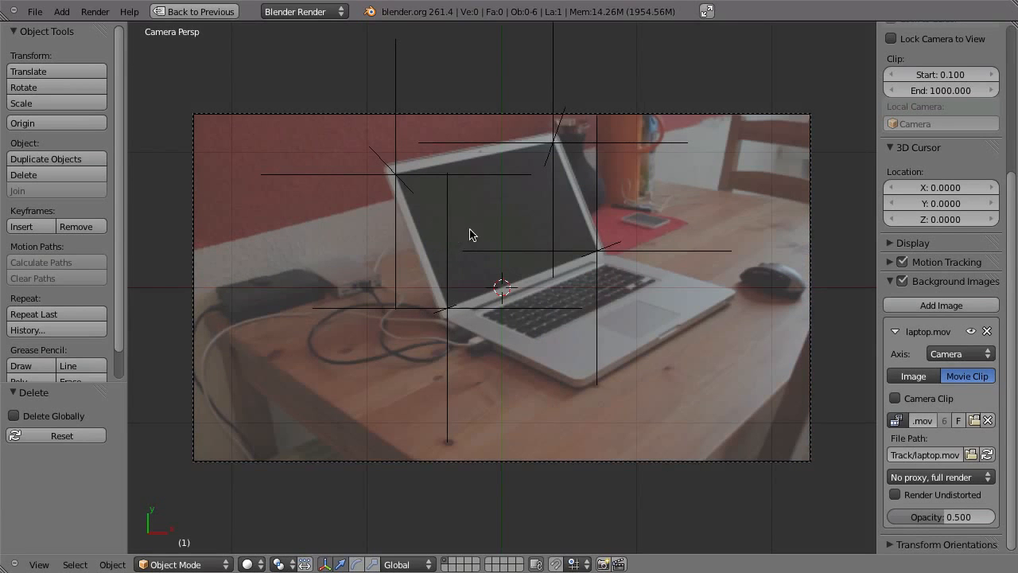
middle_drag(499, 296, 470, 282)
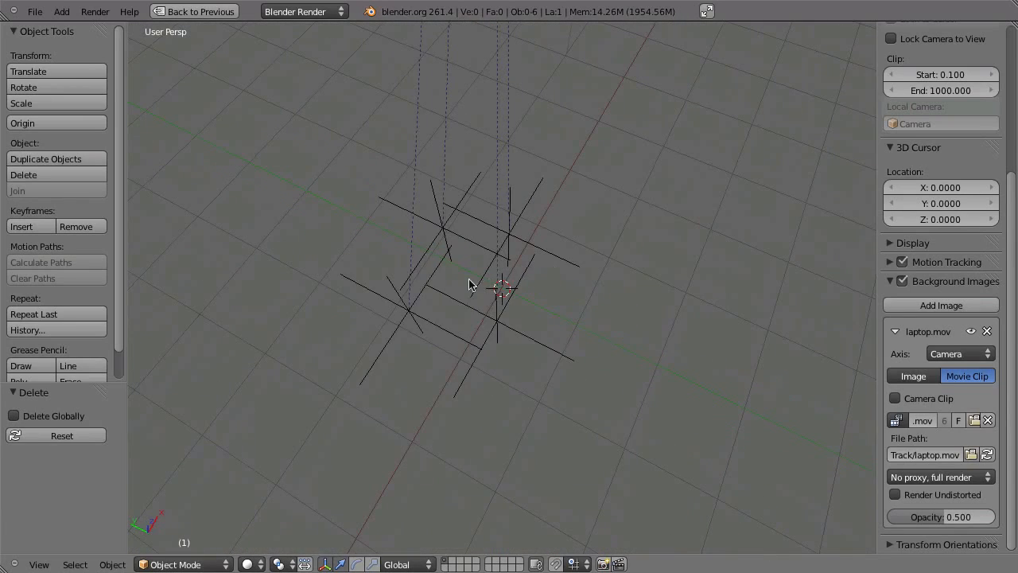
key(shift+a)
mouse_move(482, 287)
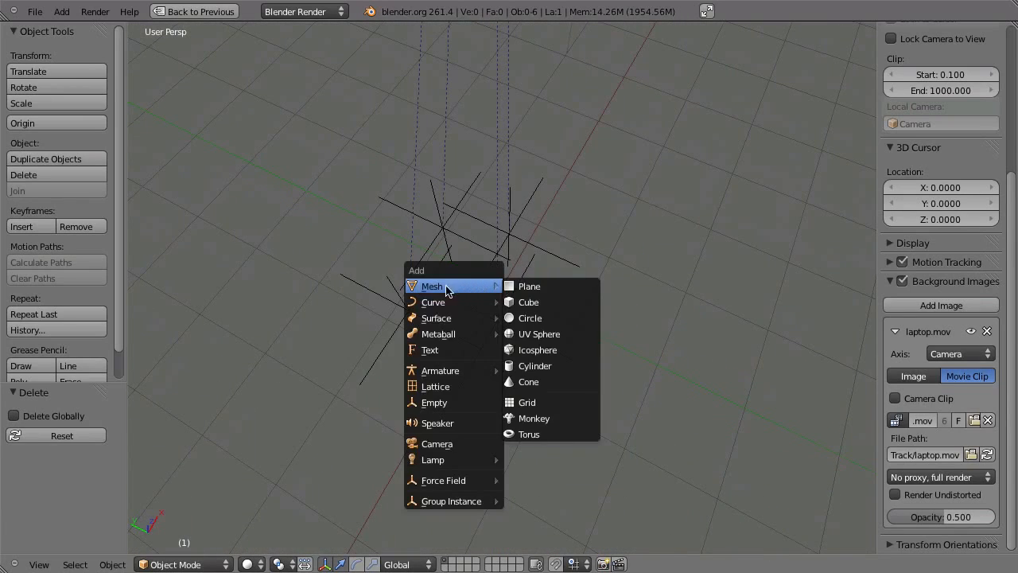
click(538, 287)
key(KP_0)
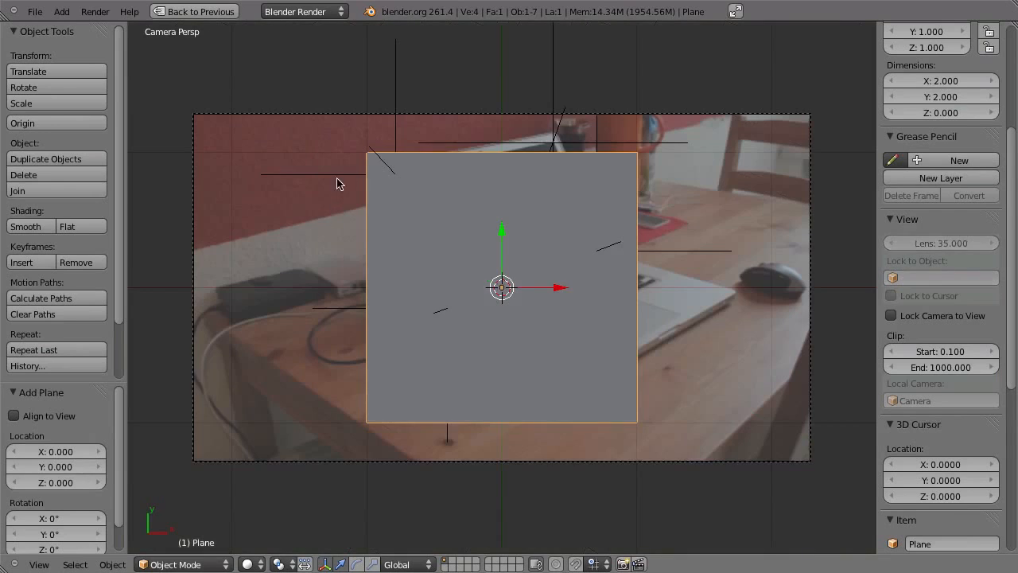
key(z)
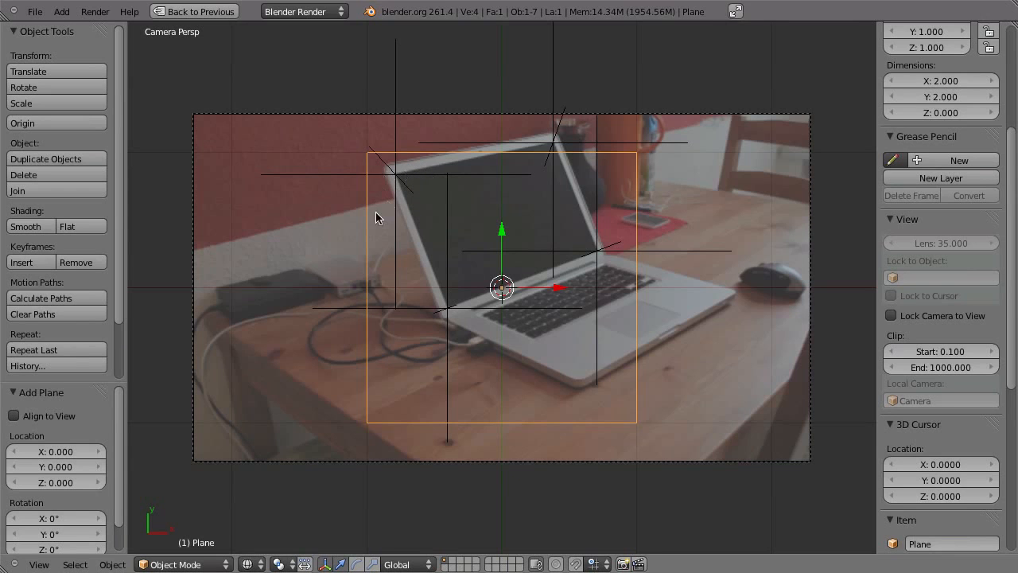
Step: Snap the plane's upper-left vertex to the upper_left empty by means of the 3D cursor
right_click(396, 222)
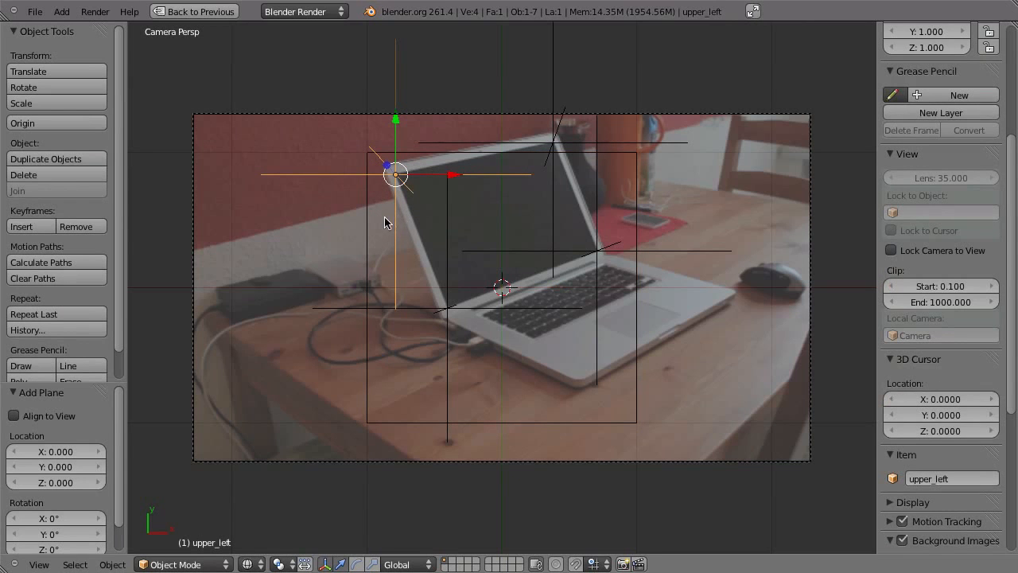
key(shift+s)
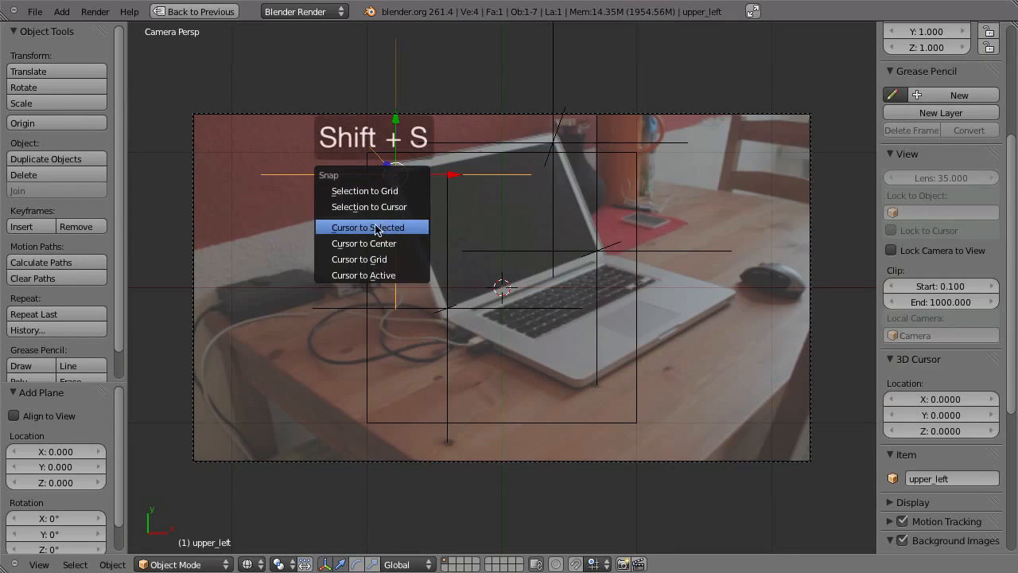
key(3)
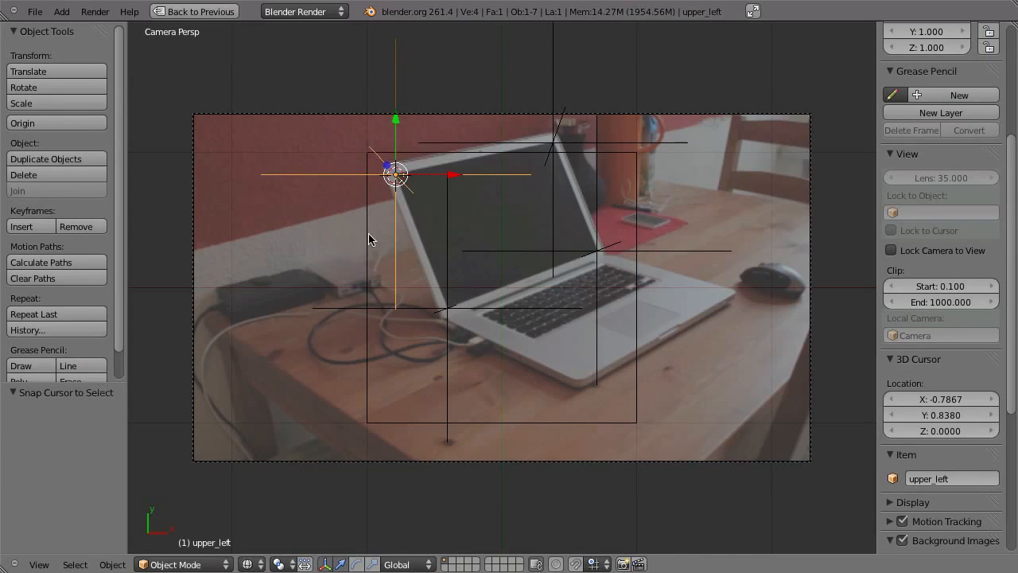
right_click(368, 231)
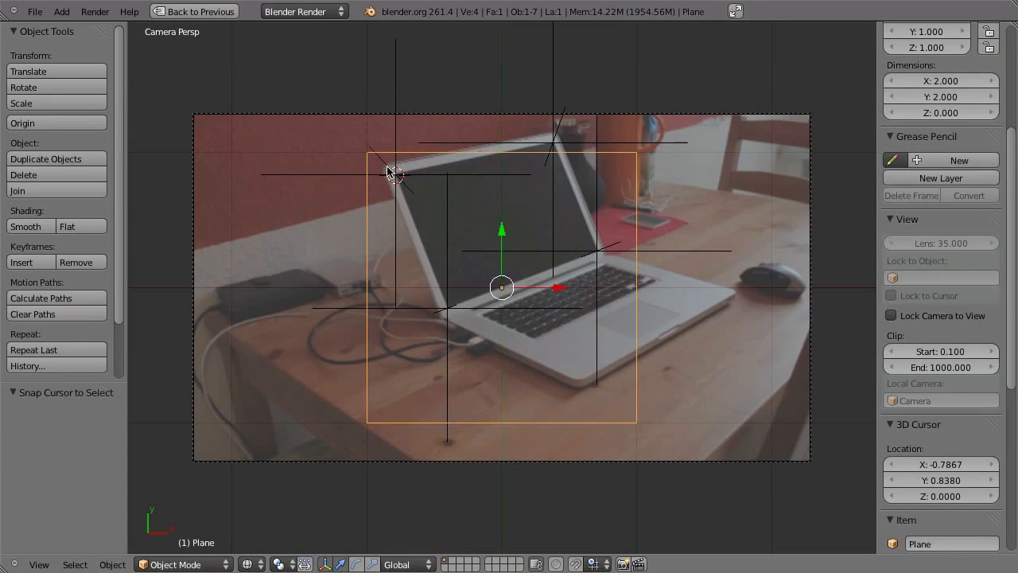
key(Tab)
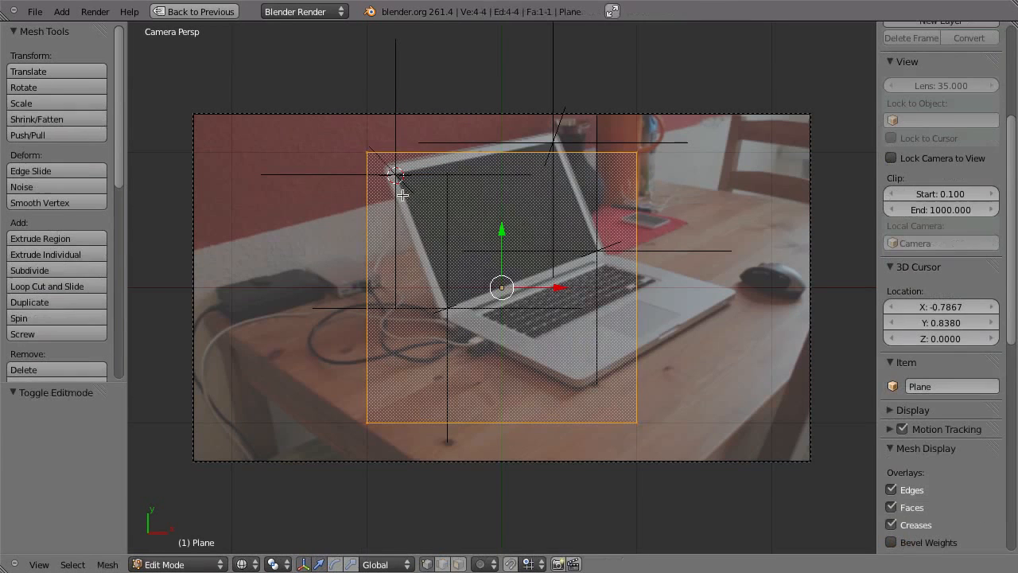
right_click(370, 153)
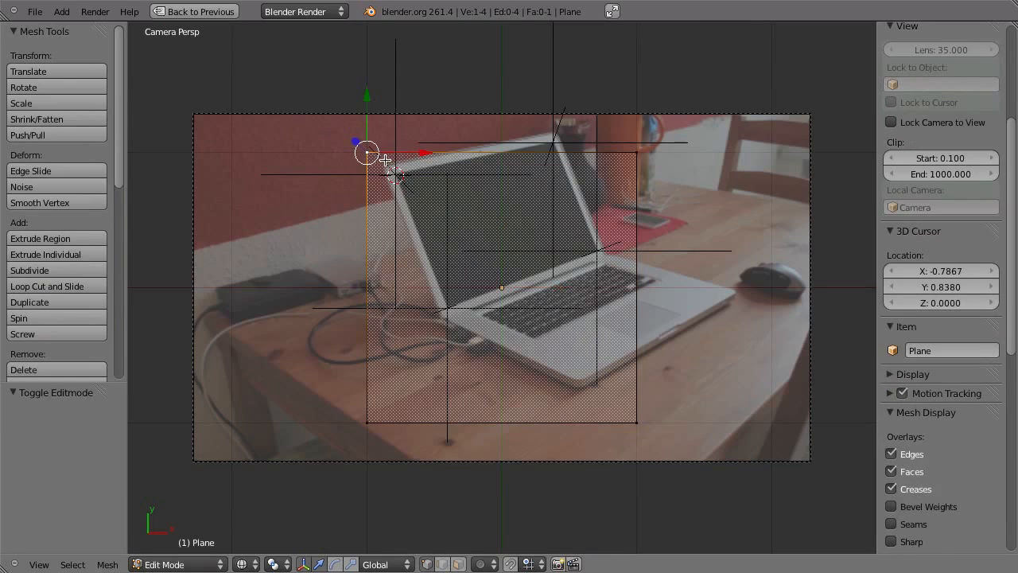
key(shift+s)
key(2)
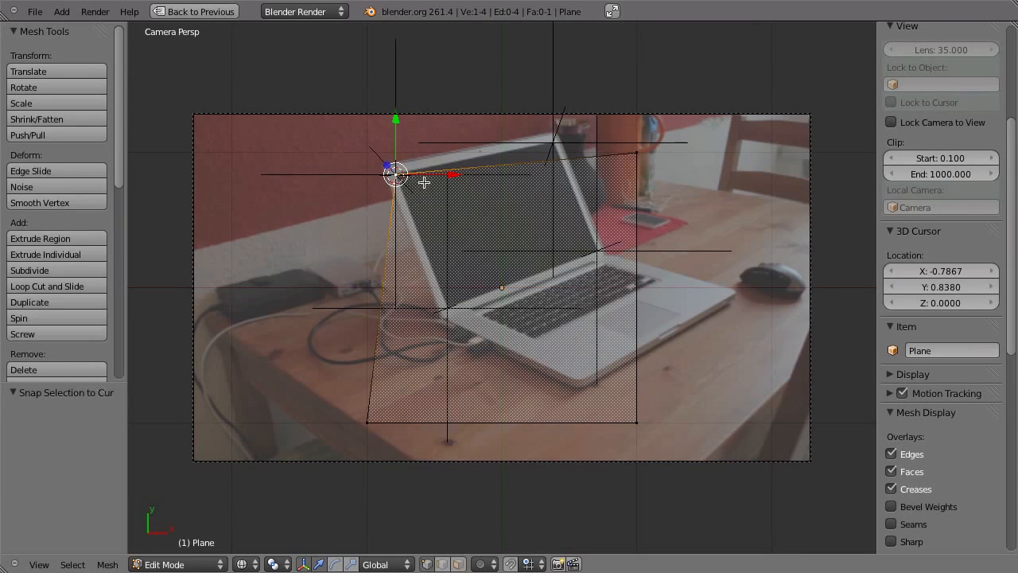
key(Tab)
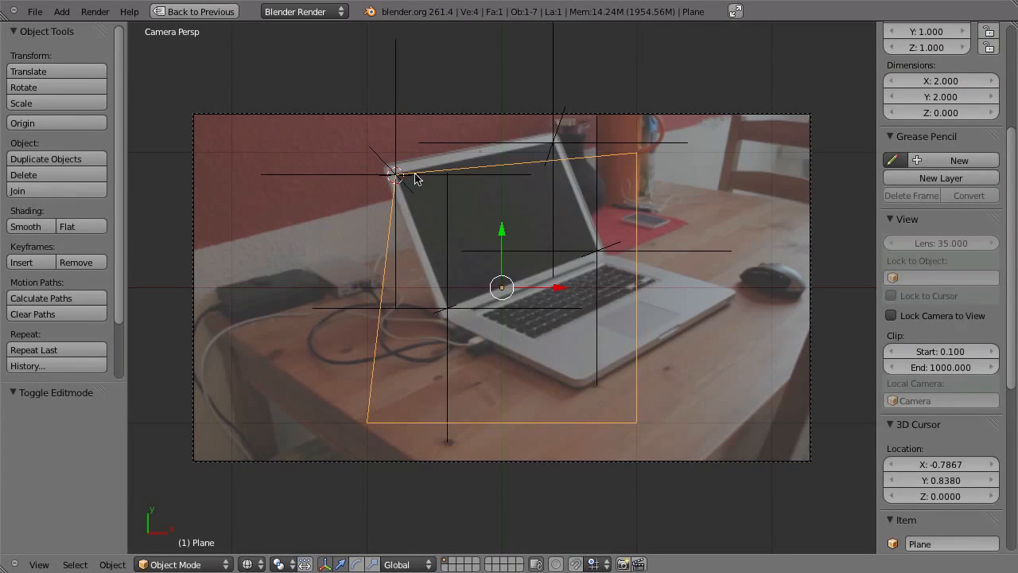
Step: Snap the plane's upper-right vertex to the empty at the display's upper-right corner using the 3D cursor
right_click(525, 142)
key(shift+s)
key(3)
right_click(533, 162)
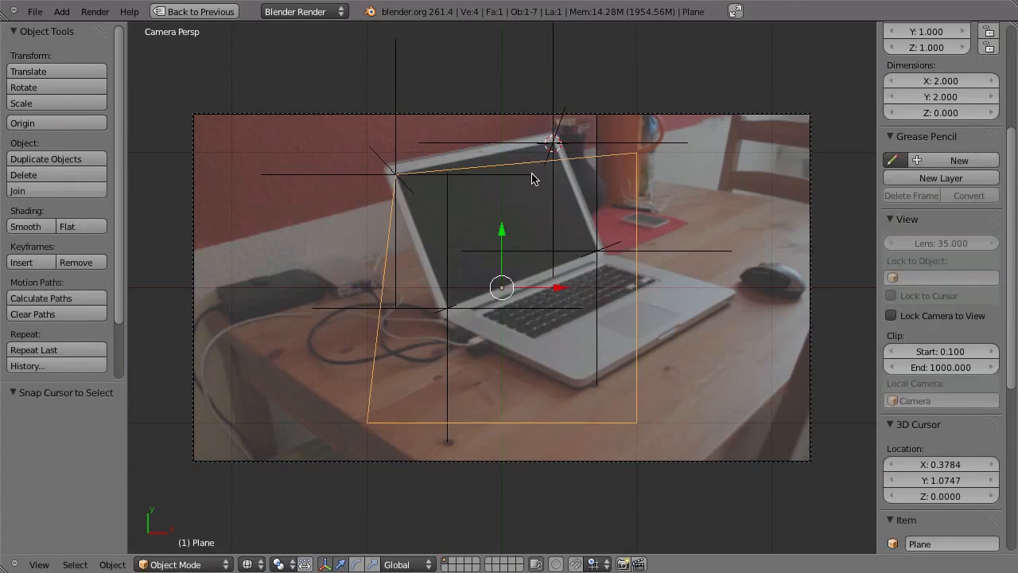
key(Tab)
right_click(634, 156)
key(shift+s)
click(602, 144)
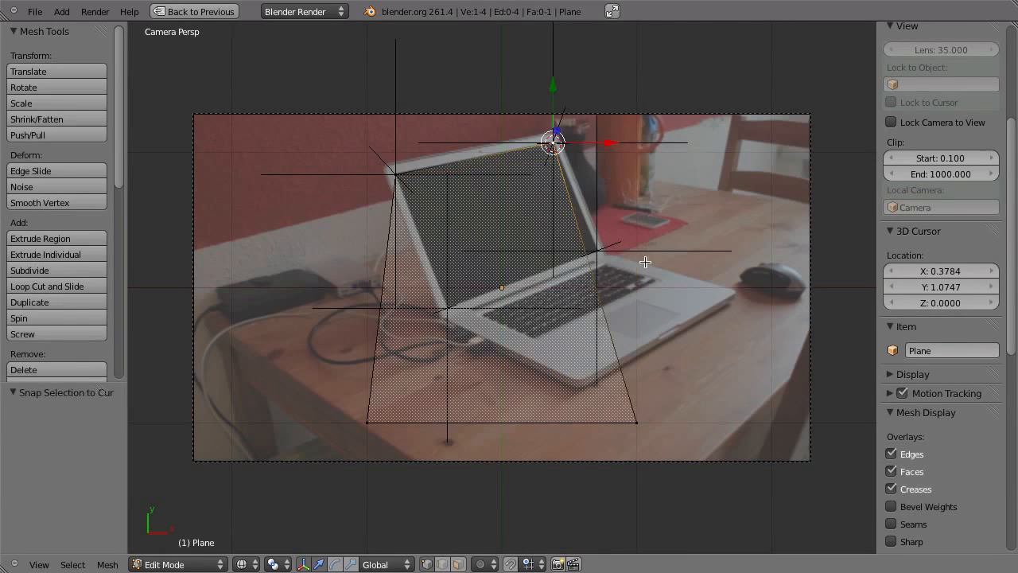
key(Tab)
Step: Snap the plane's lower-right vertex to the empty at the display's lower-right corner using the 3D cursor
right_click(639, 258)
key(shift+s)
click(623, 253)
right_click(597, 215)
key(Tab)
right_click(652, 408)
key(shift+s)
Step: Snap the plane's lower-left vertex to the empty at the display's lower-left corner using the 3D cursor
key(shift+s)
click(458, 357)
right_click(471, 355)
key(Tab)
right_click(385, 398)
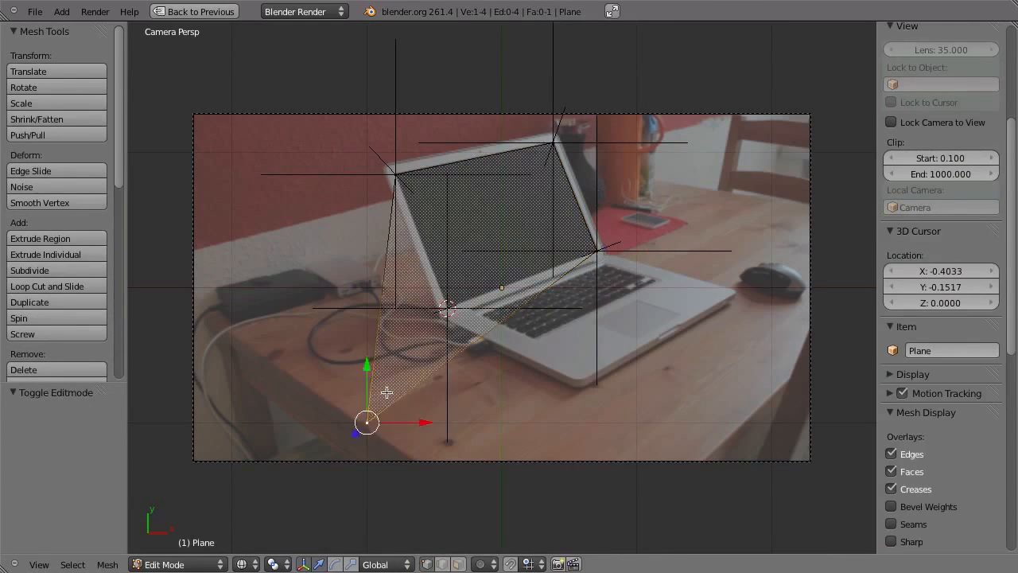
key(shift+s)
click(392, 390)
key(Tab)
Step: Play the animation with the whole display in view to compare the plane's corners with the moving empties
scroll(446, 202, up, 6)
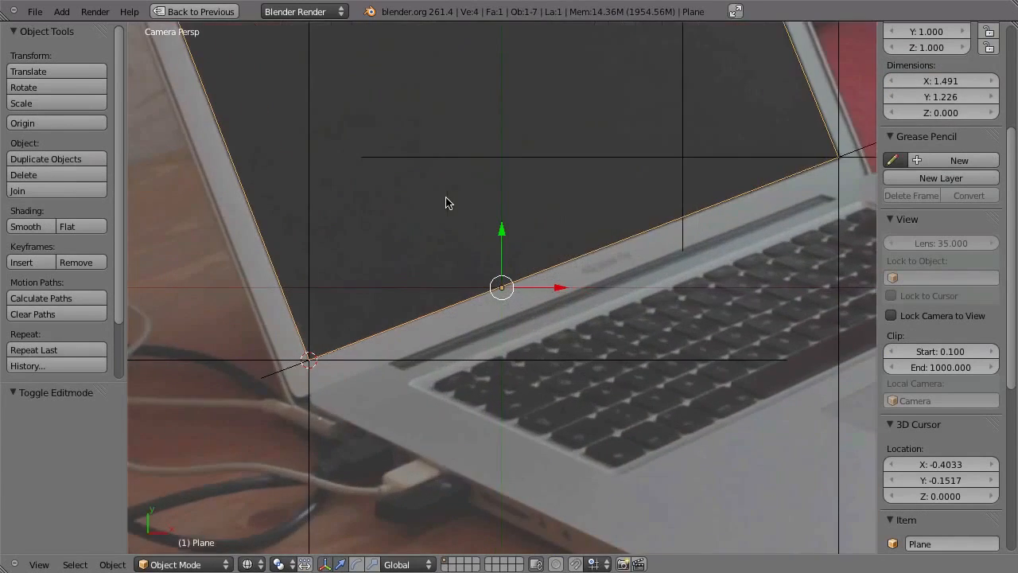
scroll(445, 202, down, 2)
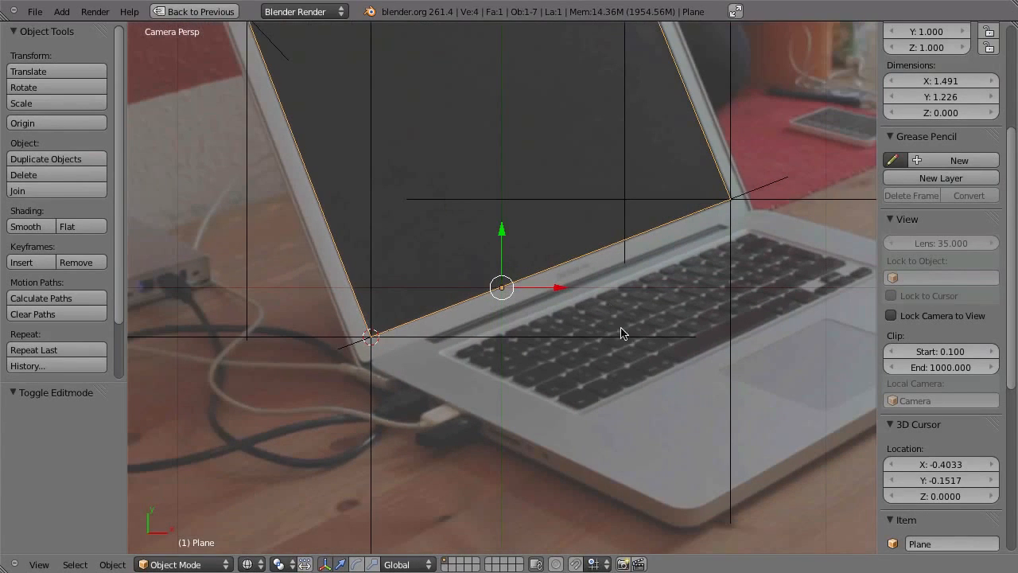
shift+middle_drag(568, 308, 576, 416)
key(alt+a)
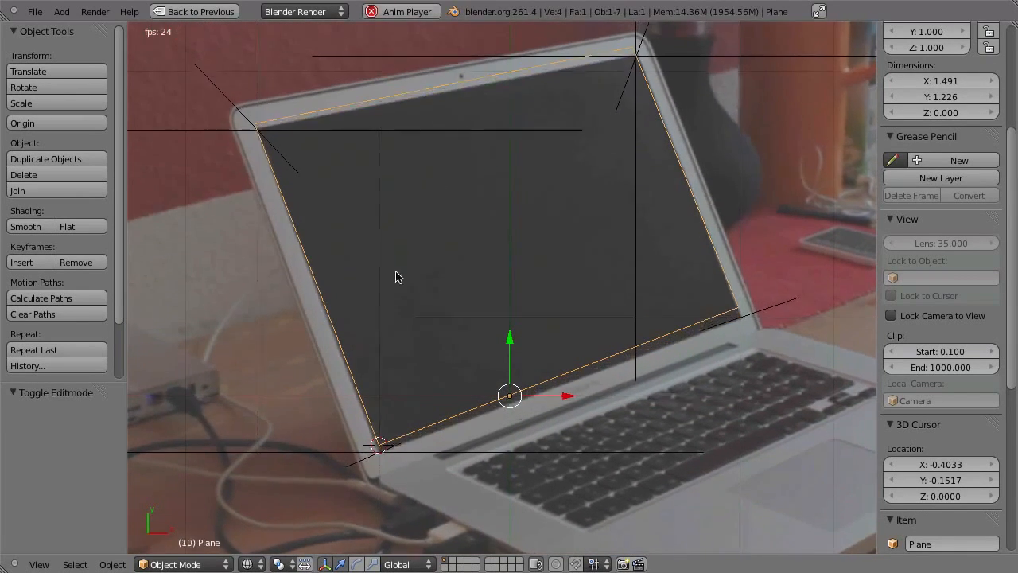
key(Escape)
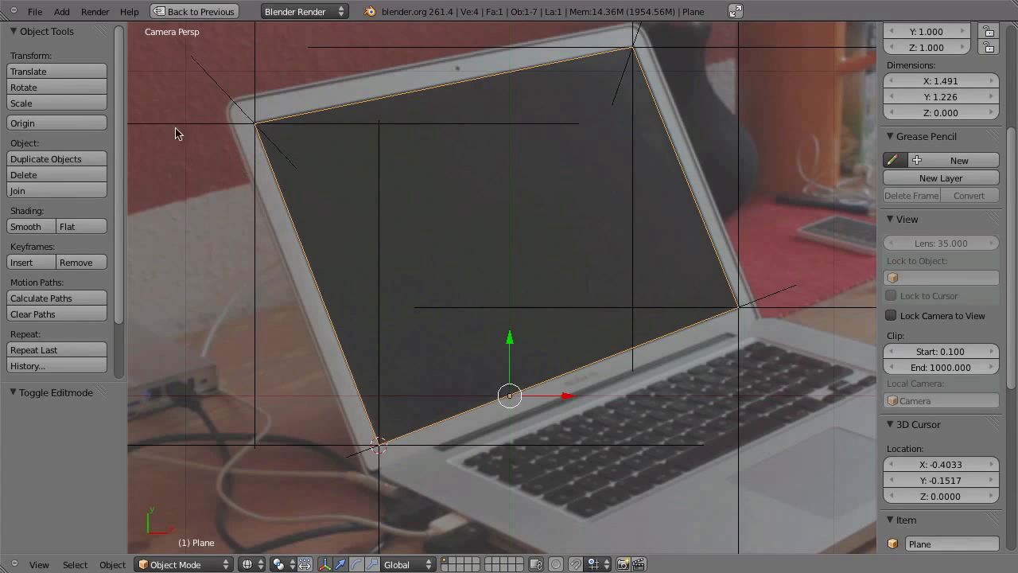
Step: Hook the plane's upper-left vertex to the upper_left empty and play the animation to check that the corner follows it
right_click(221, 125)
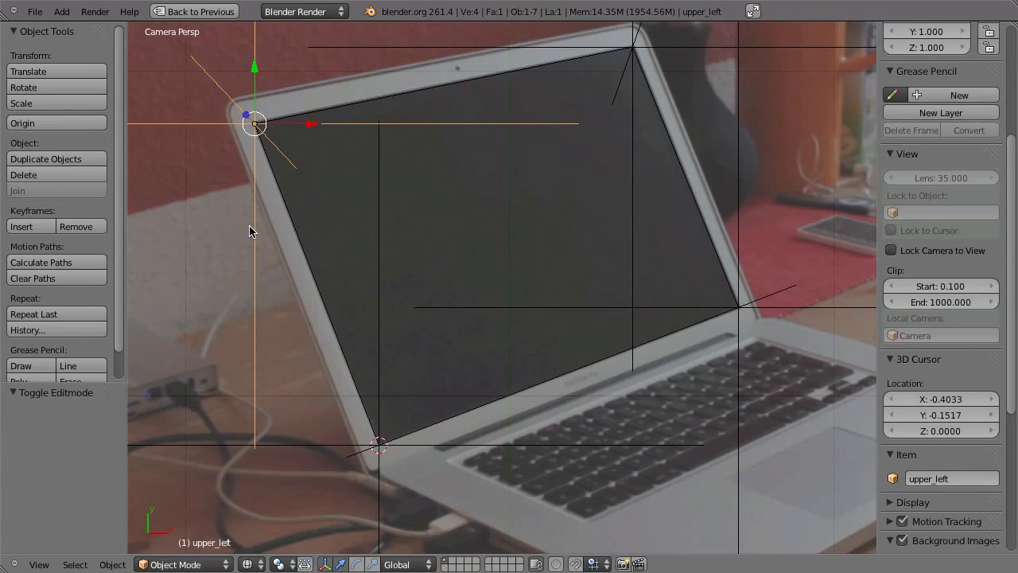
shift+middle_drag(261, 150, 295, 174)
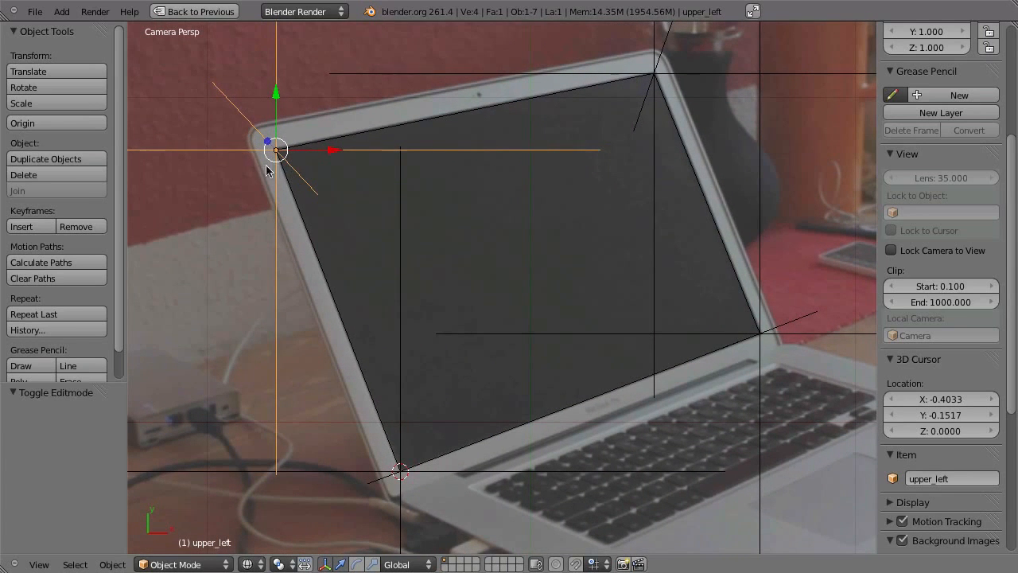
shift+right_click(302, 221)
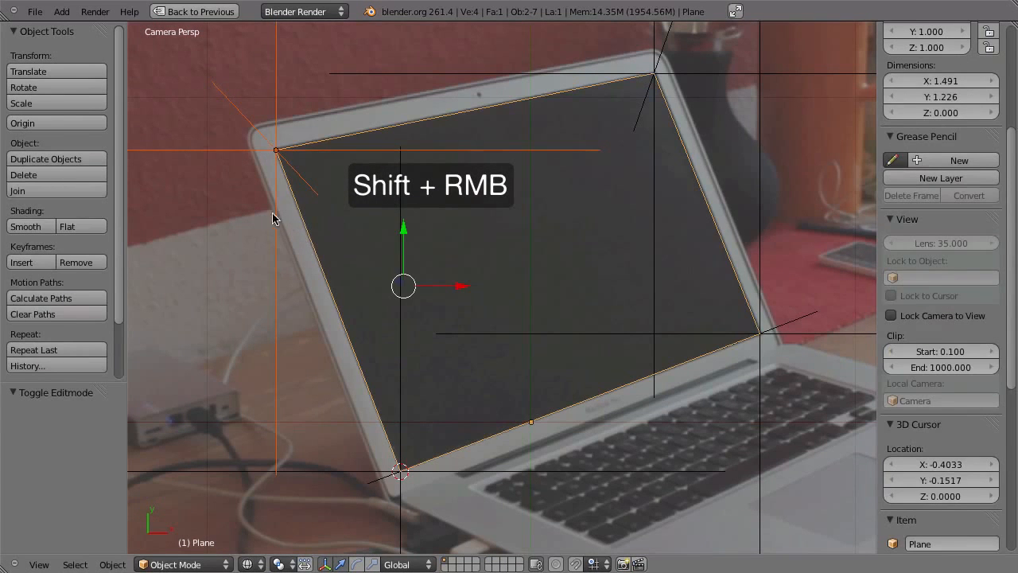
key(Tab)
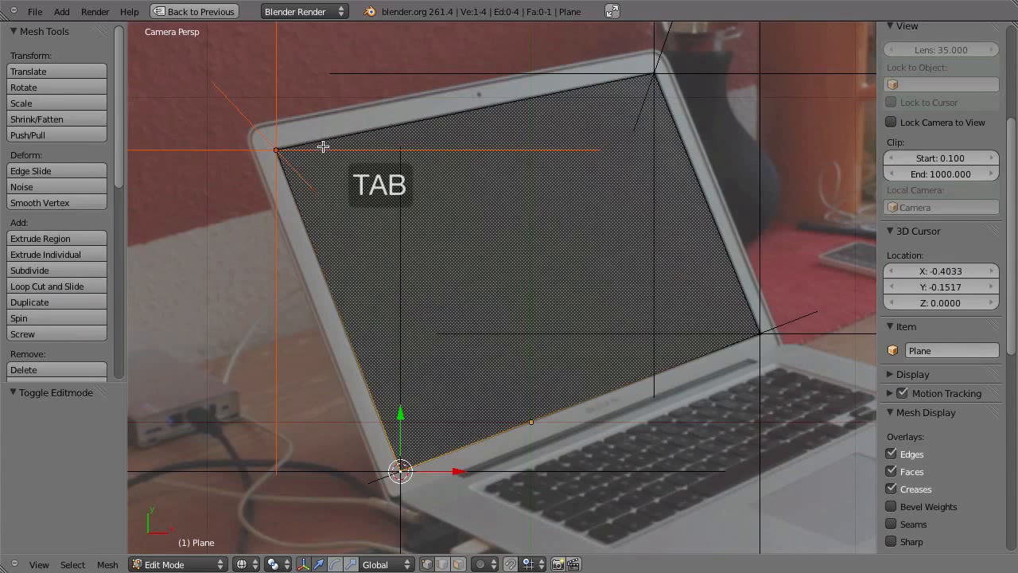
right_click(276, 150)
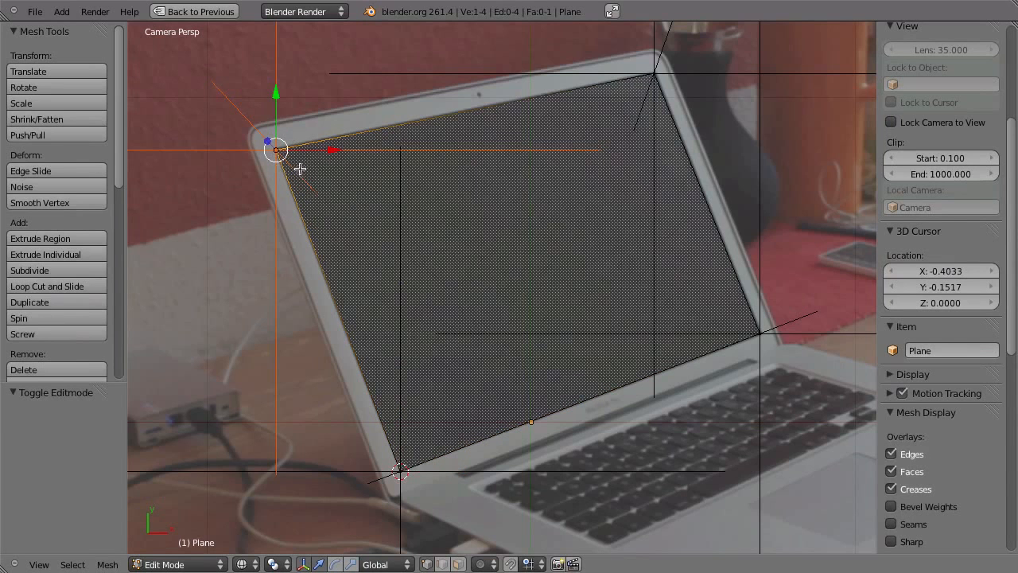
key(ctrl+h)
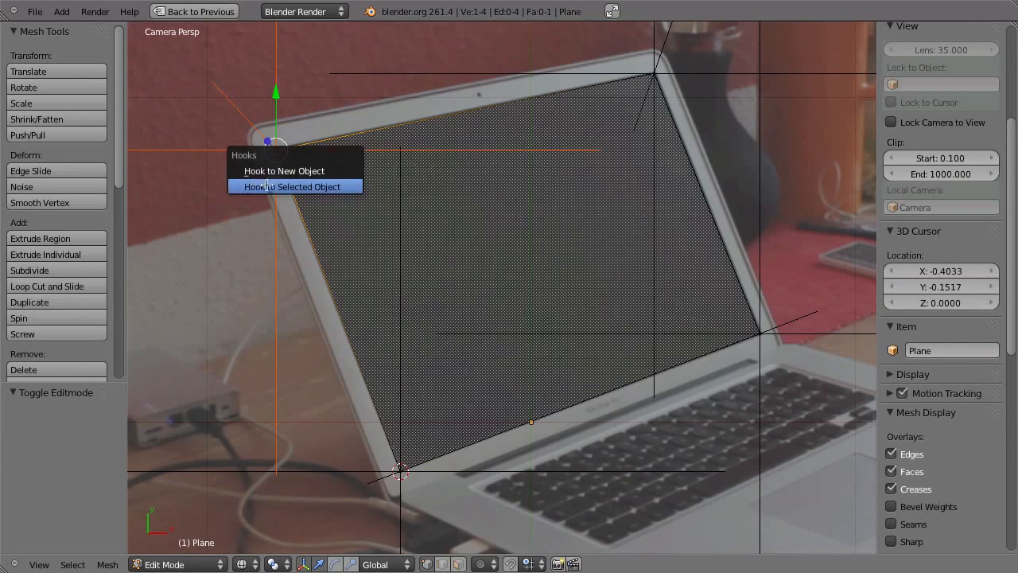
click(325, 187)
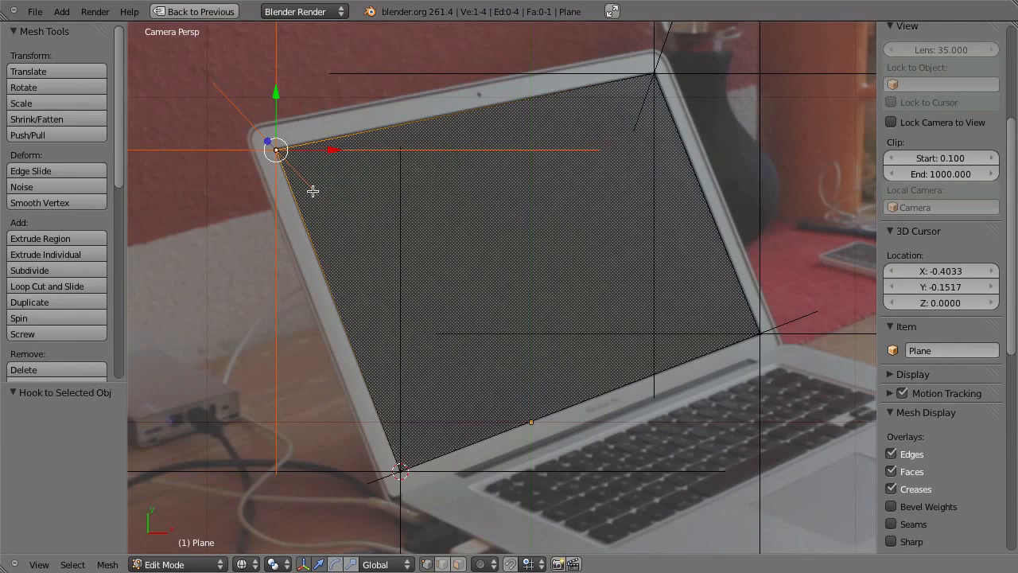
key(Tab)
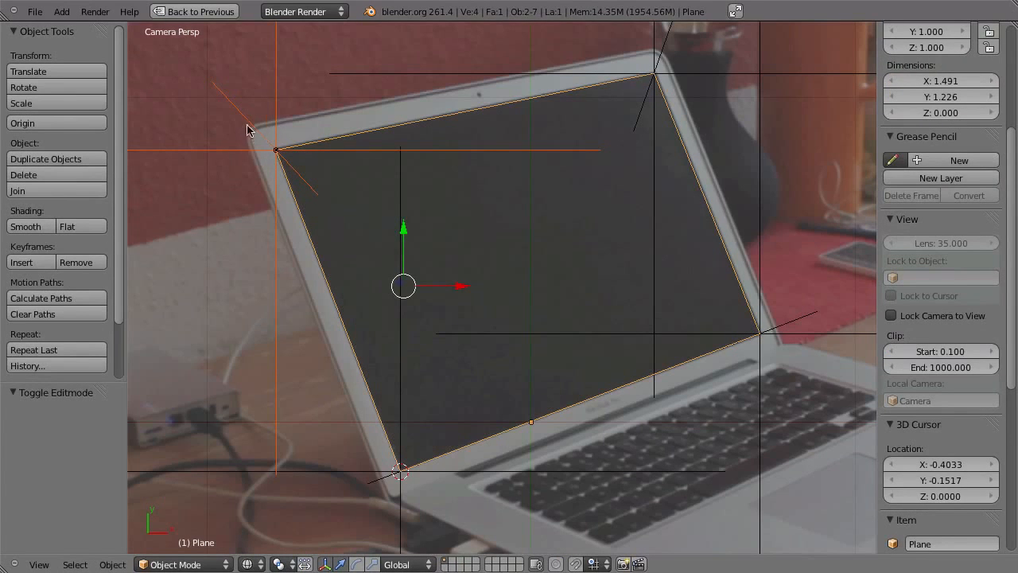
shift+middle_drag(497, 197, 477, 211)
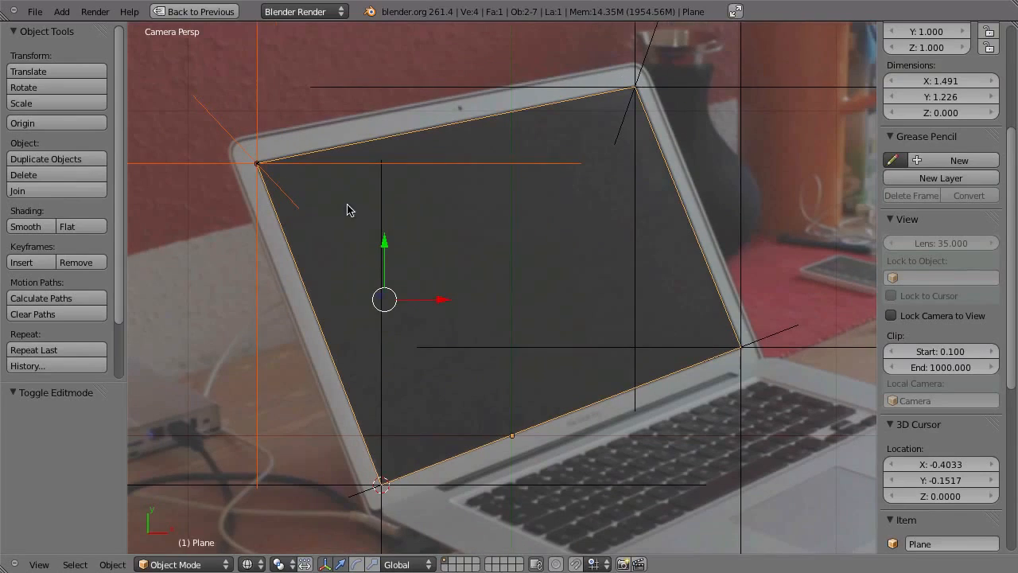
key(alt+a)
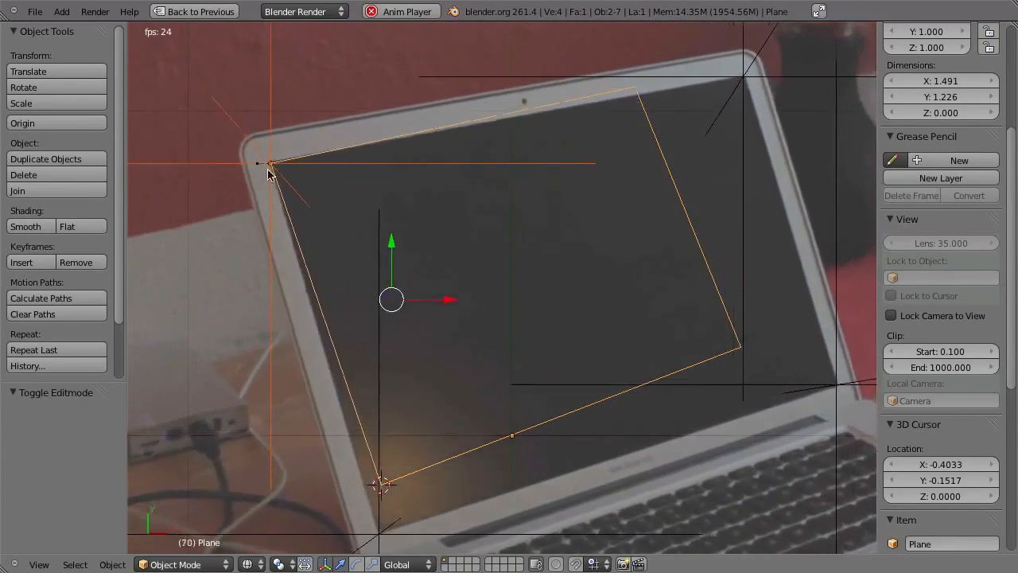
key(Escape)
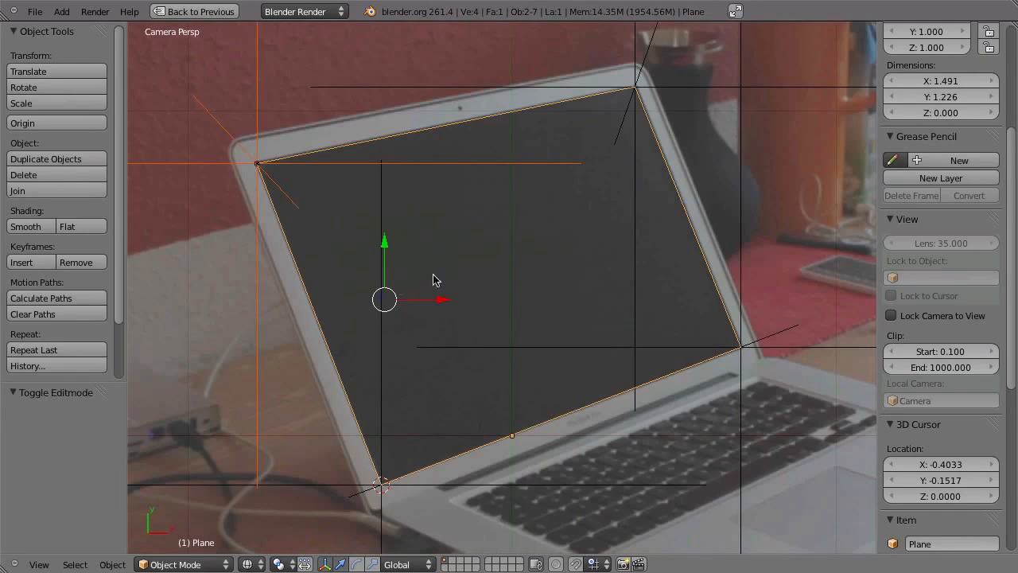
Step: Hook the plane's upper-right vertex to the upper_right empty as the selected object
right_click(678, 86)
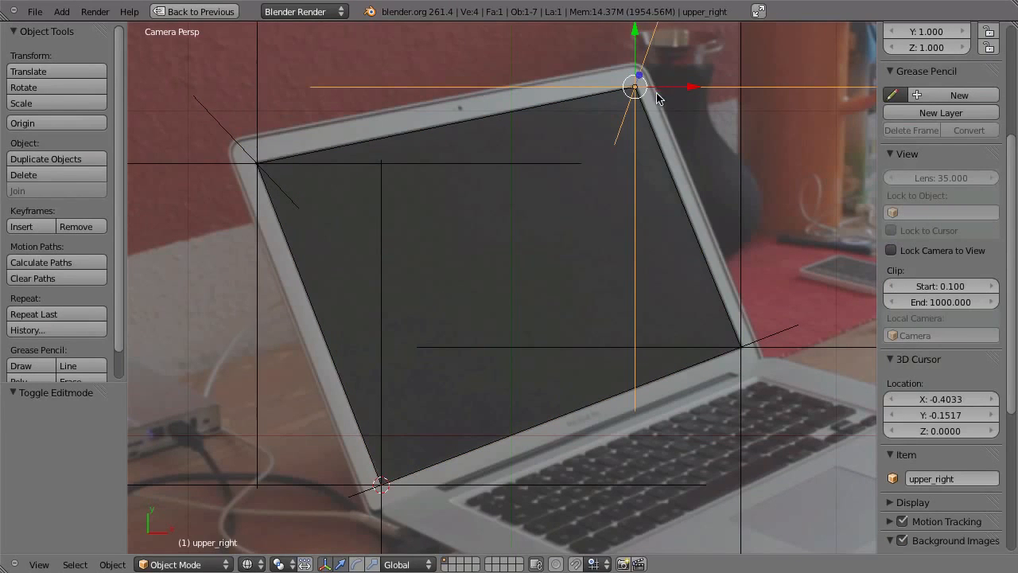
right_click(654, 149)
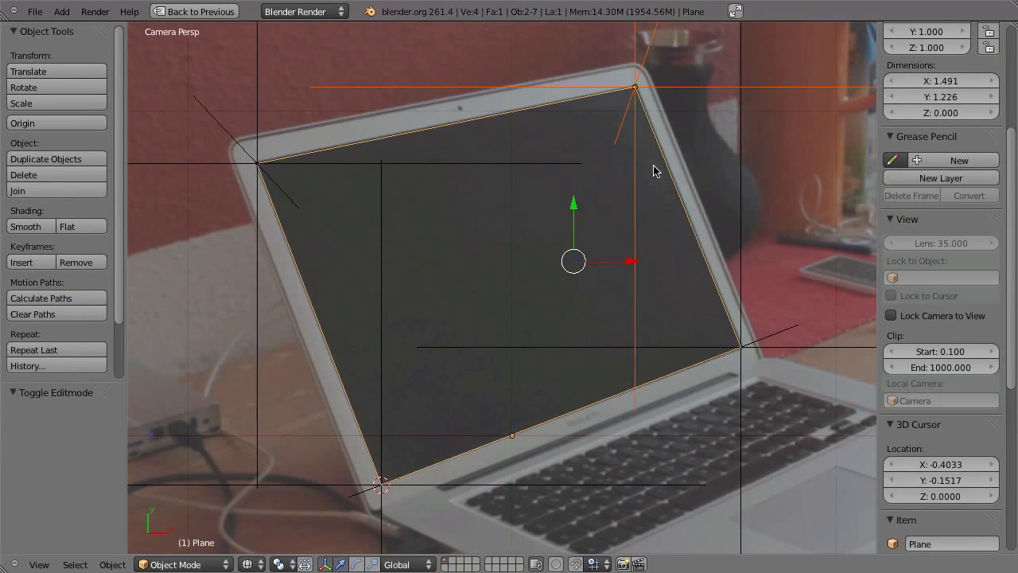
key(Tab)
right_click(641, 85)
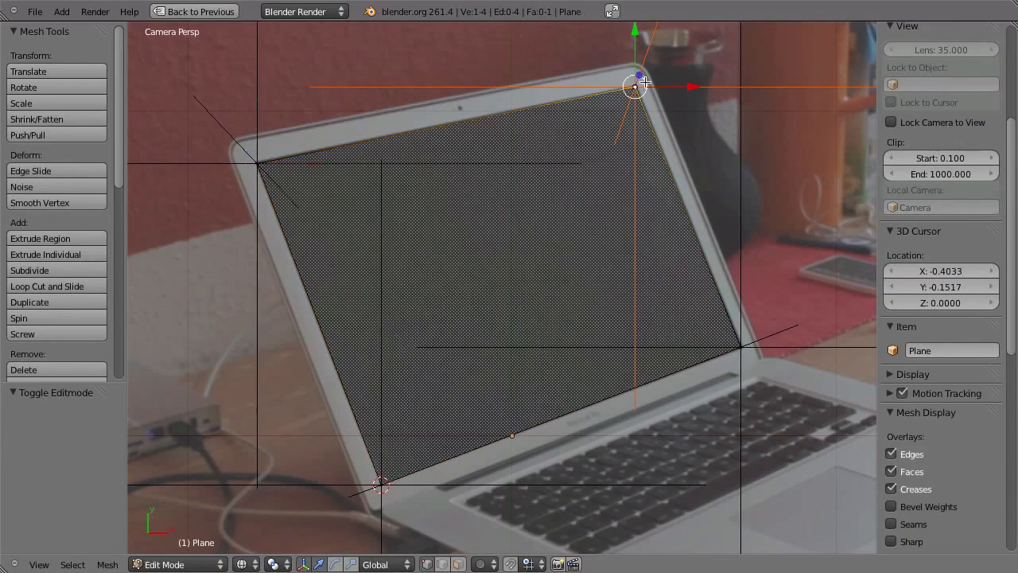
key(ctrl+h)
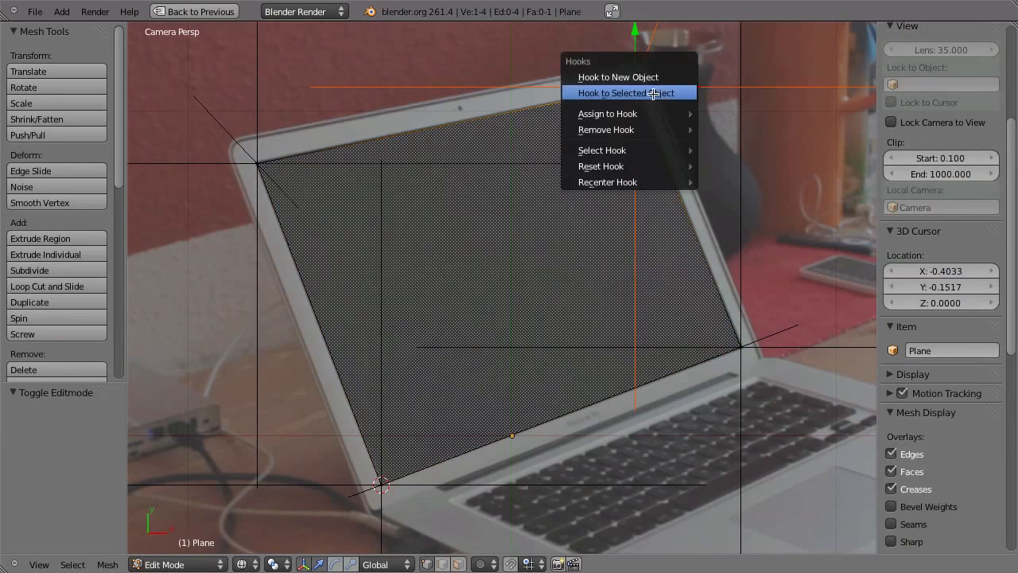
click(653, 94)
key(Tab)
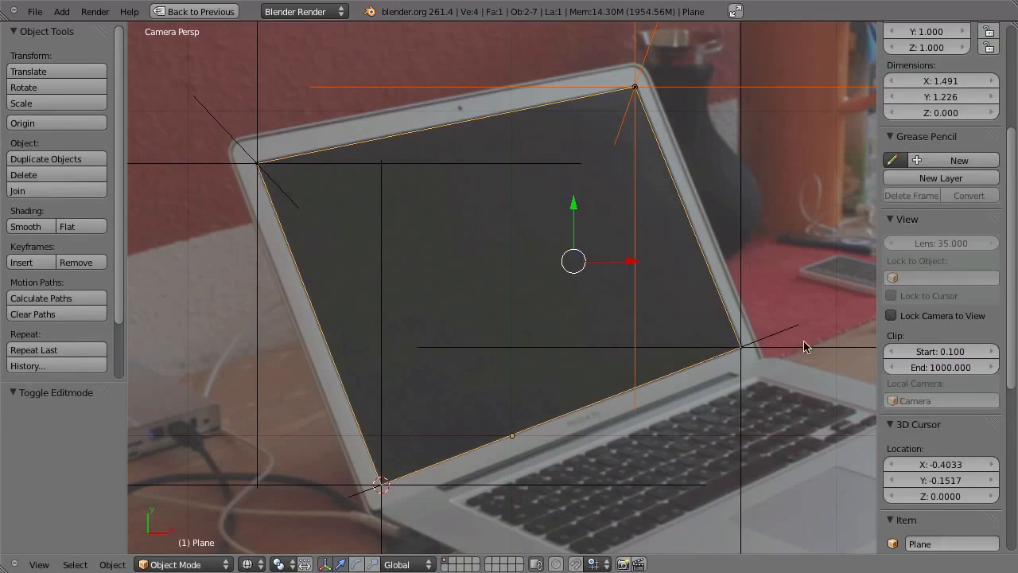
Step: Hook the plane's lower-right vertex to the lower_right empty as the selected object
right_click(802, 343)
right_click(677, 359)
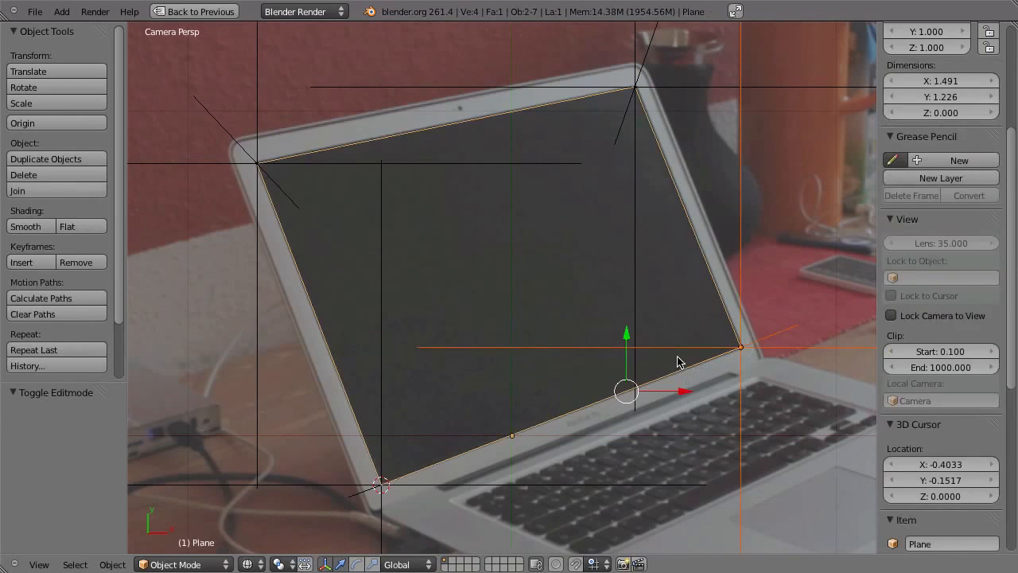
key(Tab)
right_click(739, 344)
key(ctrl+h)
click(716, 408)
key(Tab)
Step: Hook the plane's lower-left vertex to the lower_left empty as the selected object
right_click(473, 482)
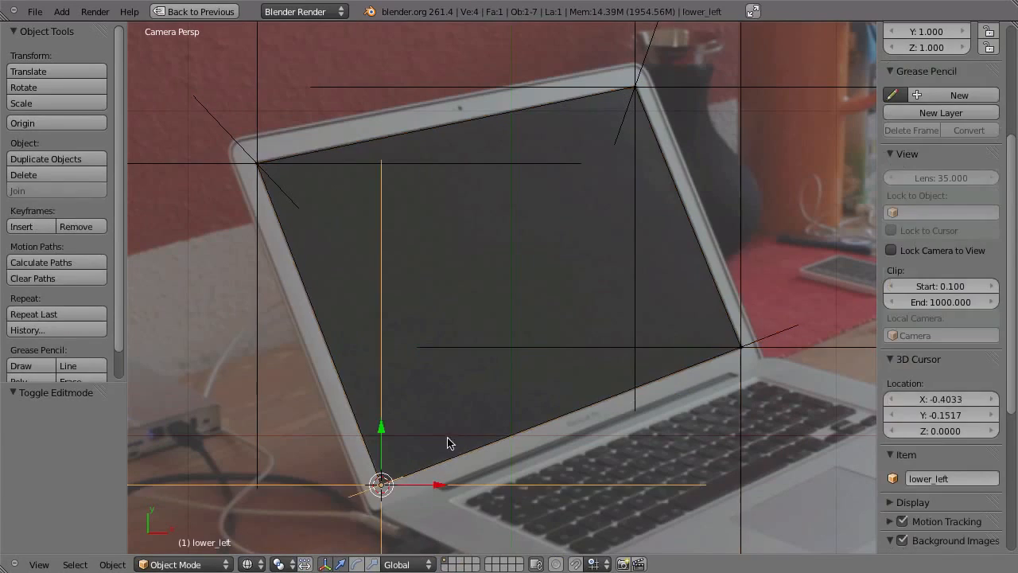
right_click(477, 454)
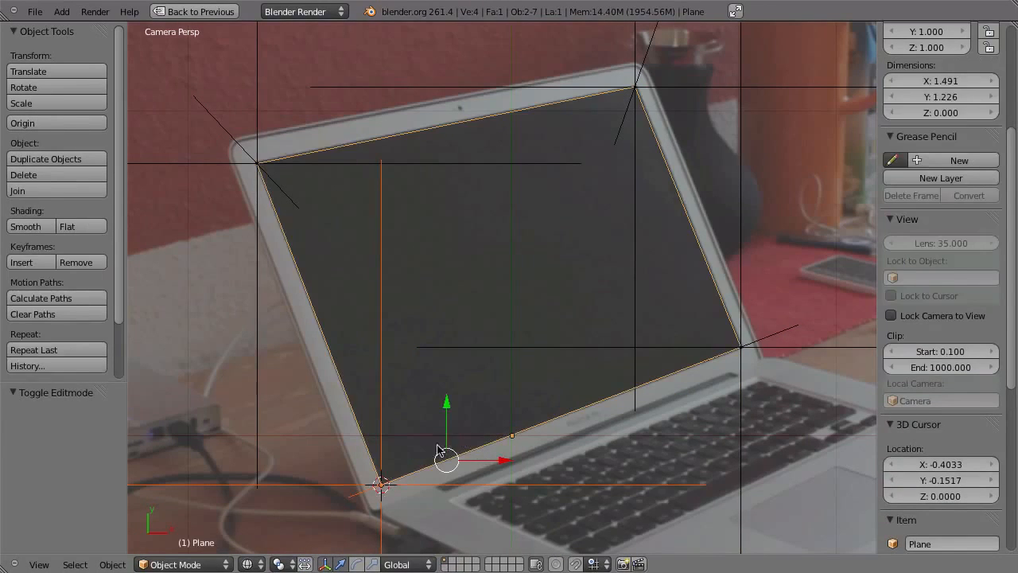
key(Tab)
right_click(385, 486)
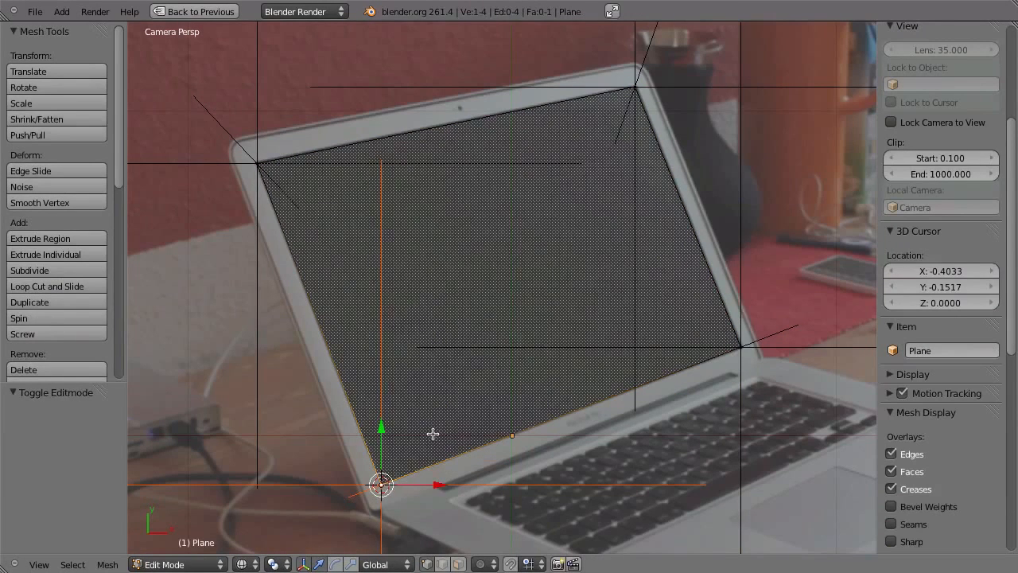
key(ctrl+h)
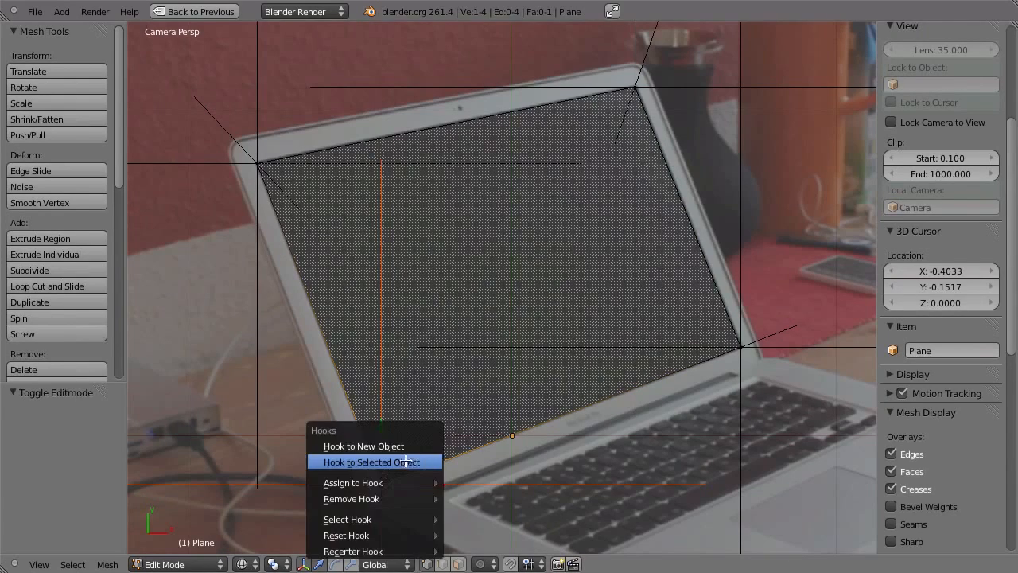
click(406, 461)
key(Tab)
Step: Play the animation through the camera and from a perspective angle to check the hooked plane, then return to the camera view
key(alt+a)
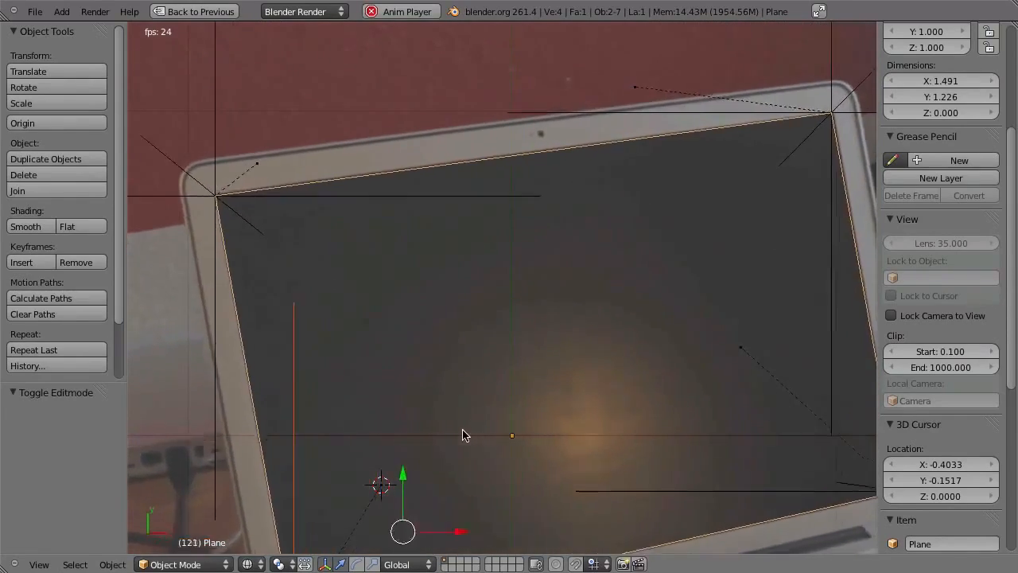
scroll(573, 230, down, 5)
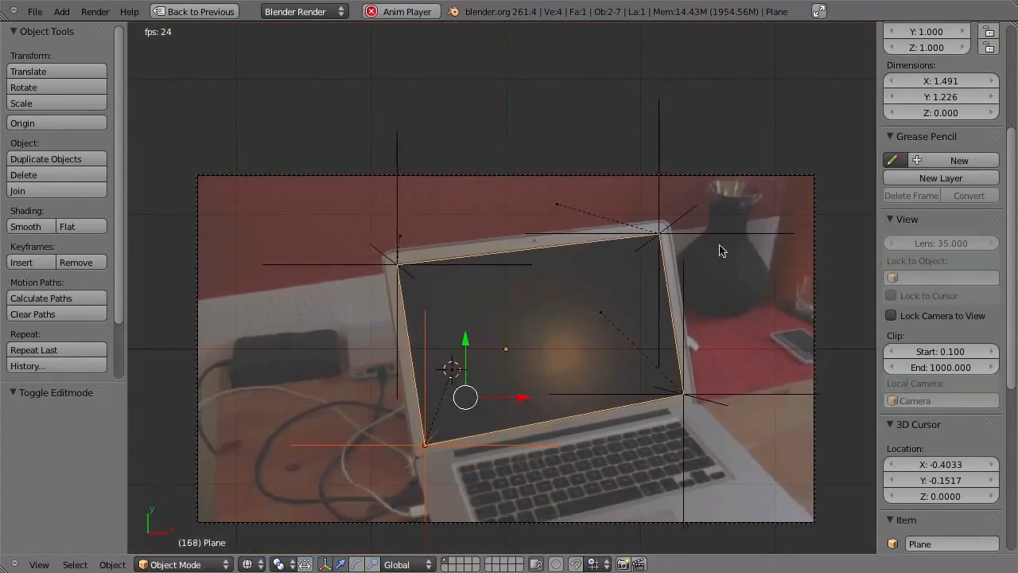
middle_drag(554, 439, 364, 391)
scroll(467, 291, up, 4)
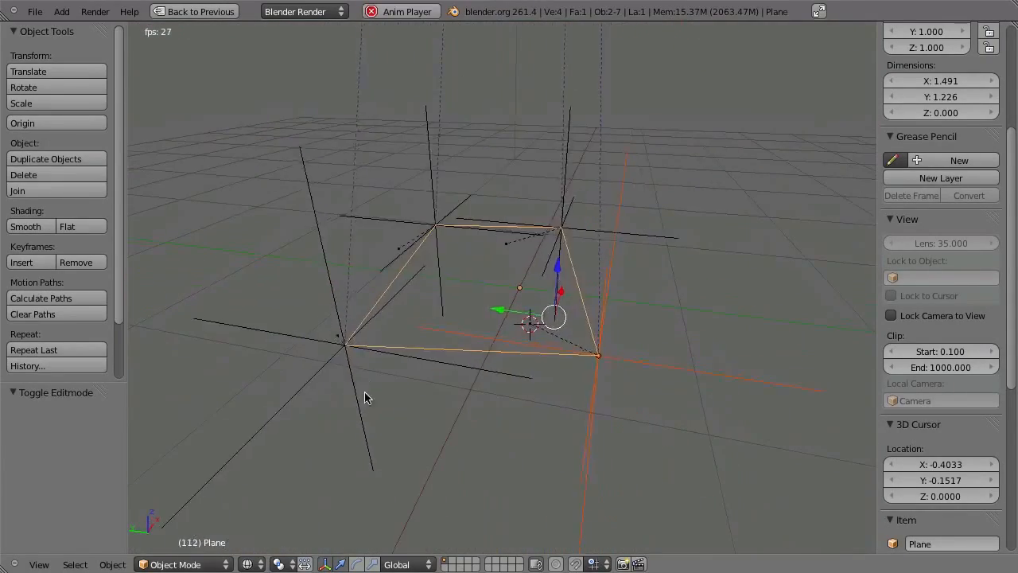
key(Escape)
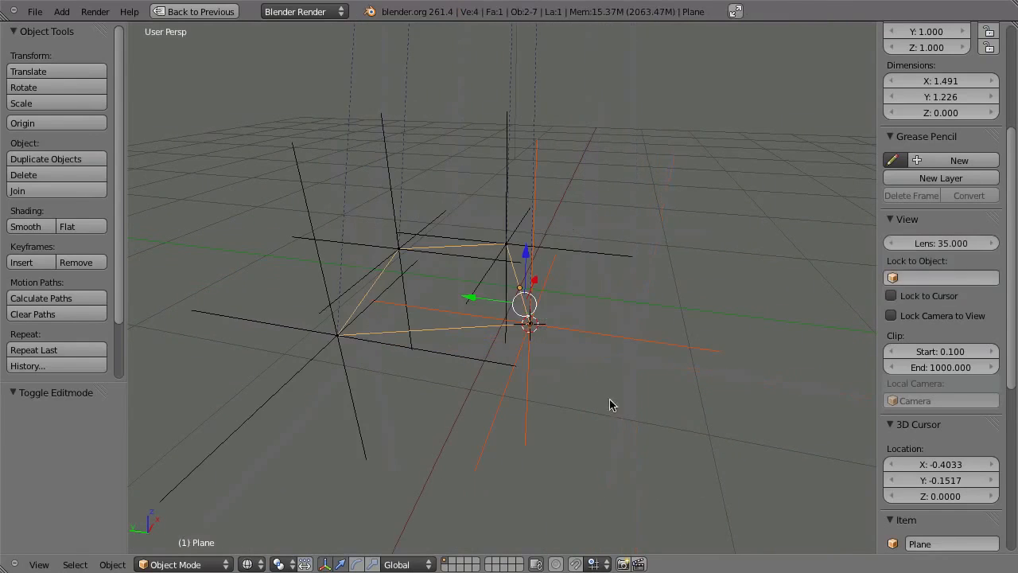
key(KP_0)
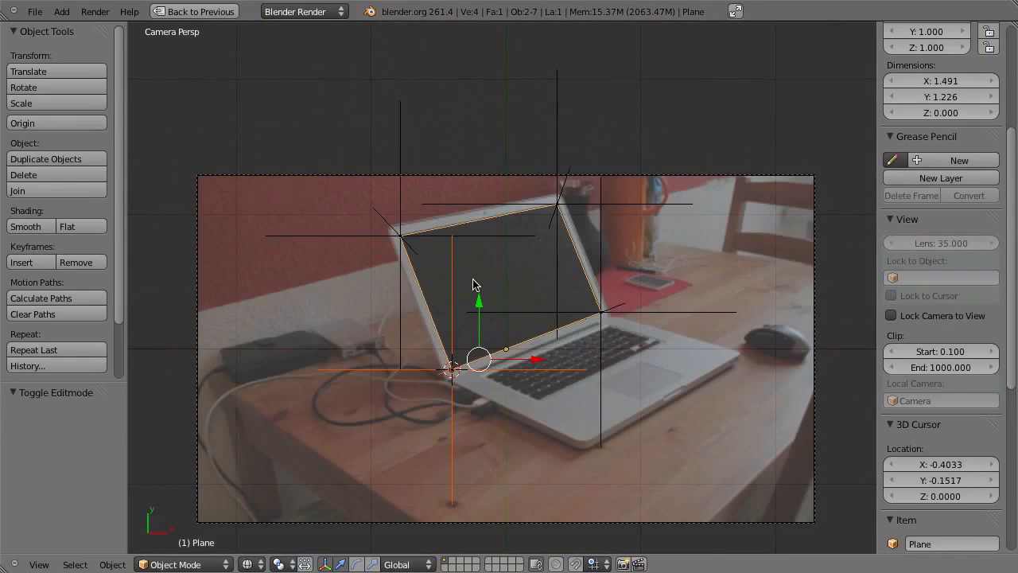
Step: Restore the multi-editor layout and give the plane a new material with Shadeless enabled
key(ctrl+Up)
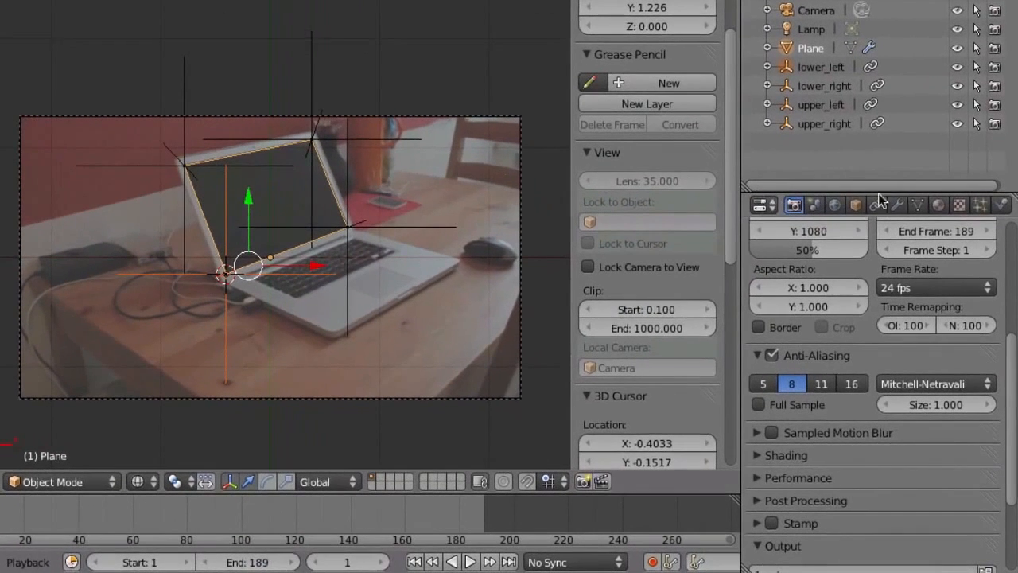
click(933, 209)
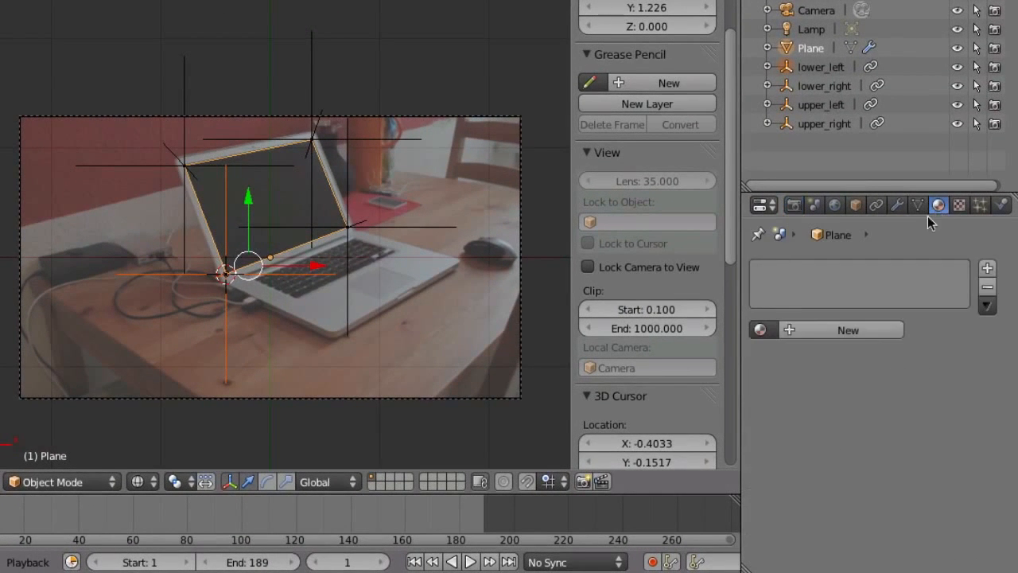
click(849, 329)
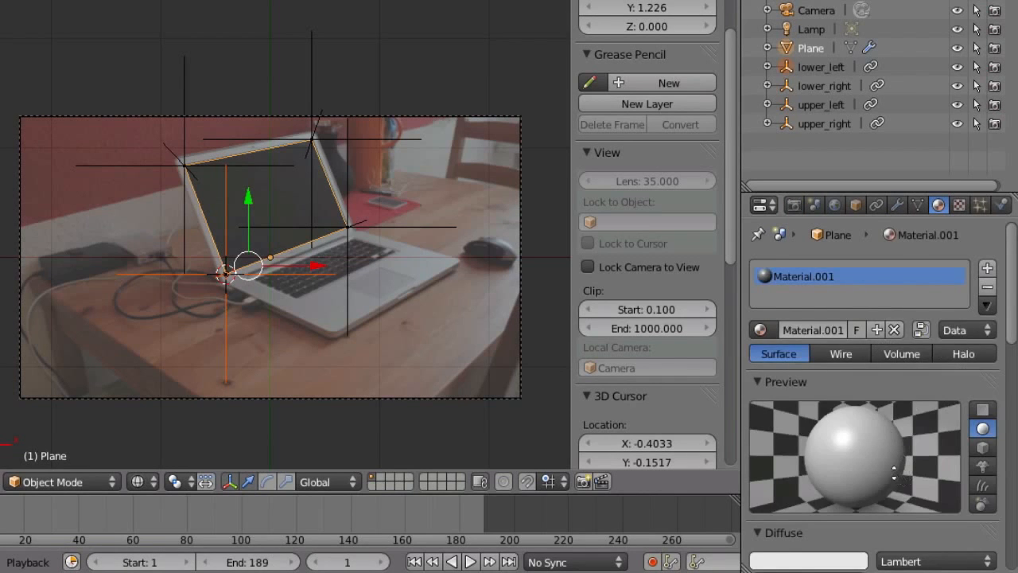
scroll(907, 477, down, 1)
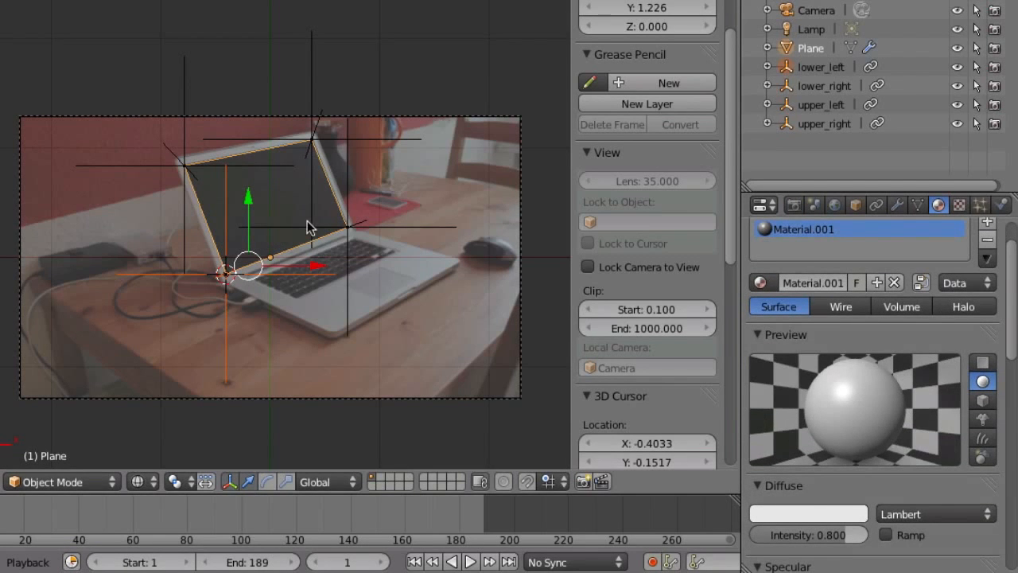
scroll(853, 433, down, 4)
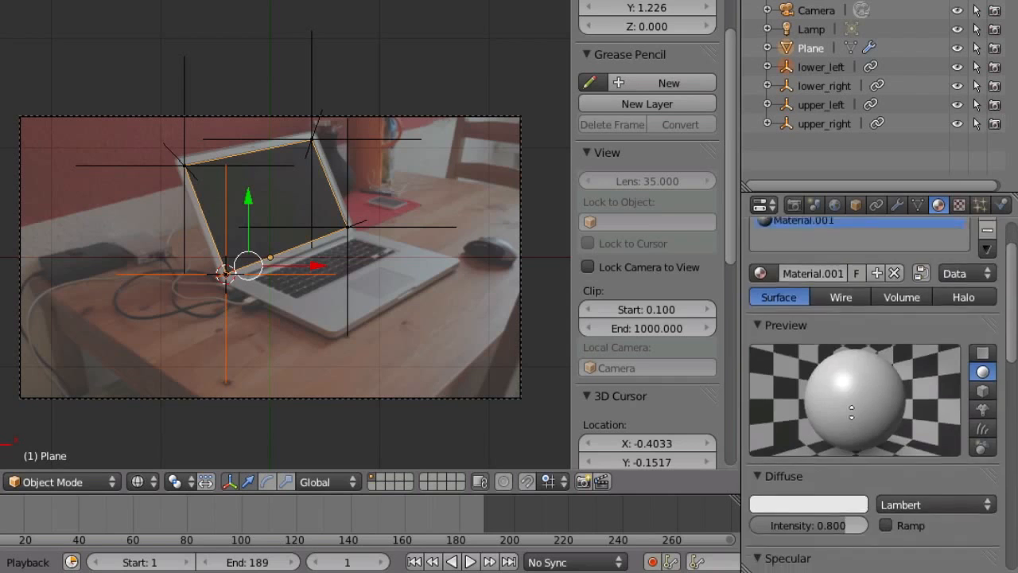
scroll(853, 434, down, 3)
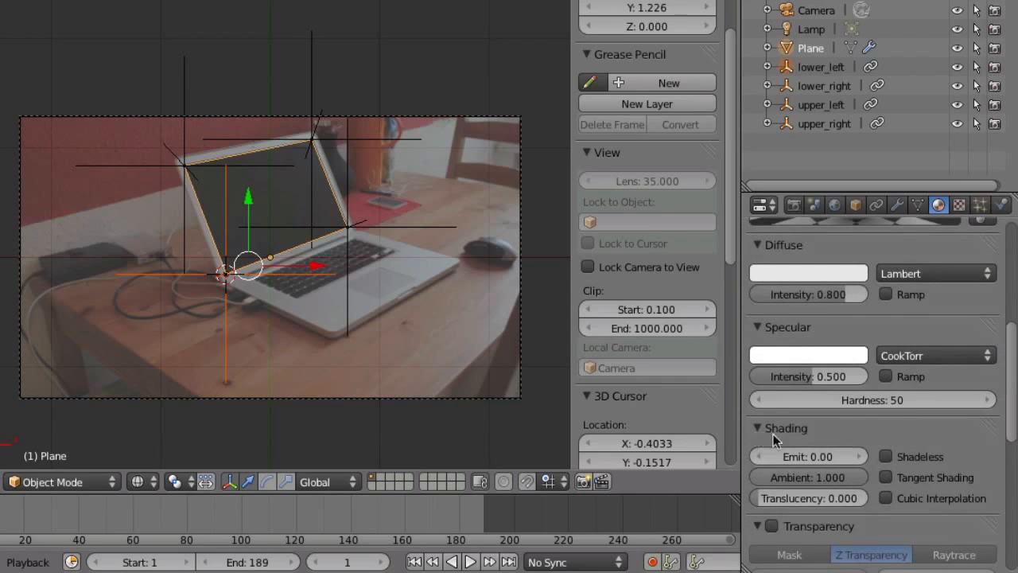
click(885, 454)
Step: Collapse the Diffuse and Specular sections of the plane's material settings
scroll(867, 443, up, 4)
scroll(803, 402, up, 1)
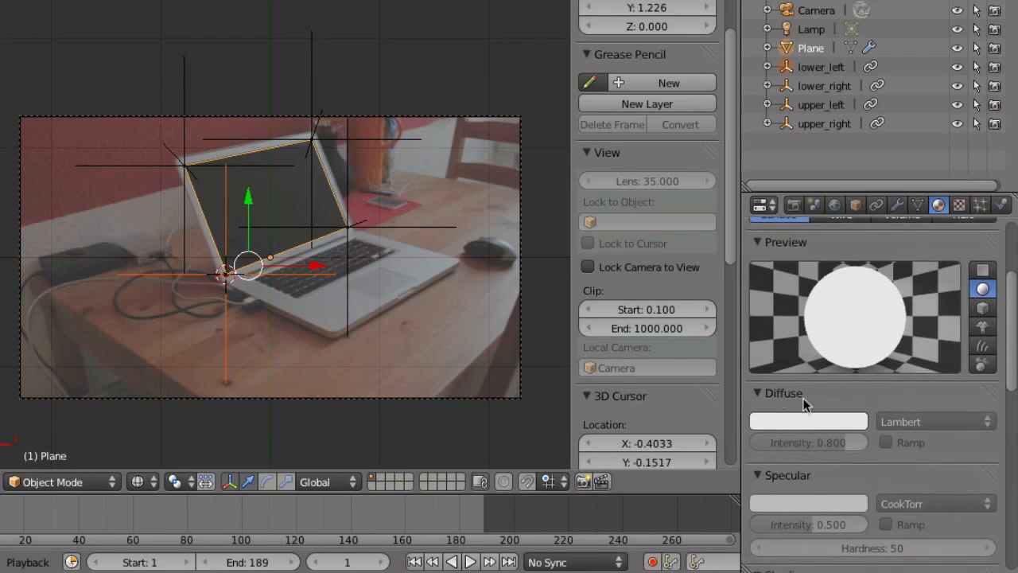
click(758, 395)
click(762, 416)
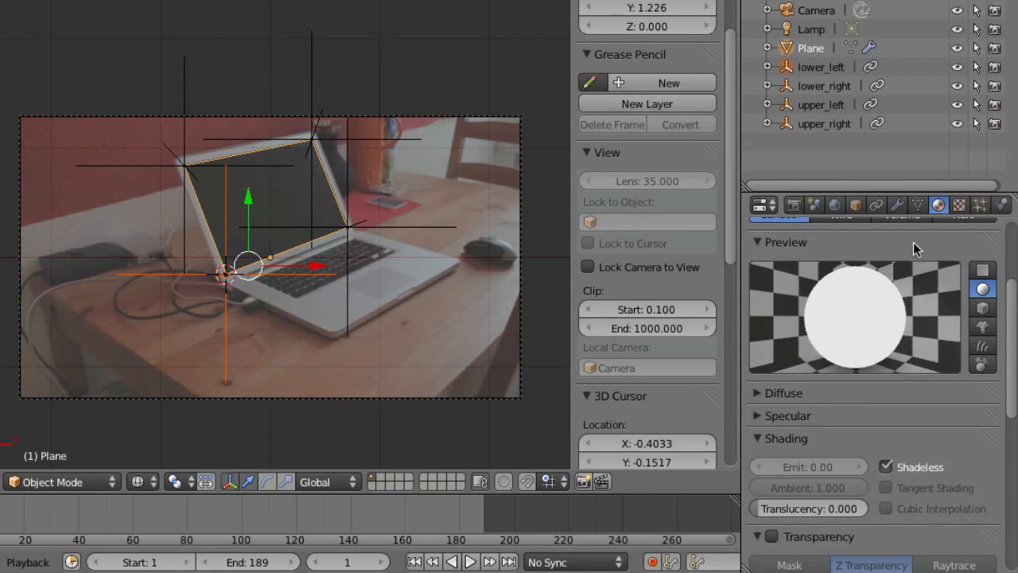
scroll(882, 319, up, 3)
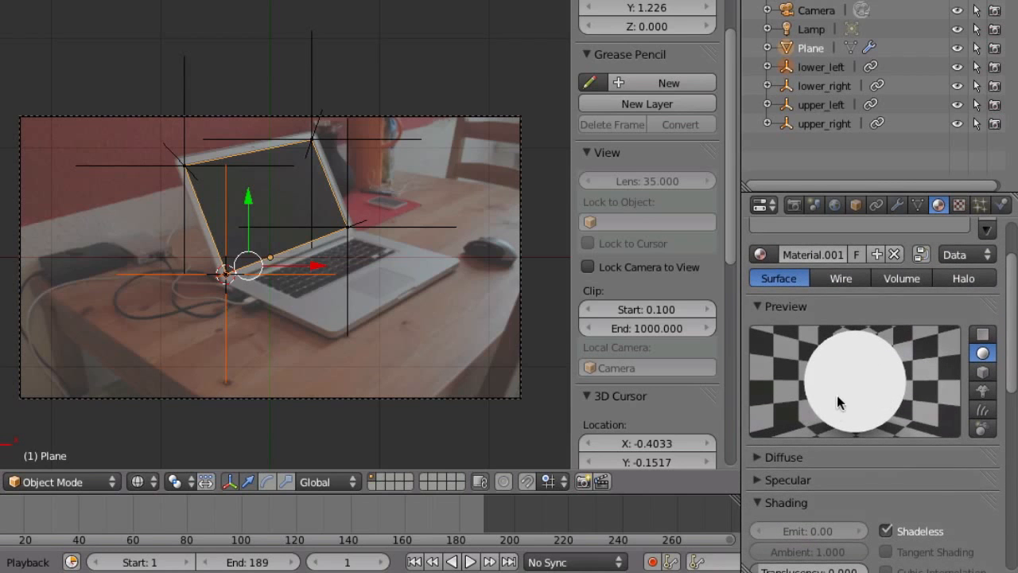
Step: Add a new texture to the plane's material and set its type to Image or Movie
click(959, 206)
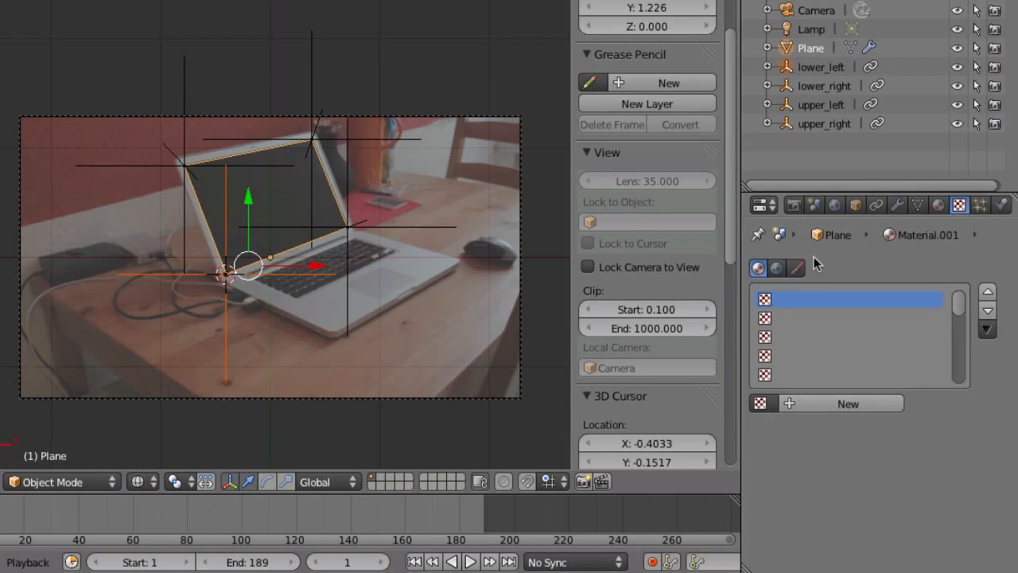
click(828, 405)
click(842, 425)
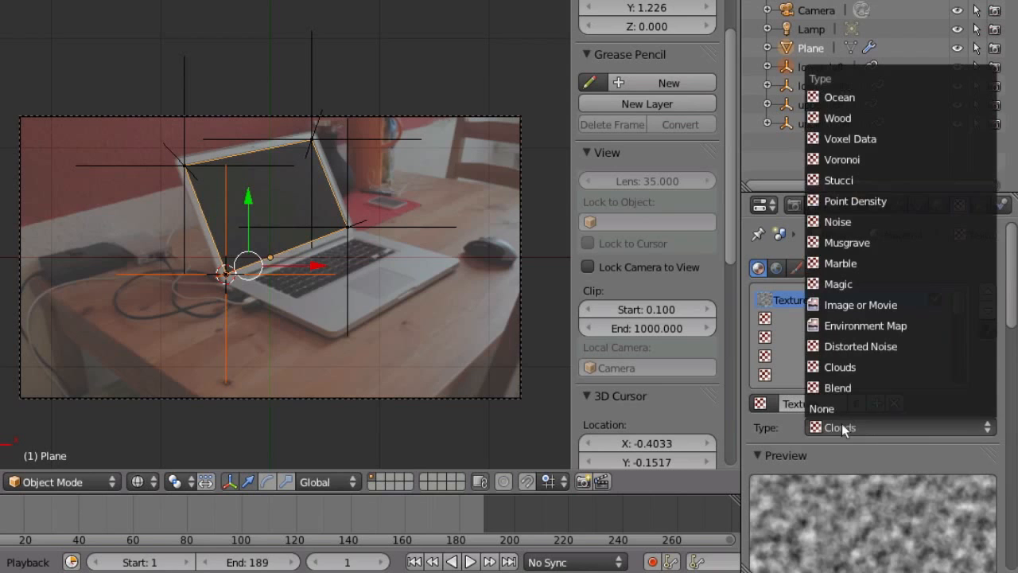
click(861, 305)
Step: Load sintel_trailer-1080p.mp4 as the texture's image source
scroll(867, 318, down, 10)
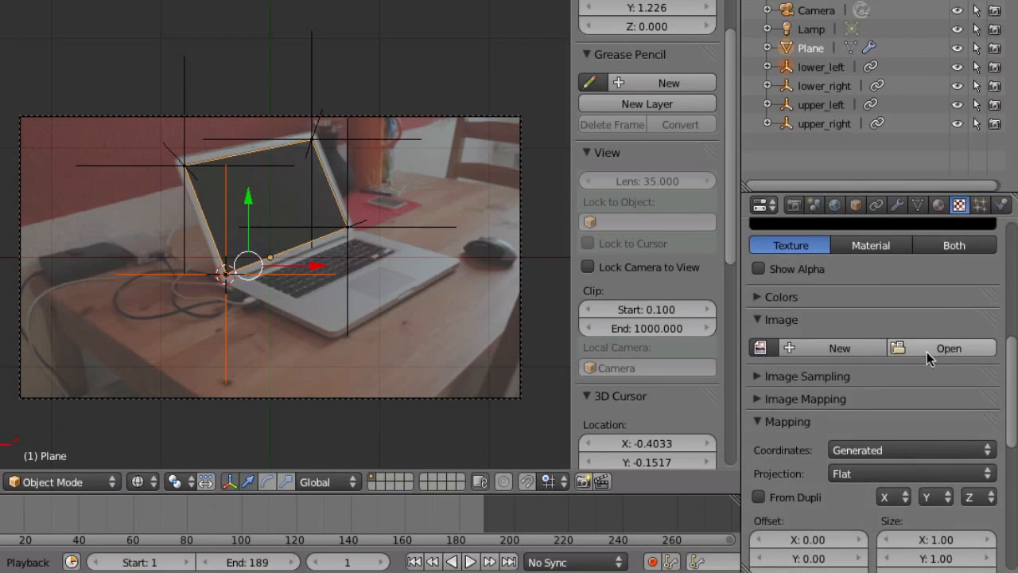
click(941, 353)
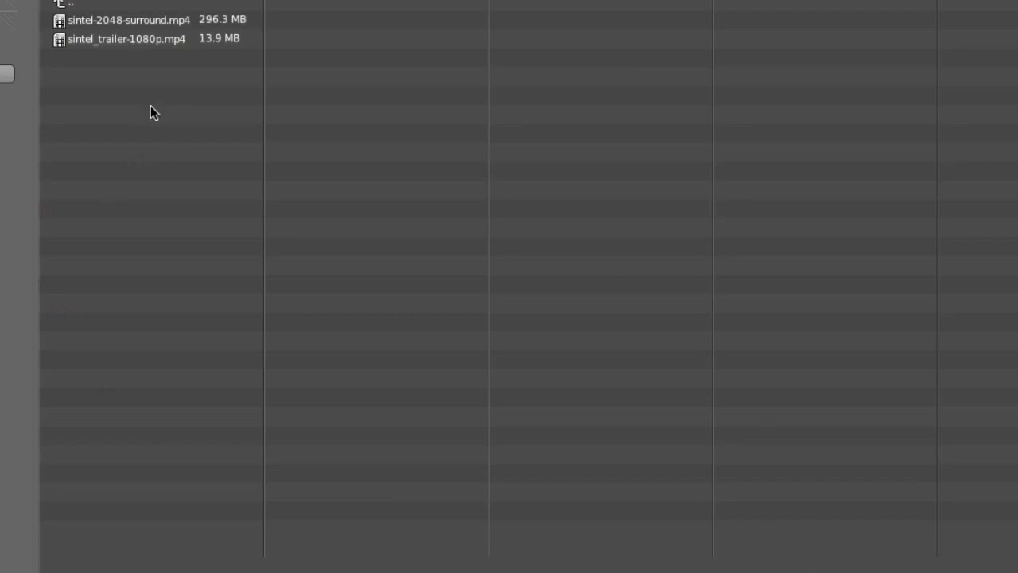
click(109, 44)
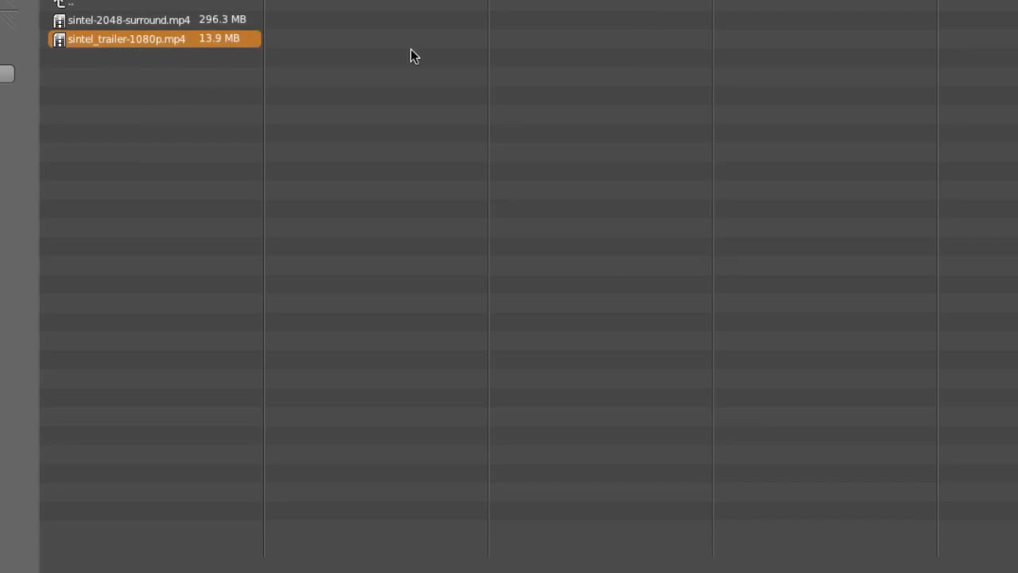
key(Return)
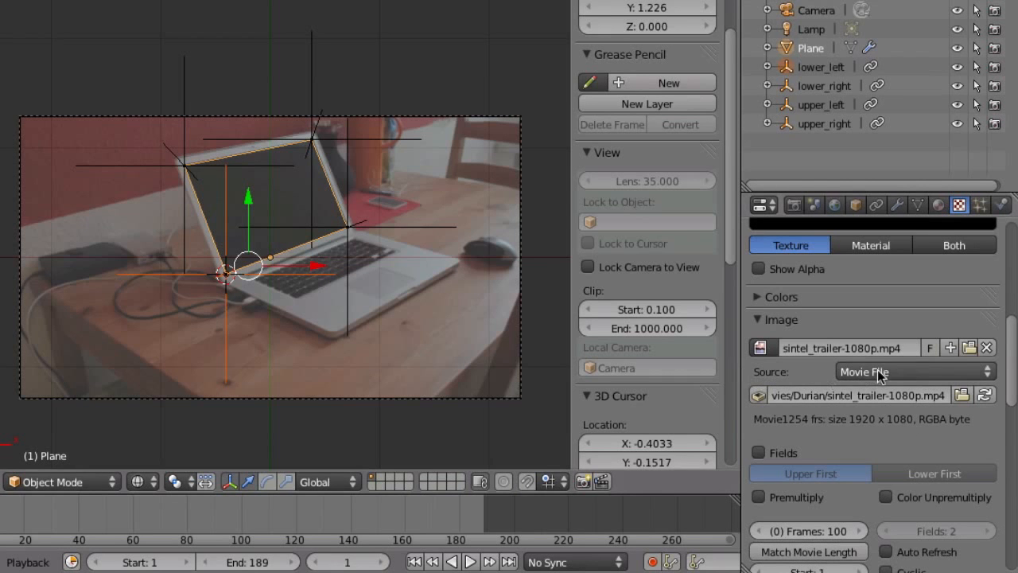
Step: Match the texture's frame count to the movie length and enable Auto Refresh
scroll(879, 372, down, 3)
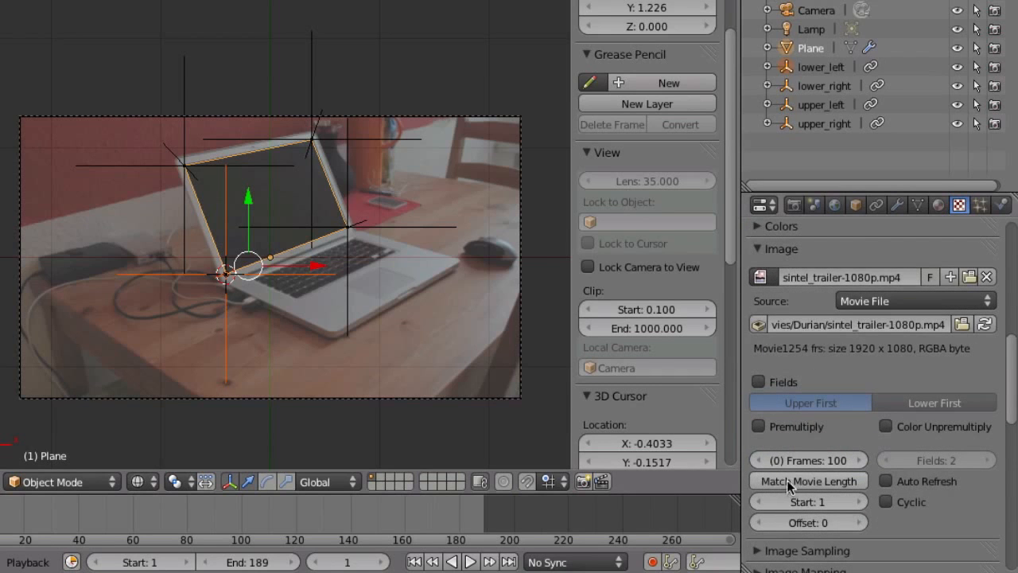
click(813, 479)
click(887, 480)
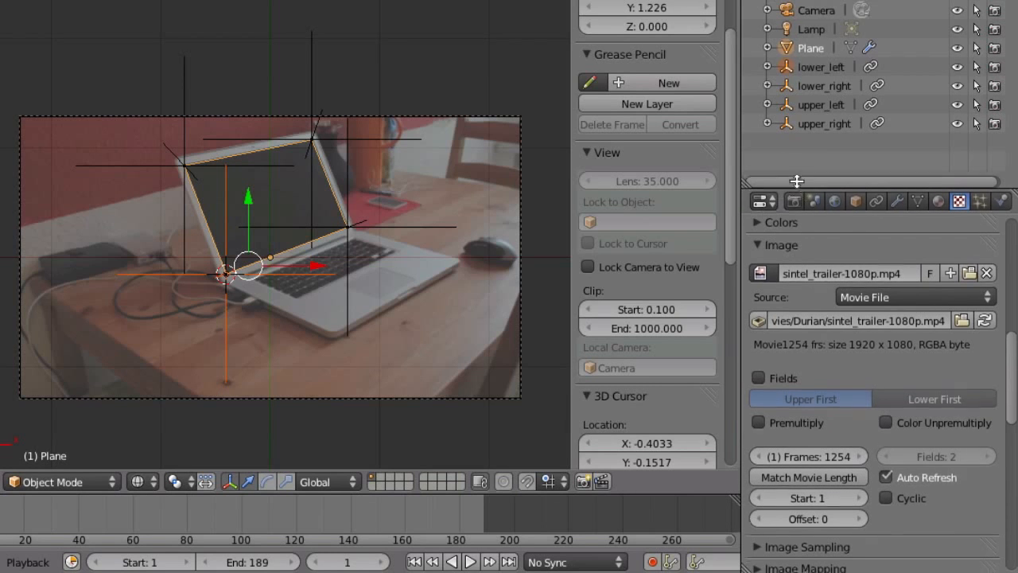
Step: Enlarge the properties editor and set the movie texture's frame offset to 200
drag(800, 188, 800, 78)
scroll(789, 351, up, 5)
scroll(789, 351, down, 4)
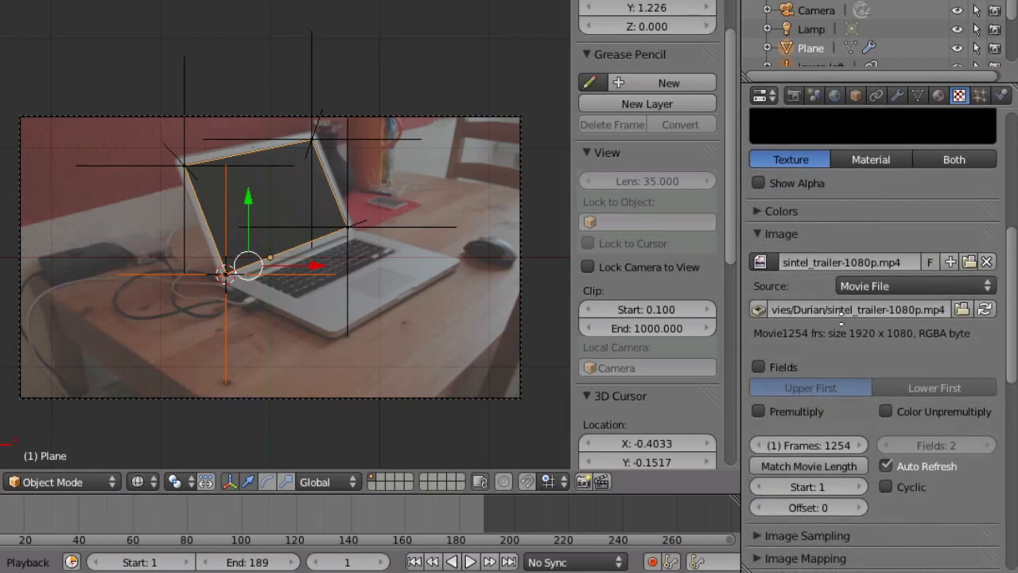
drag(803, 504, 832, 509)
click(827, 508)
text(200)
key(Return)
scroll(806, 252, up, 4)
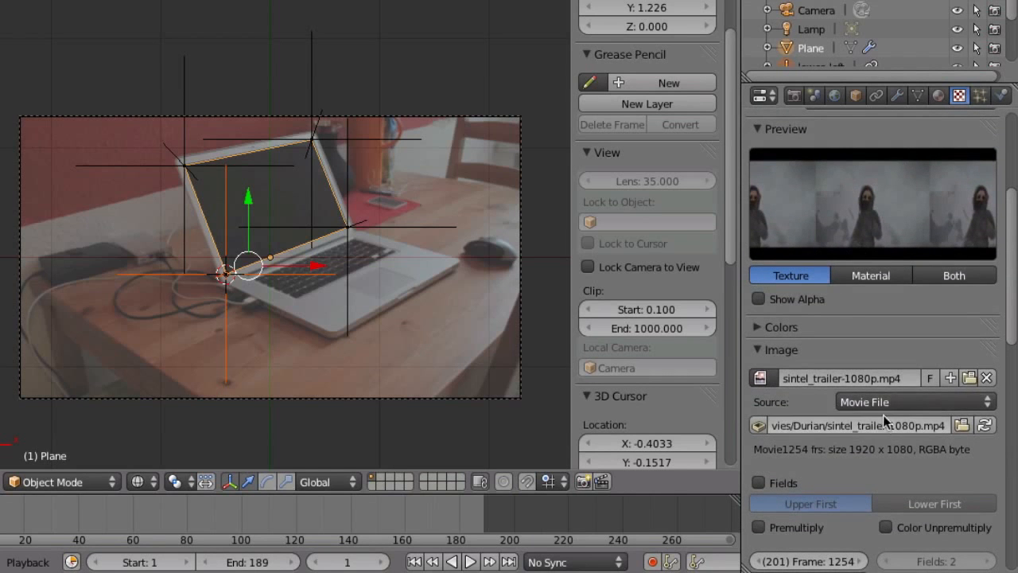
Step: Set the texture's mapping coordinates to UV and render the current frame to check the movie on the plane
scroll(883, 414, down, 5)
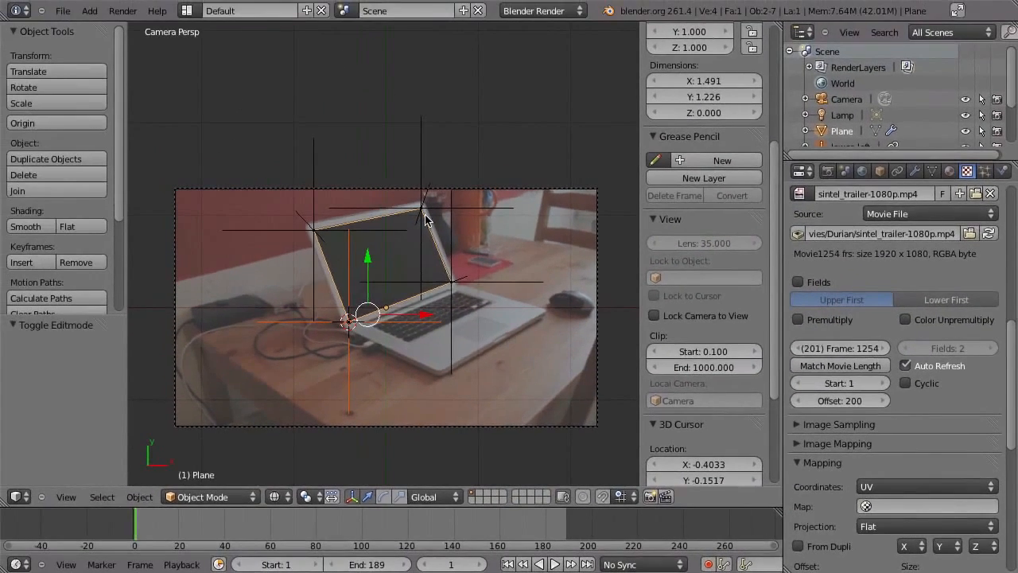
key(F12)
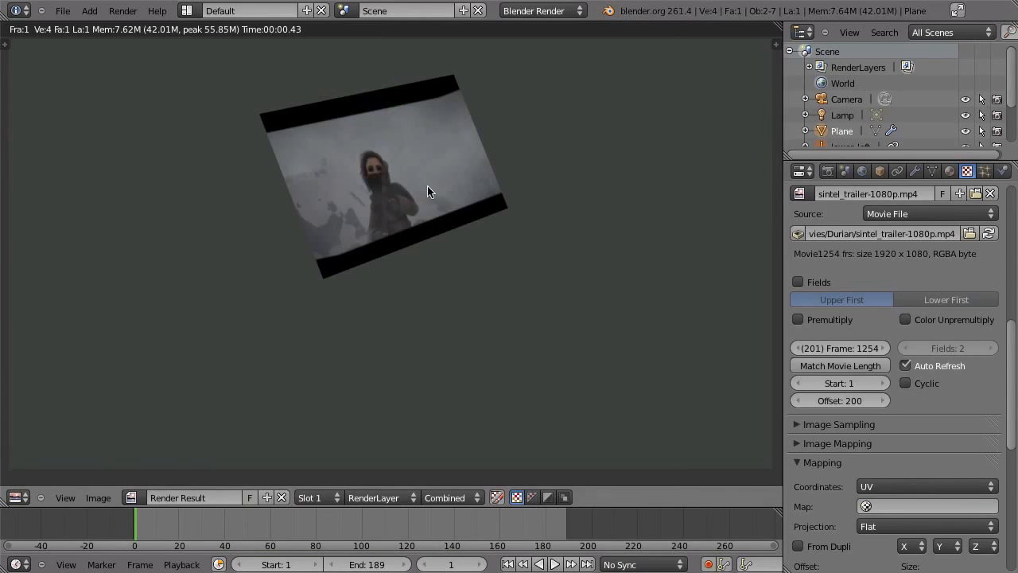
key(Escape)
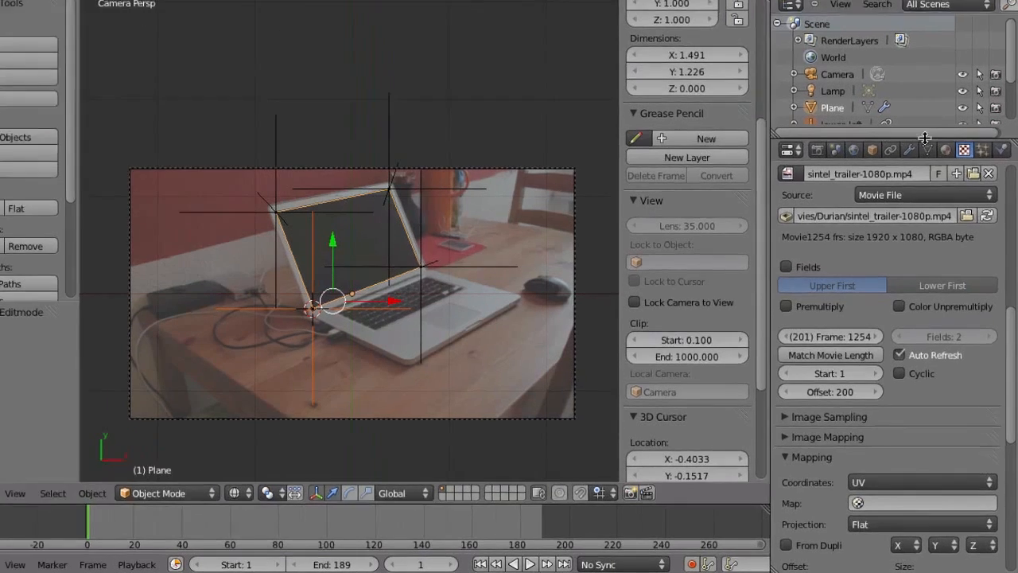
Step: Show the plane's modifiers in a wider properties editor and collapse all four hook modifiers
click(914, 171)
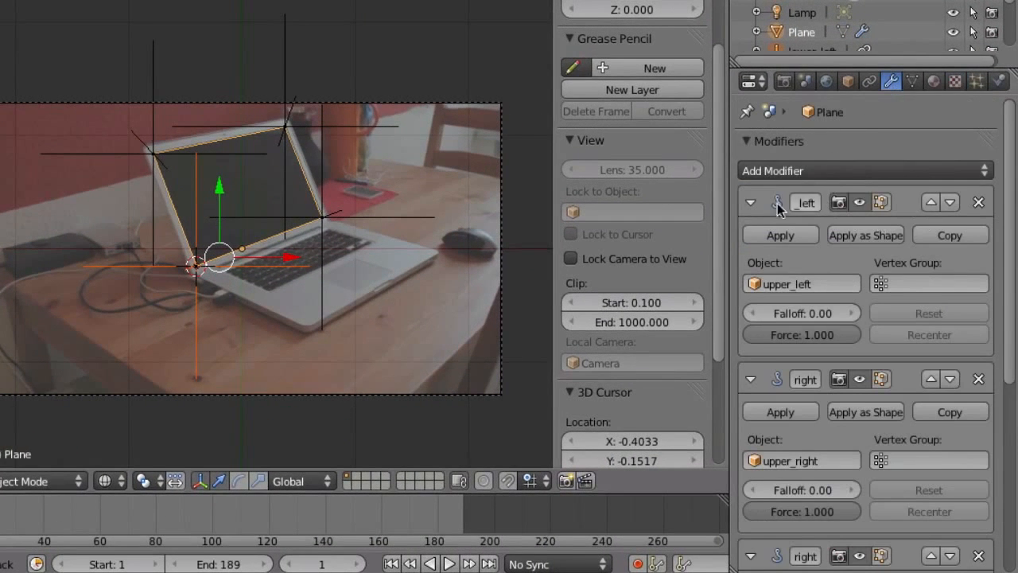
drag(730, 220, 646, 219)
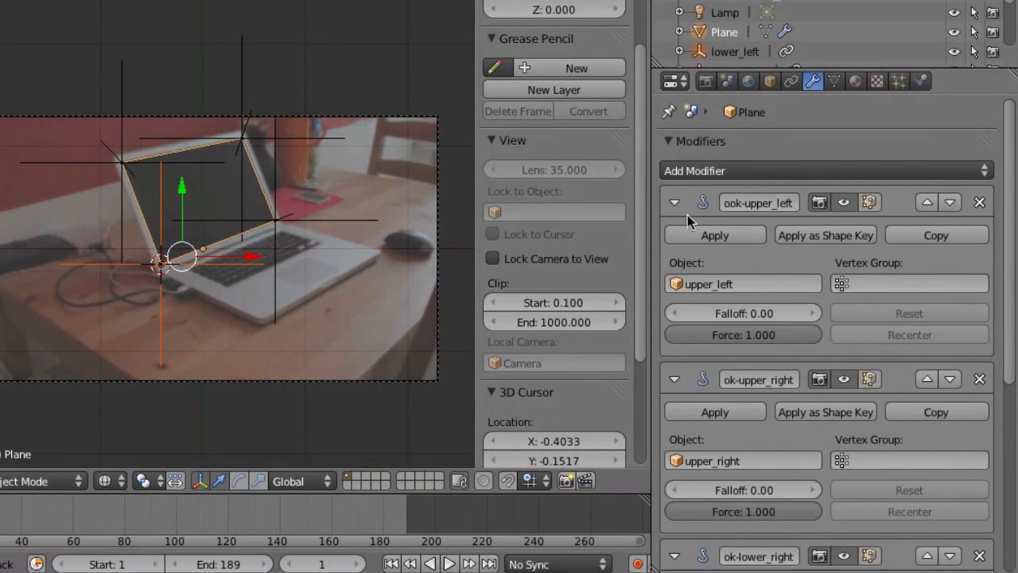
click(677, 203)
click(675, 239)
click(674, 277)
click(674, 314)
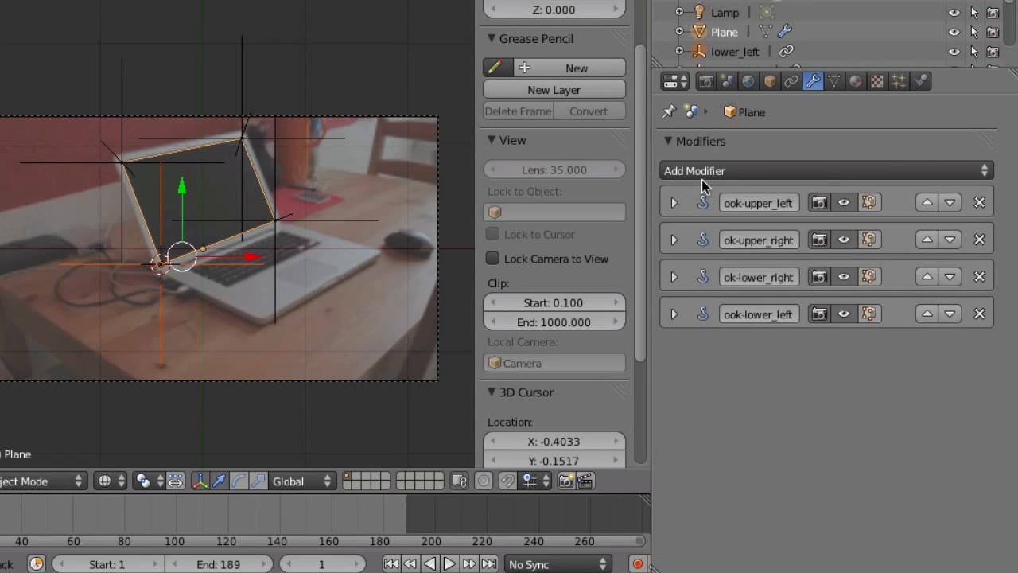
Step: Add a Subdivision Surface modifier to the plane, set to Simple with 4 render subdivisions
click(682, 169)
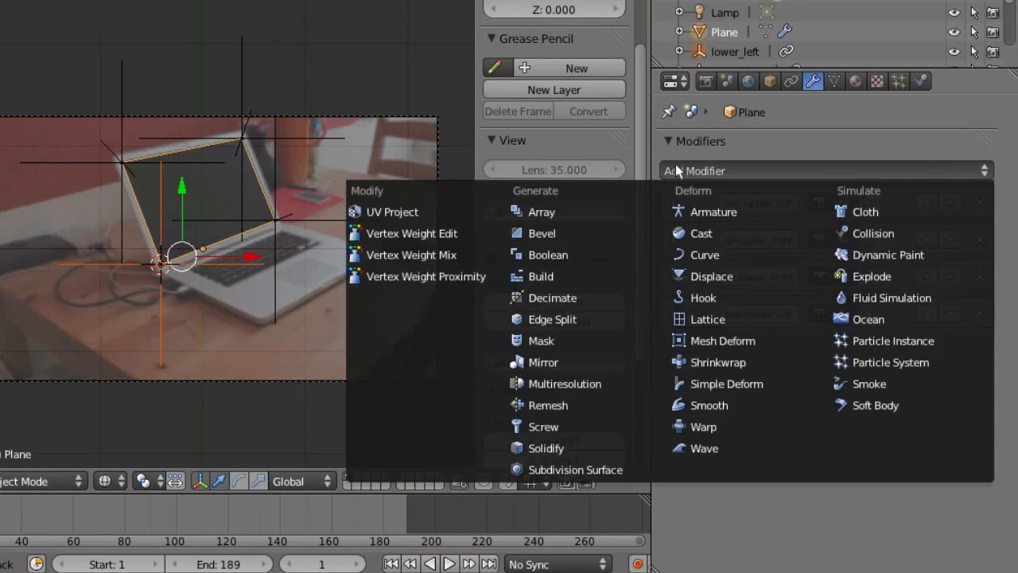
click(615, 470)
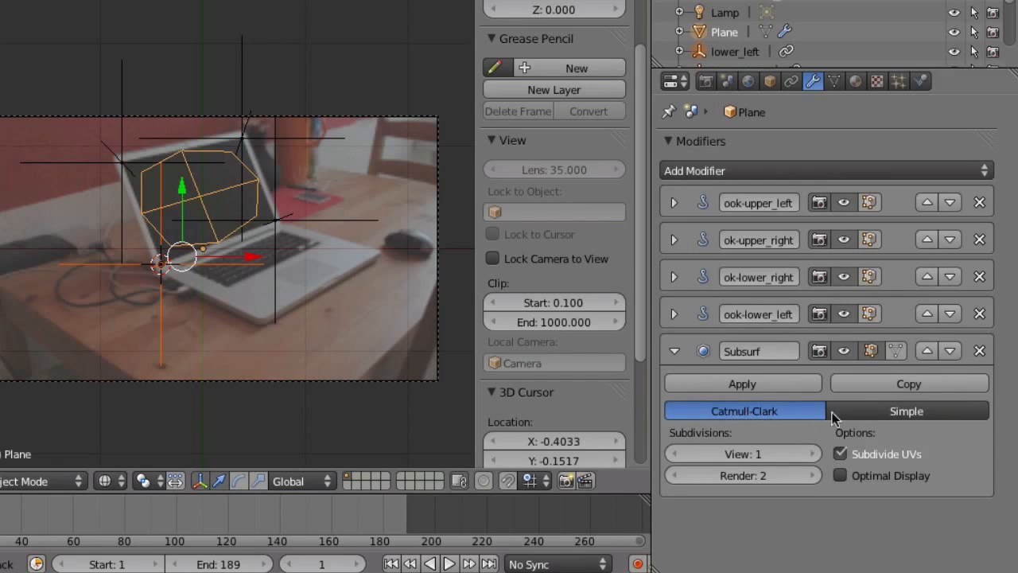
click(930, 412)
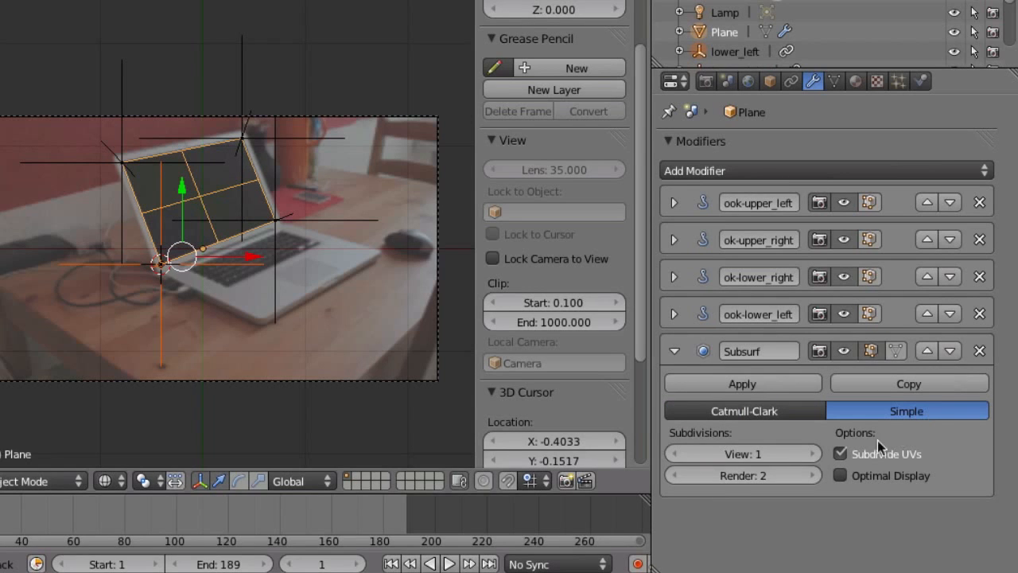
click(813, 475)
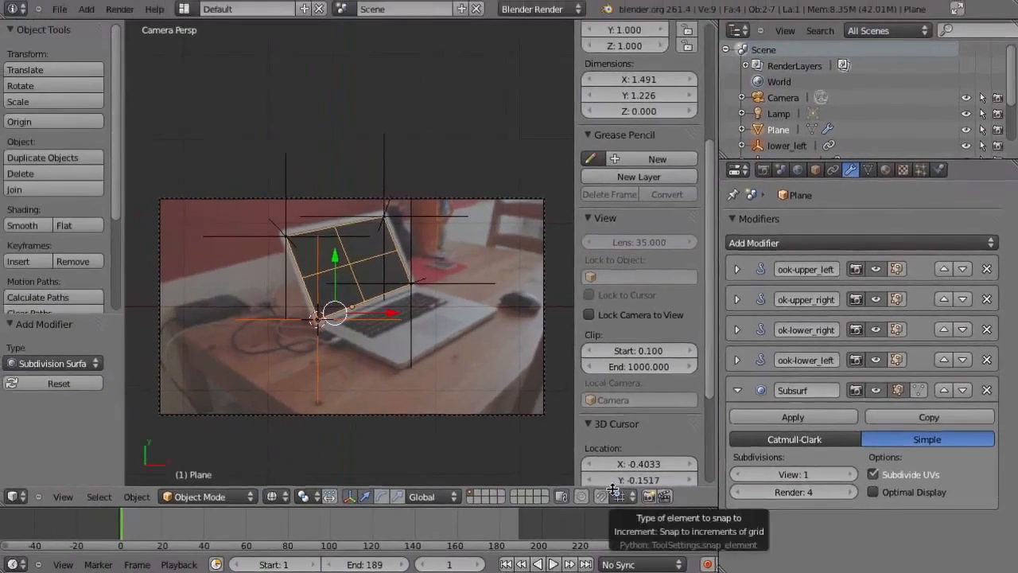
Step: Render the frame to examine how the movie texture sits on the subdivided plane
key(F12)
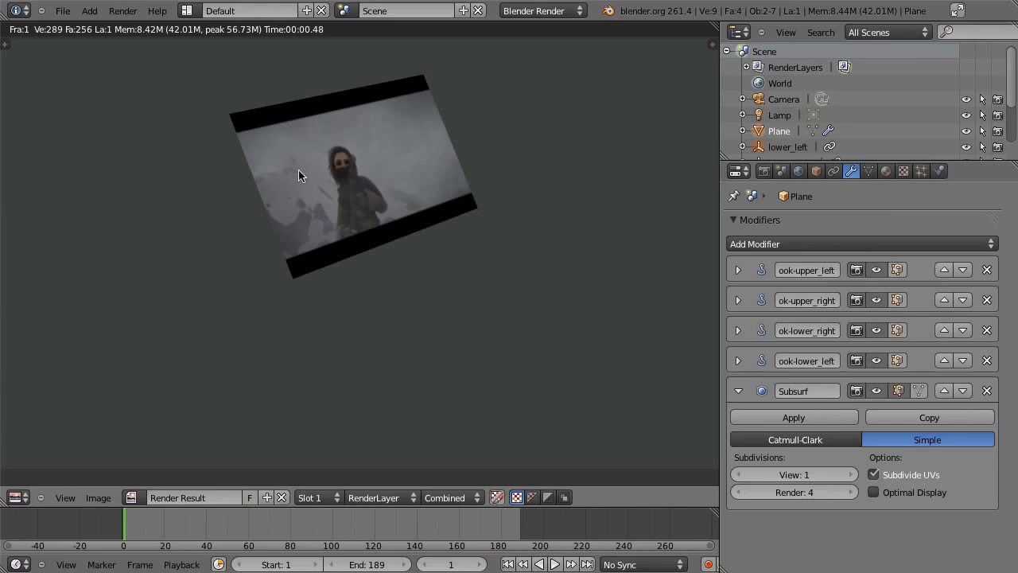
key(Escape)
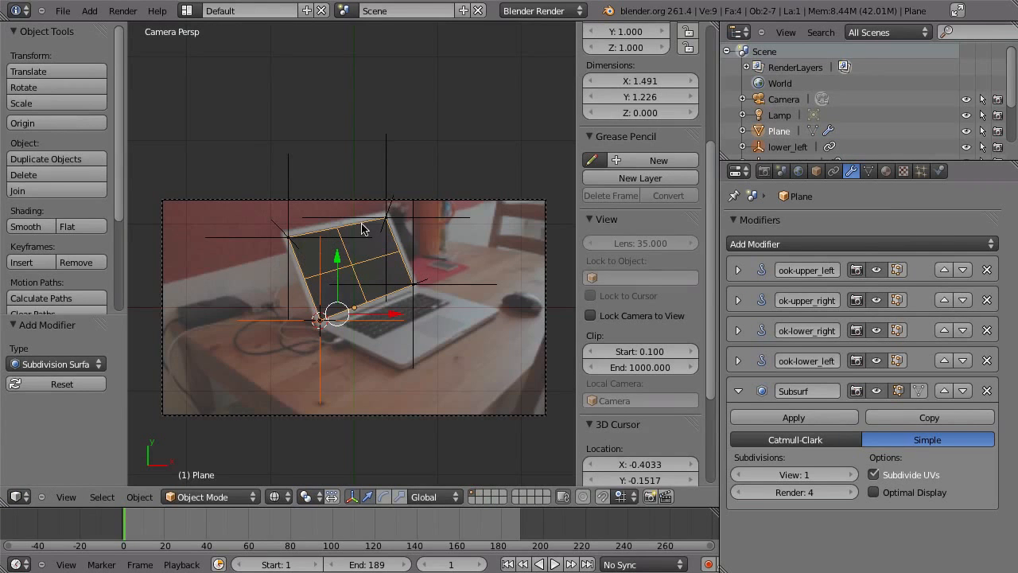
key(F12)
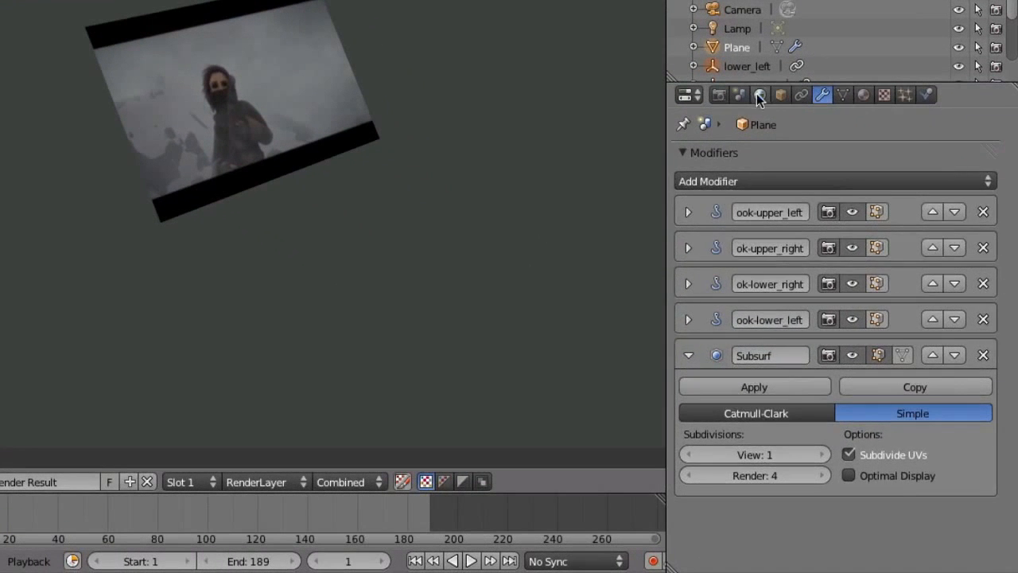
Step: Set the render's Alpha mode to Premultiplied in the Shading settings and render the frame to check the background
click(799, 171)
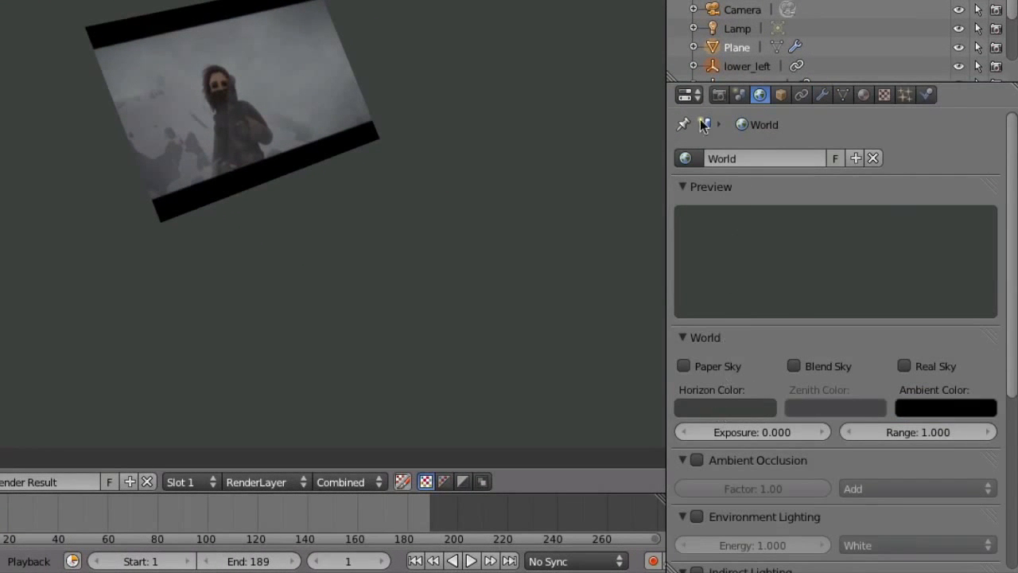
click(718, 95)
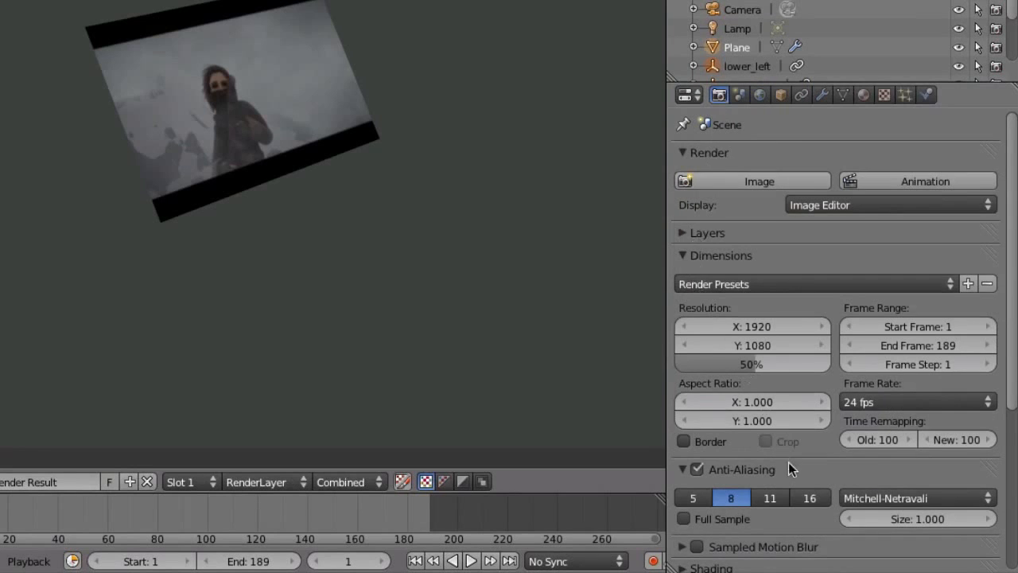
scroll(789, 462, down, 8)
click(682, 322)
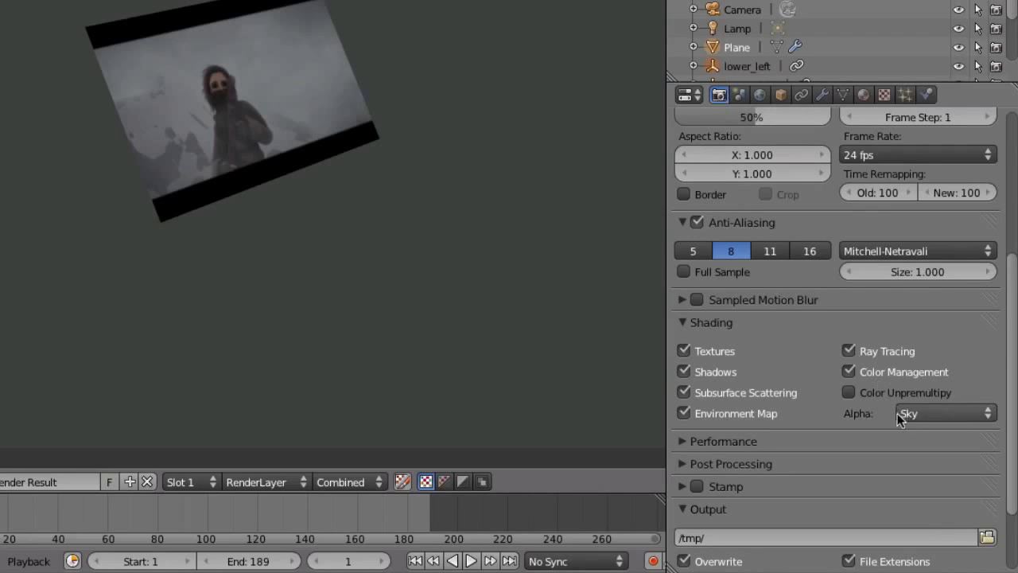
click(925, 416)
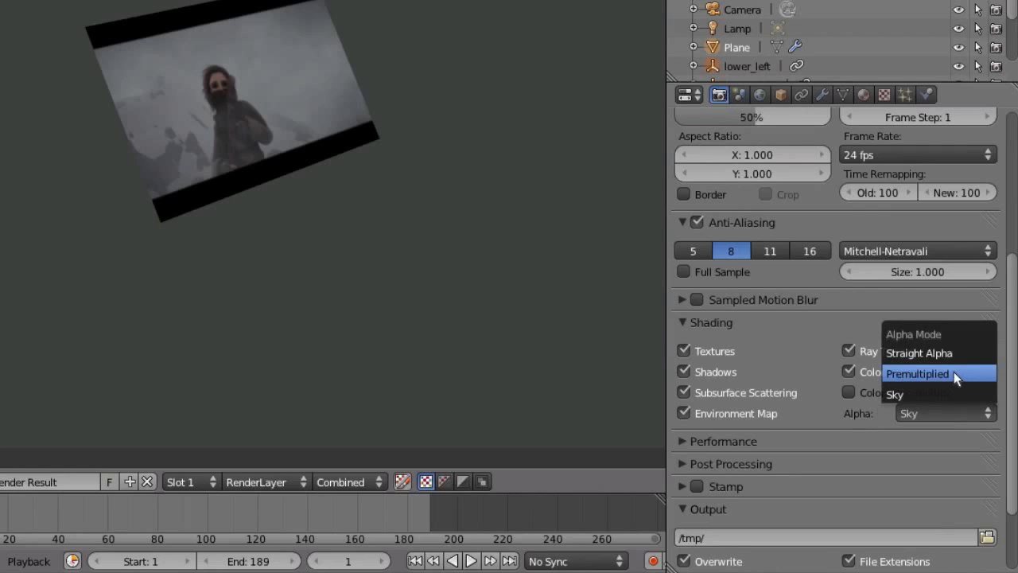
click(953, 371)
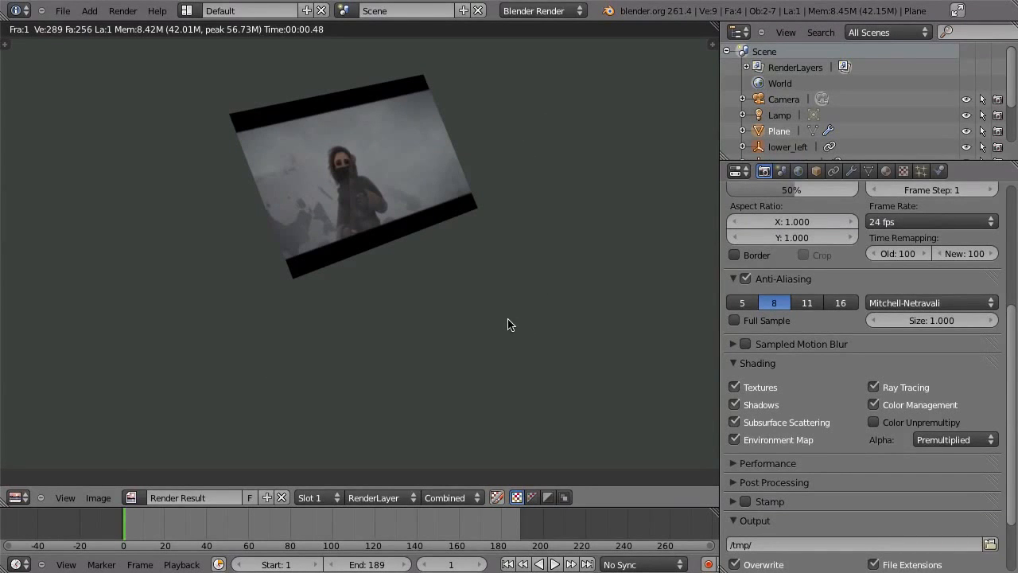
key(F12)
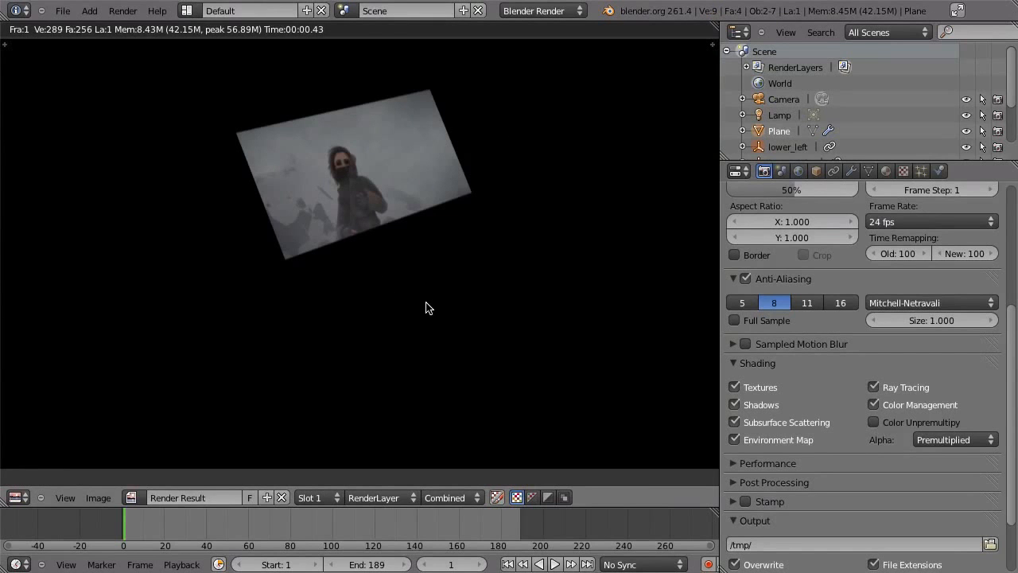
key(Escape)
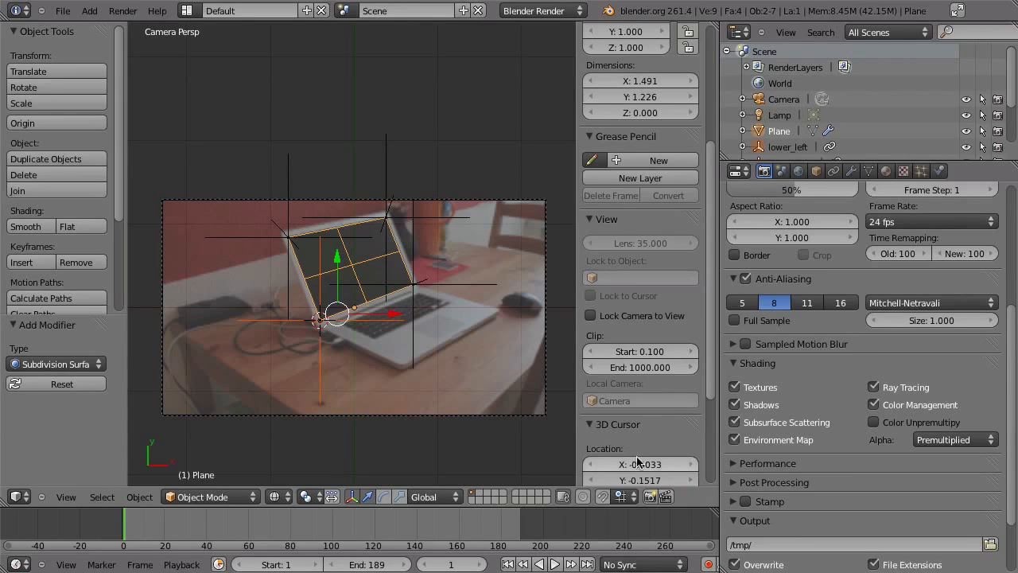
Step: Set the viewport shading to Texture with GLSL display shading and enlarge the 3D view to examine the movie on the plane
click(274, 496)
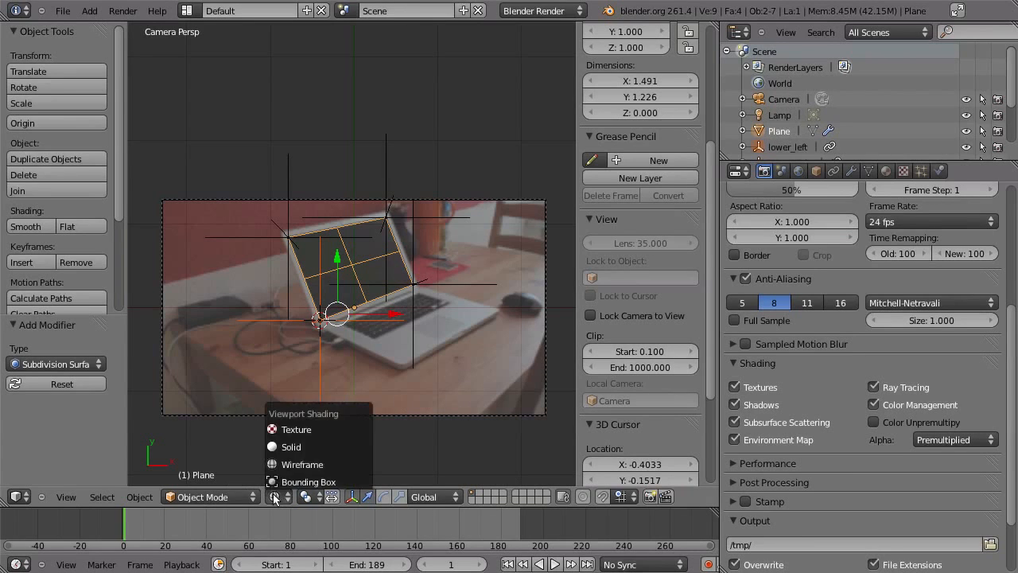
click(271, 429)
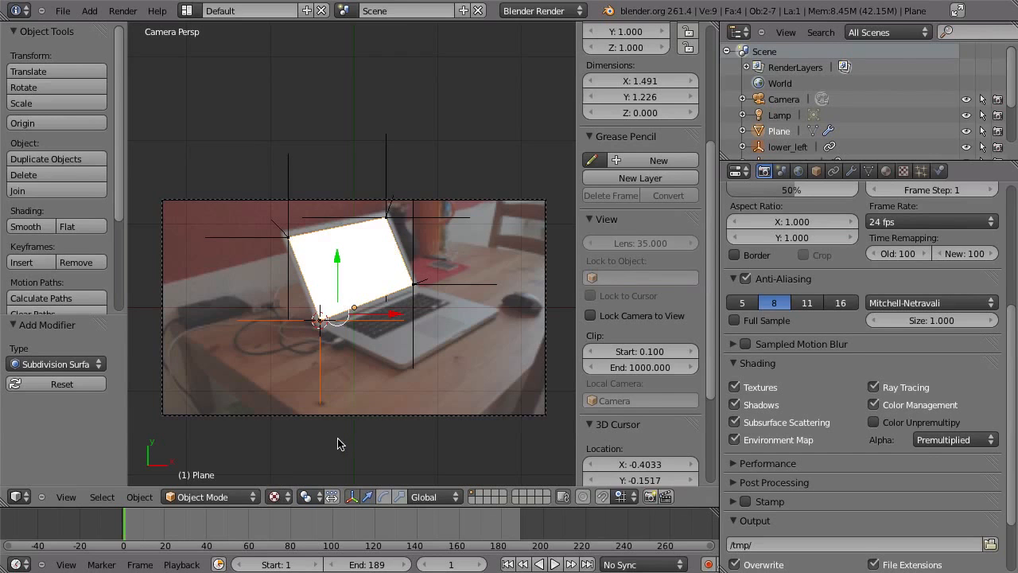
scroll(634, 438, down, 5)
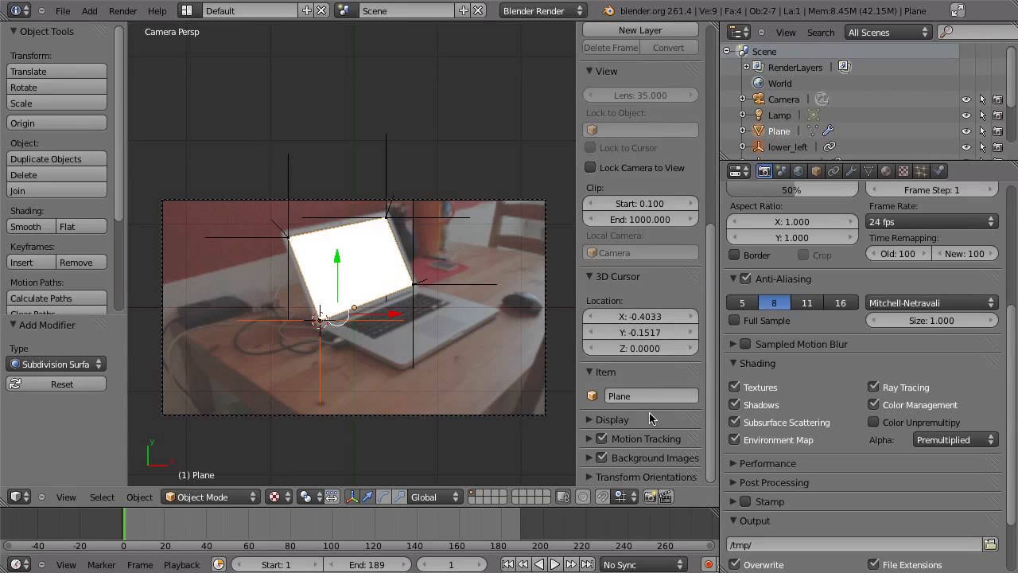
click(590, 421)
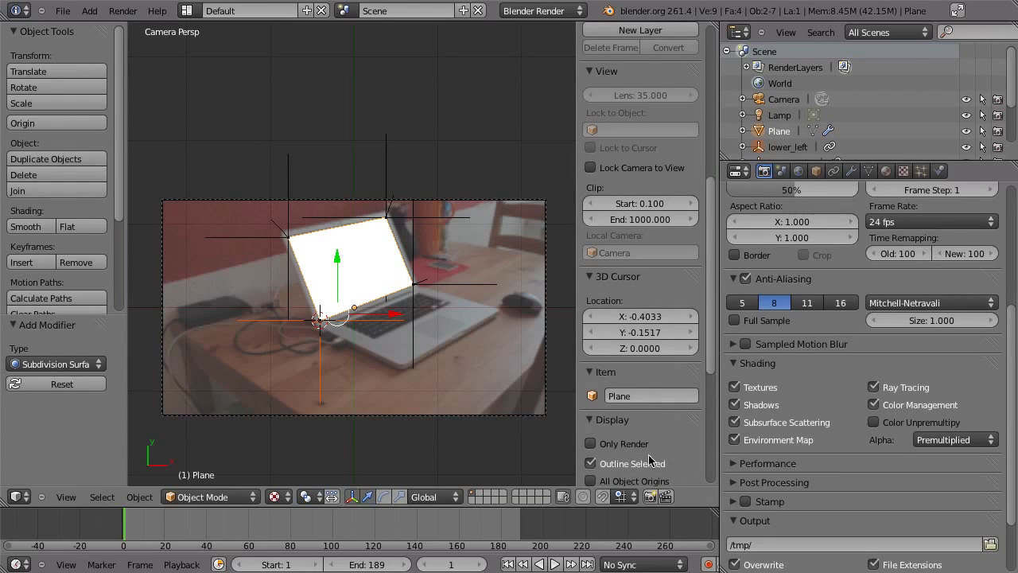
scroll(649, 460, down, 8)
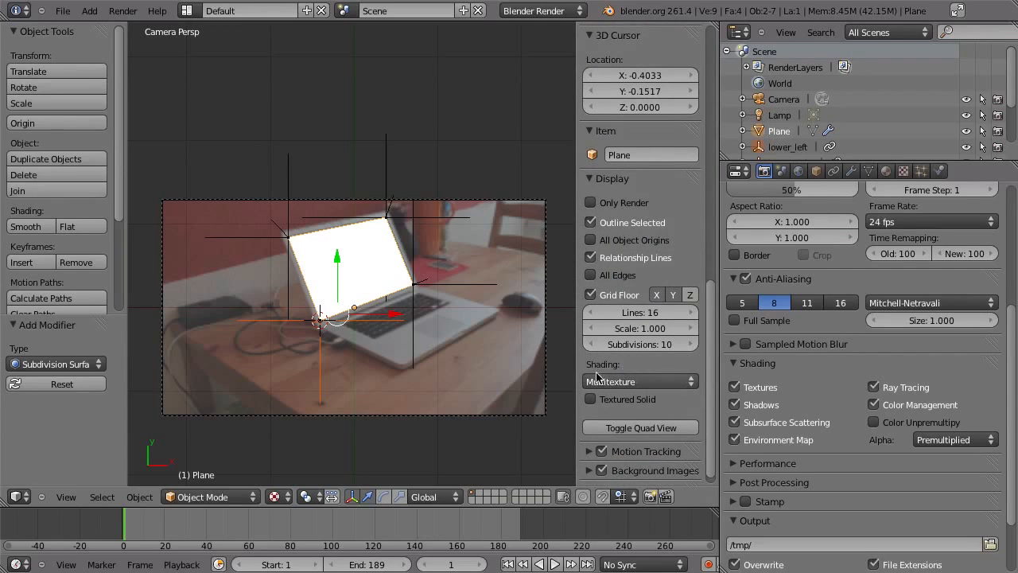
click(651, 381)
click(632, 346)
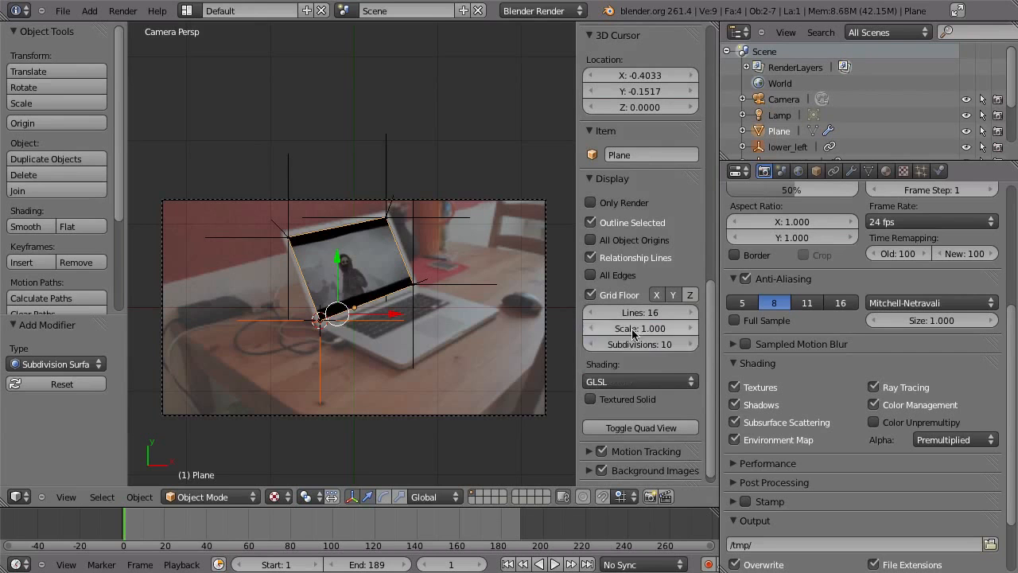
key(ctrl+Up)
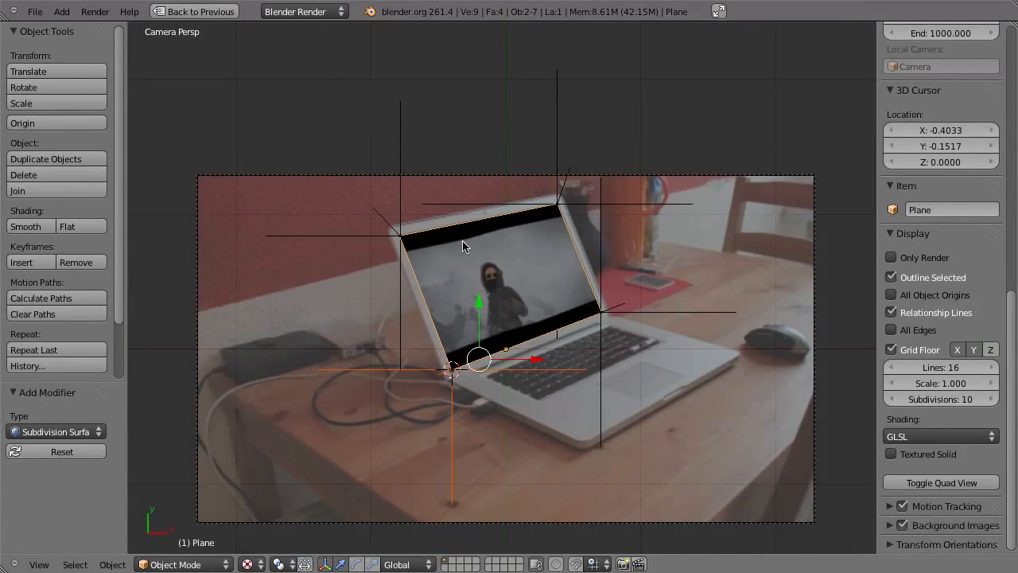
Step: Restore the normal layout and set the plane's Subdivision Surface modifier to 3 view subdivisions
key(ctrl+Up)
click(851, 172)
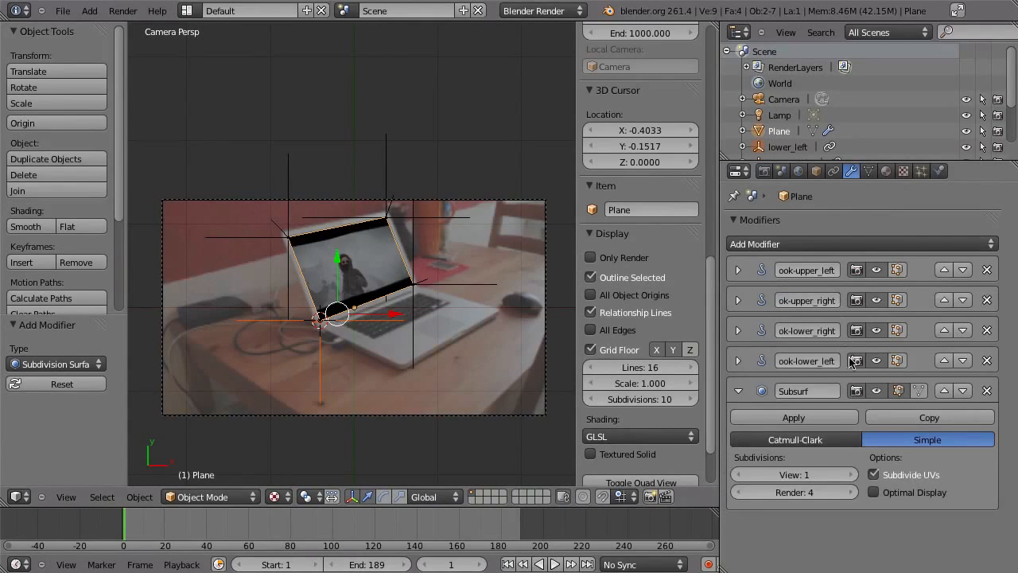
click(849, 475)
click(849, 475)
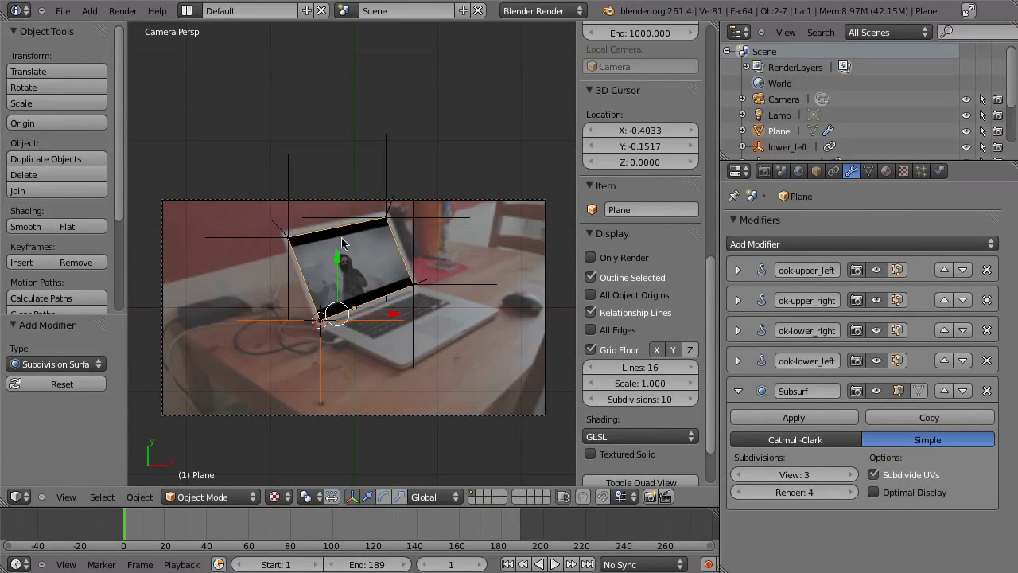
Step: Play back the animation in the enlarged 3D view to check how the textured plane follows the laptop display
key(ctrl+Up)
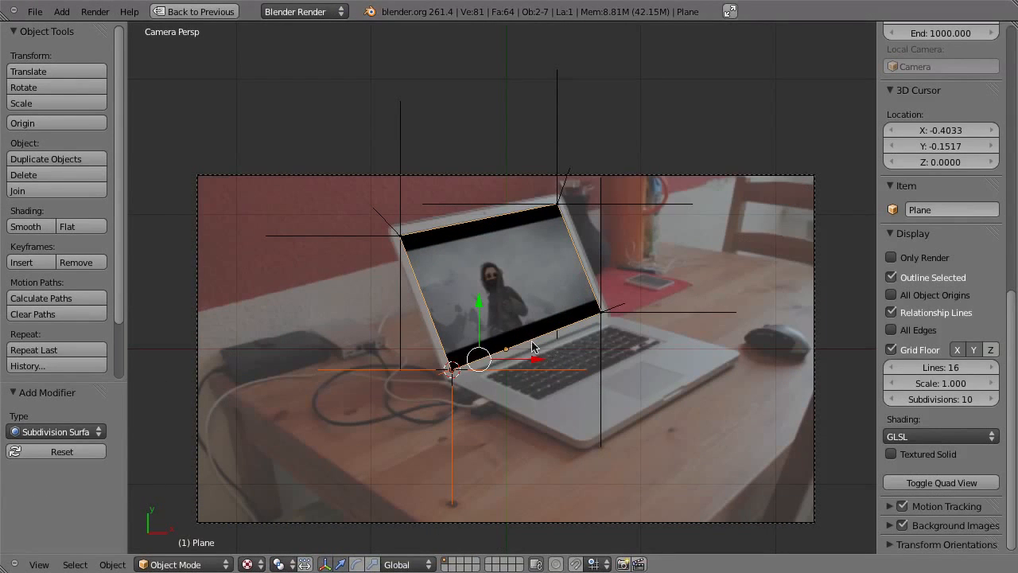
key(alt+a)
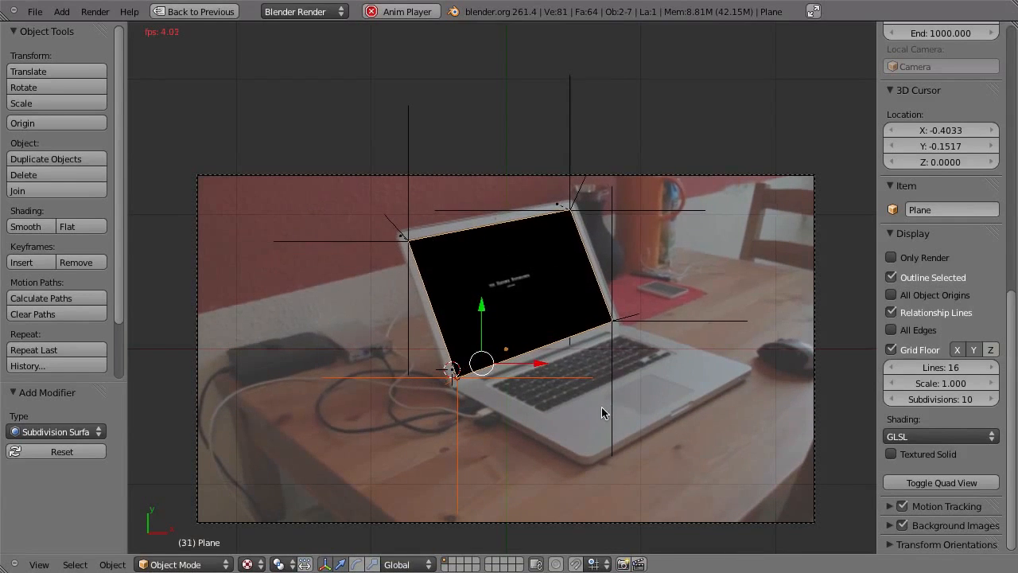
key(Escape)
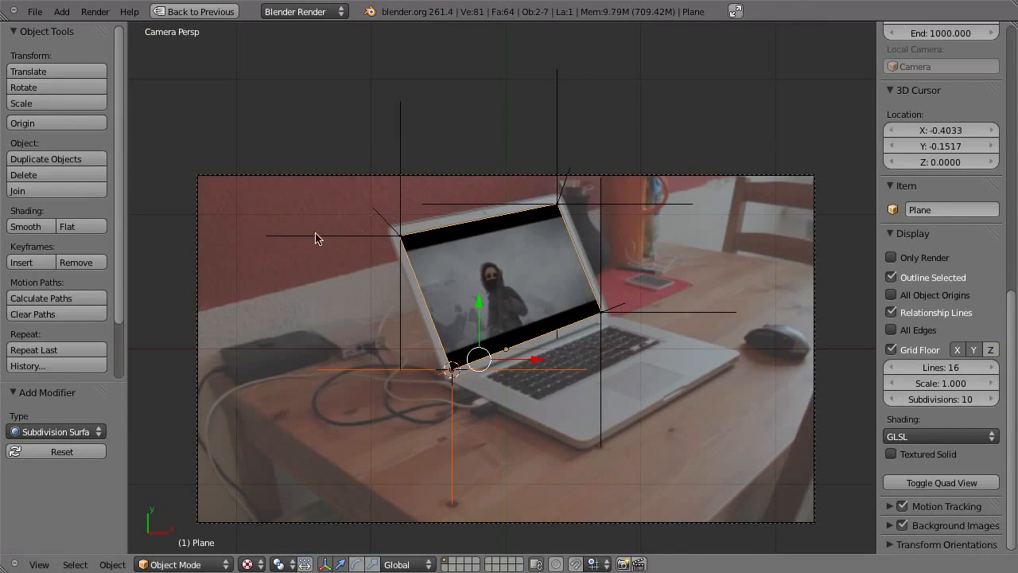
key(ctrl+Up)
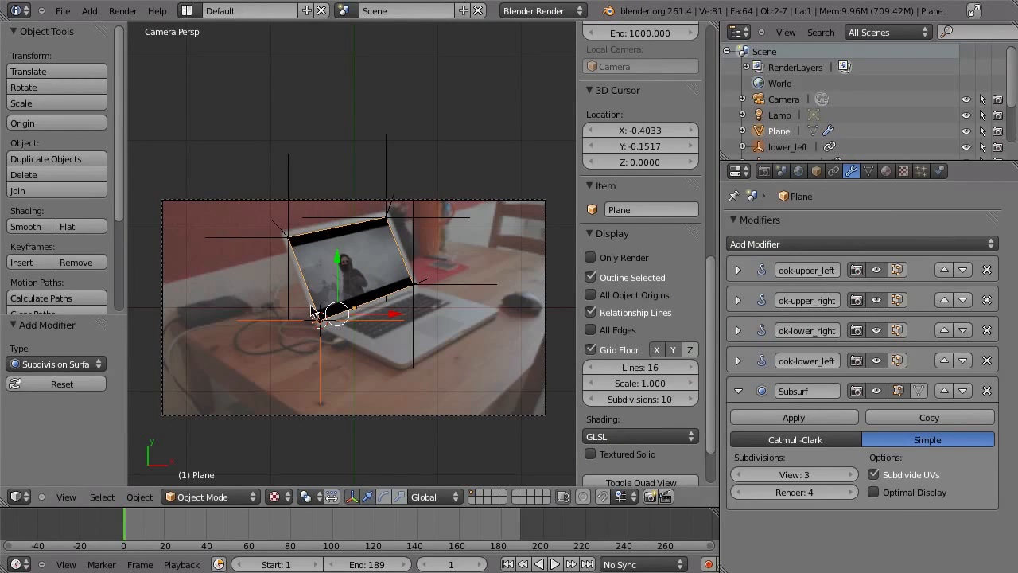
Step: Switch to the Compositing screen layout and enable Use Nodes and Backdrop for the compositor
key(ctrl+Left)
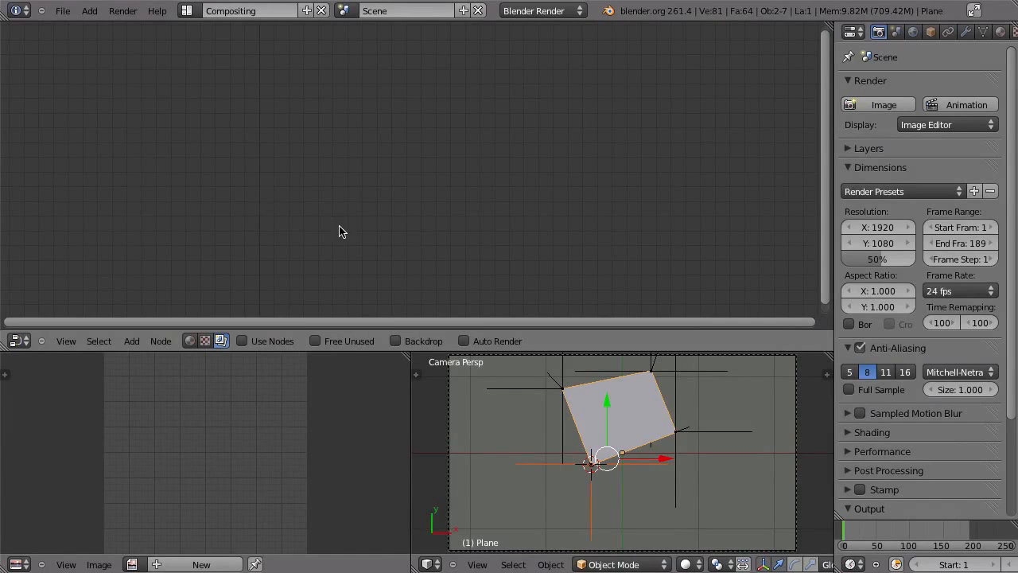
click(243, 340)
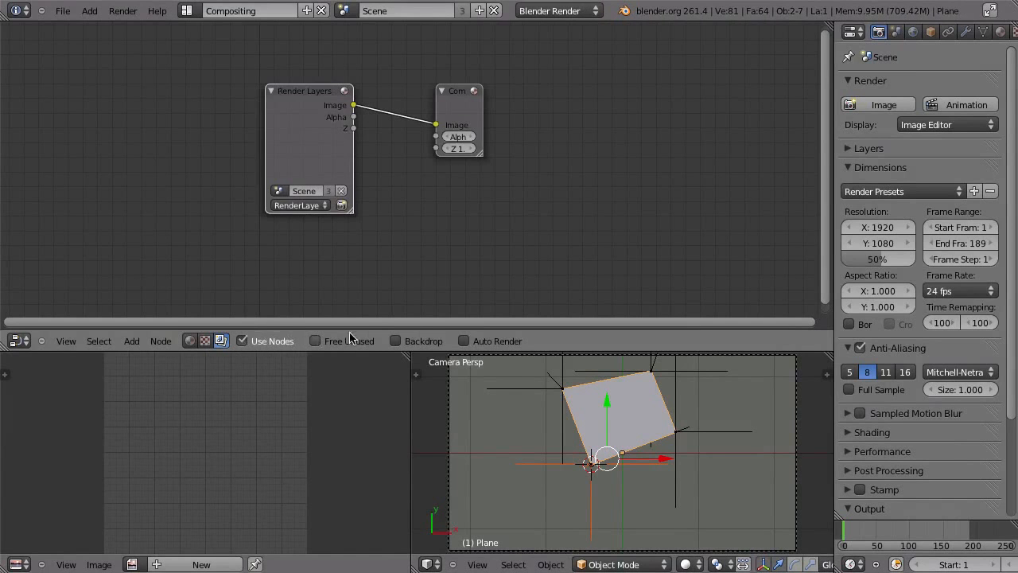
click(396, 339)
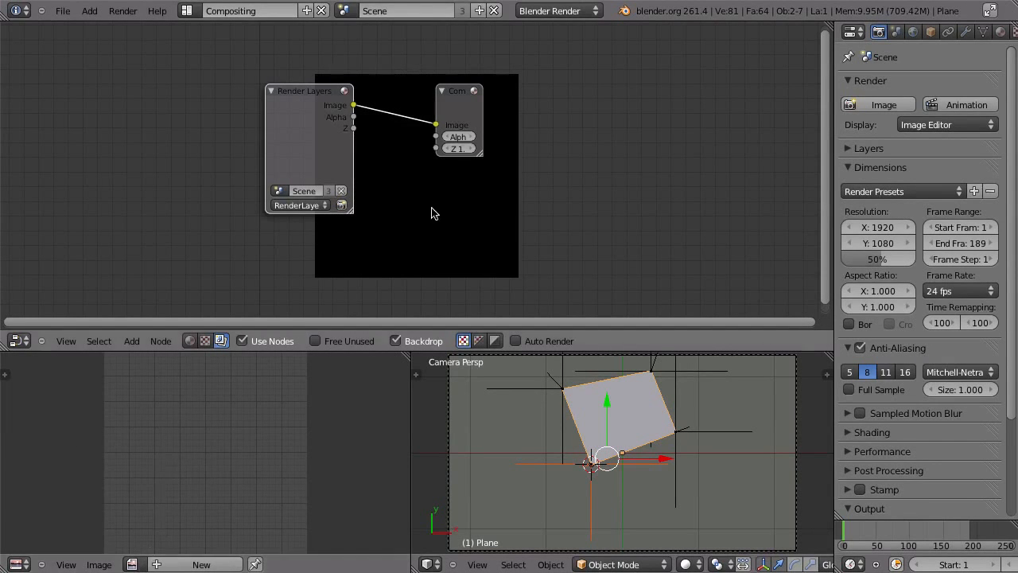
Step: Add a Viewer node to the compositor and show the Viewer Node image in the image editor
key(shift+a)
mouse_move(398, 212)
click(500, 230)
click(499, 229)
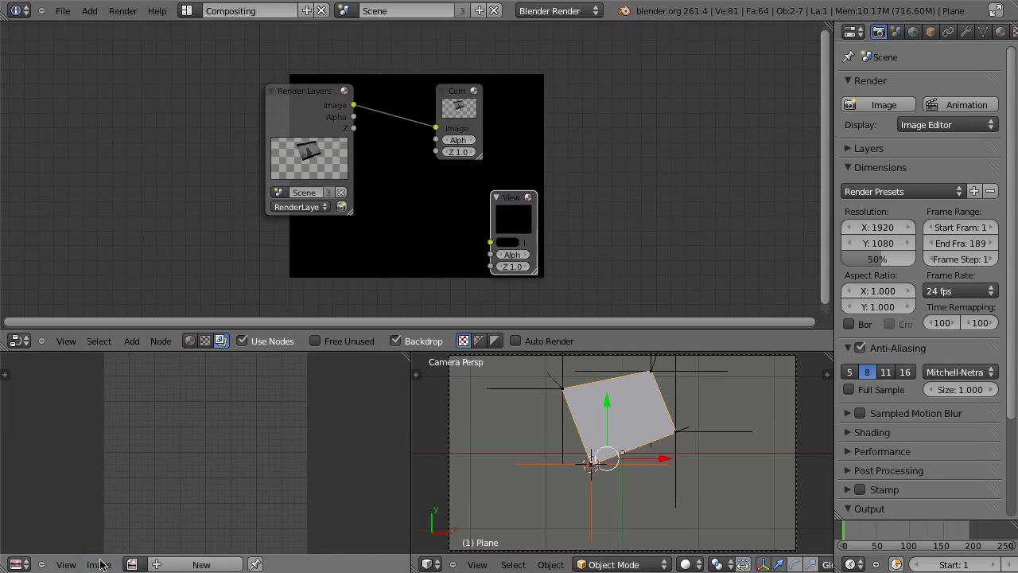
click(132, 564)
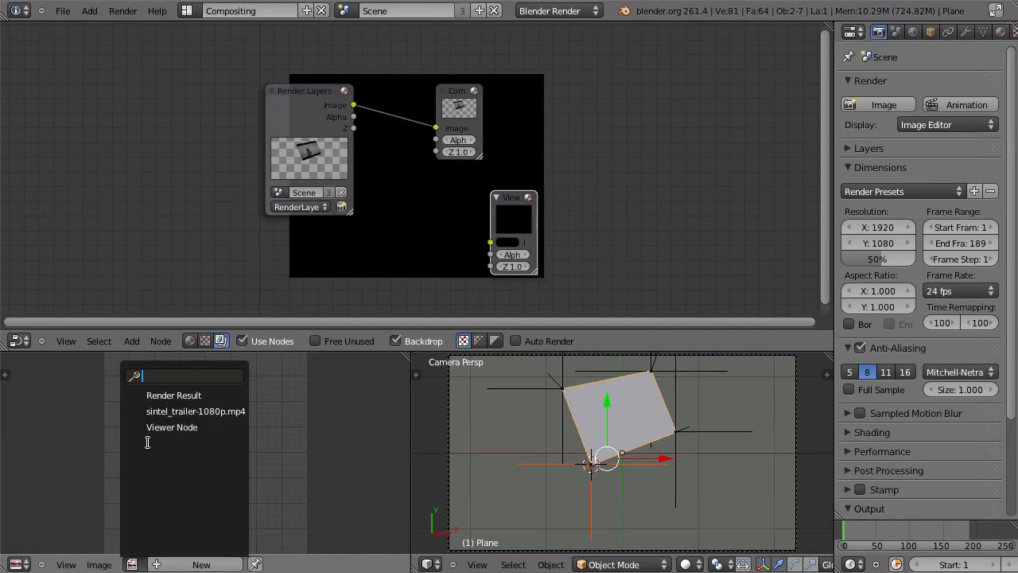
click(195, 427)
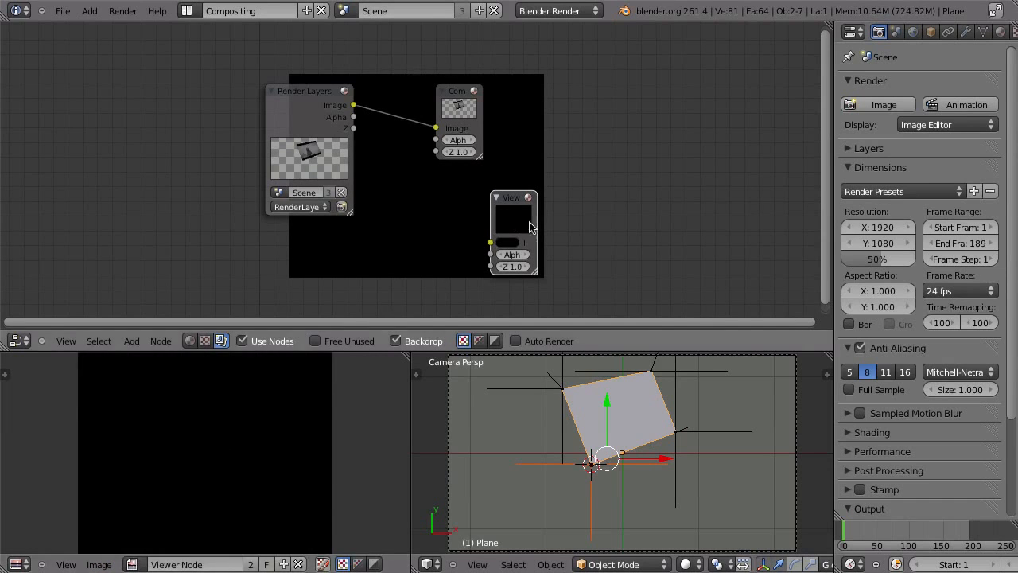
Step: Move the Viewer node clear of the Composite node with the backdrop off, and link the Render Layers image to it
key(g)
click(363, 292)
click(395, 340)
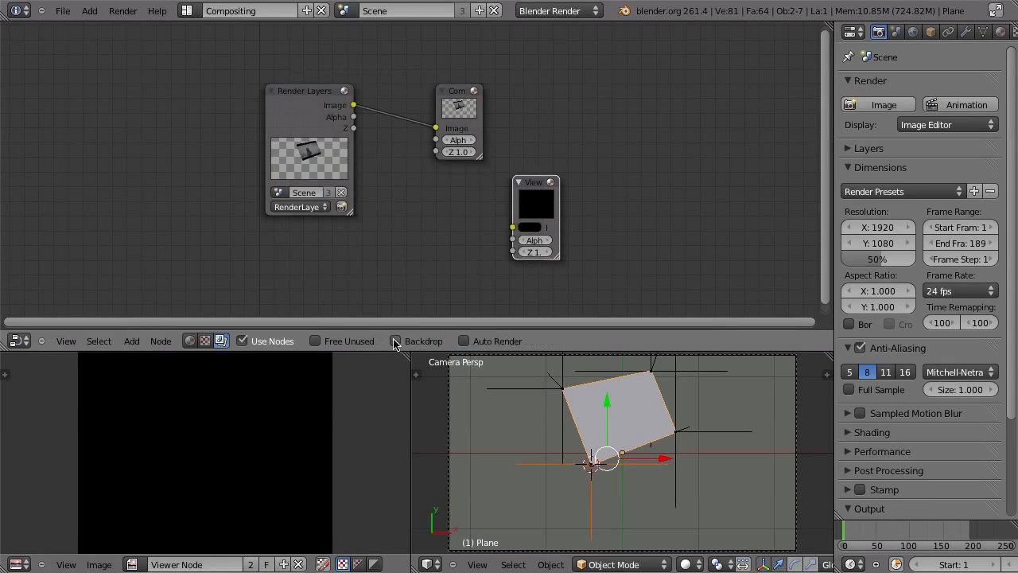
drag(357, 105, 517, 221)
drag(353, 105, 513, 219)
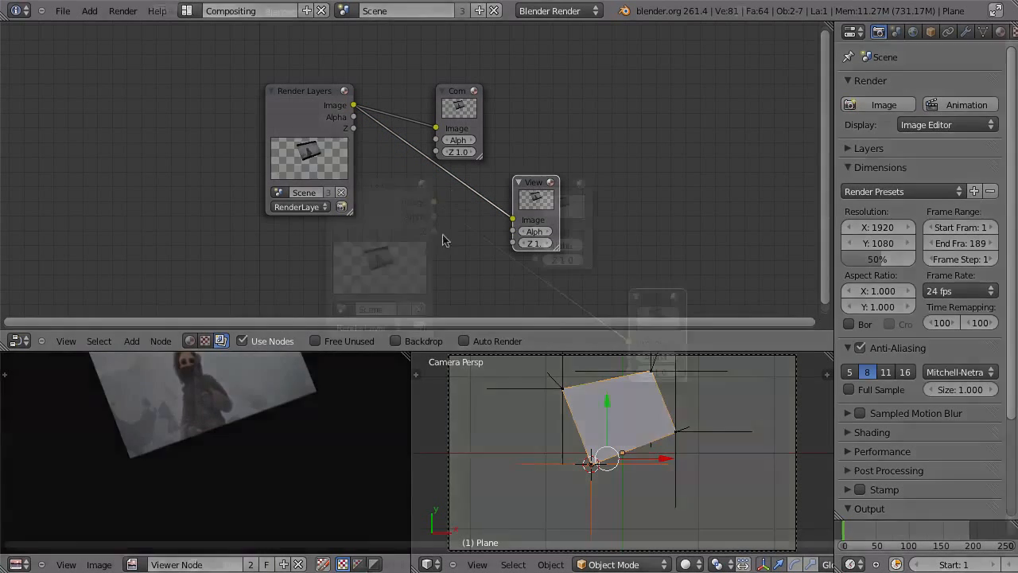
Step: Maximize the node editor with Backdrop enabled and move the Render Layers node away from the other nodes
key(ctrl+Up)
click(371, 564)
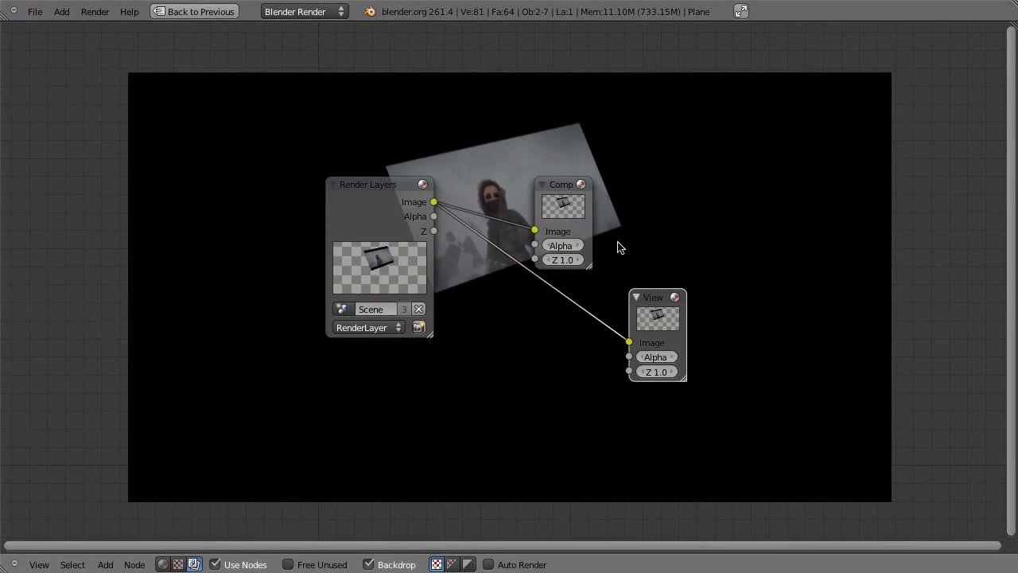
drag(391, 216, 201, 267)
Step: Add a Movie Clip input node, assign the tracked laptop clip to it, and place it above the Render Layers node
key(shift+a)
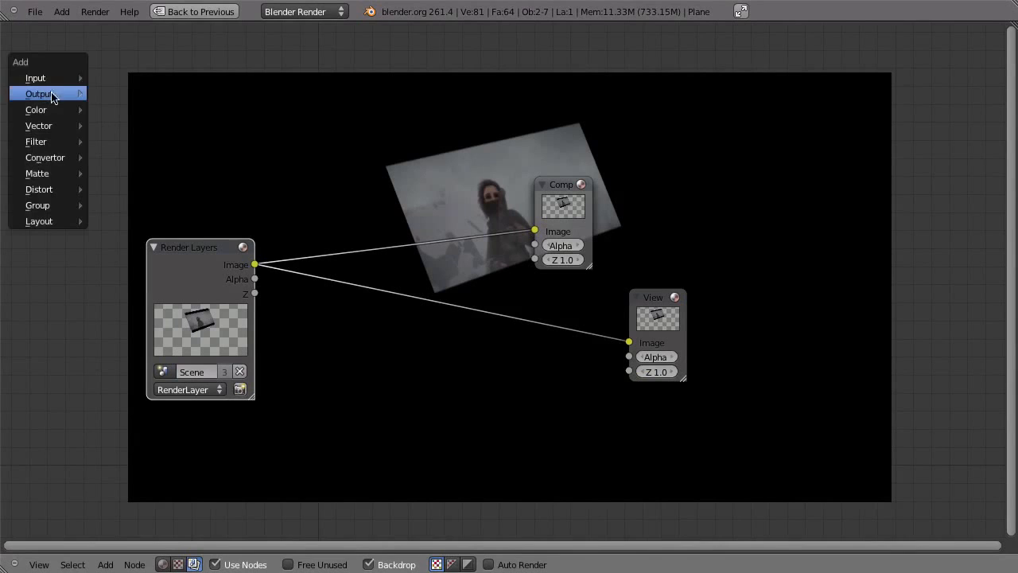
mouse_move(66, 79)
click(123, 173)
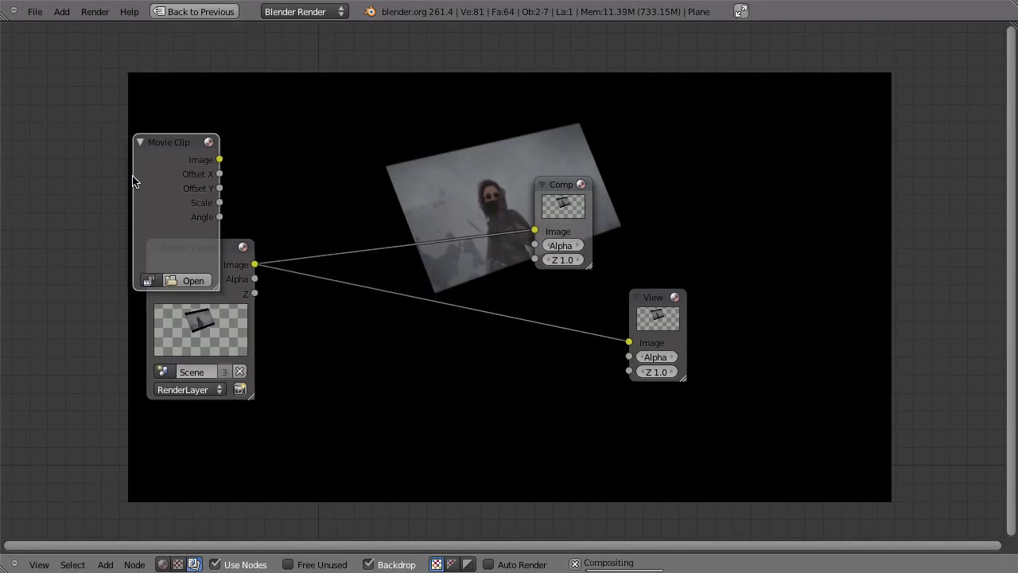
click(148, 280)
click(170, 303)
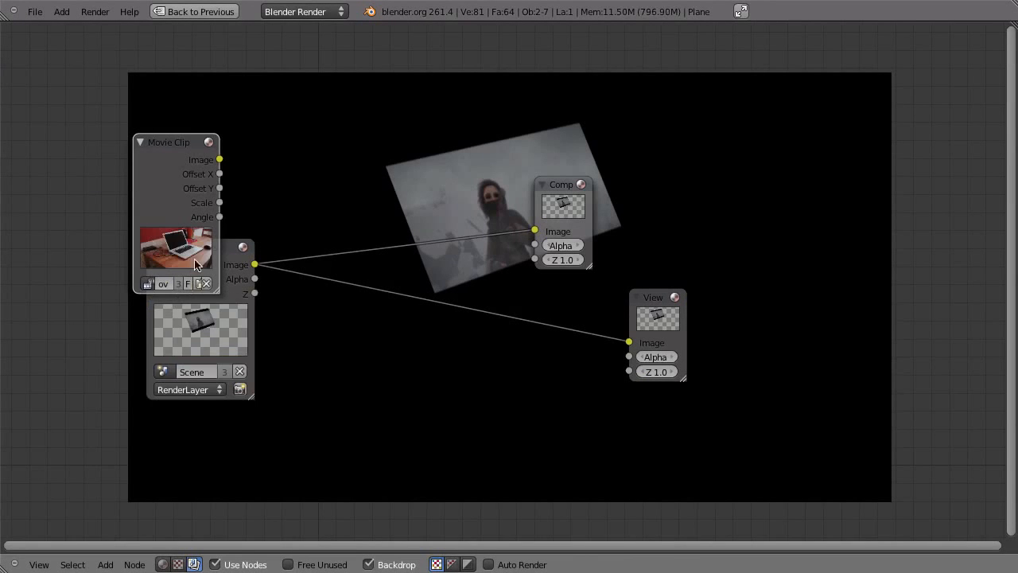
drag(144, 185, 54, 101)
Step: Add a Scale node set to Render Size, feed it the Movie Clip image, and preview its output through the Viewer node
key(shift+a)
mouse_move(239, 118)
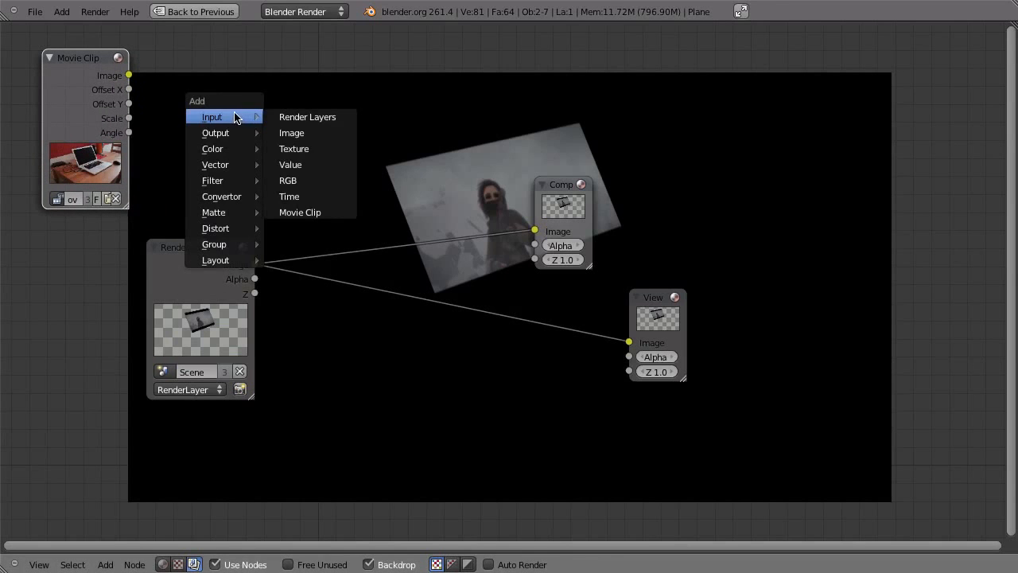
mouse_move(239, 228)
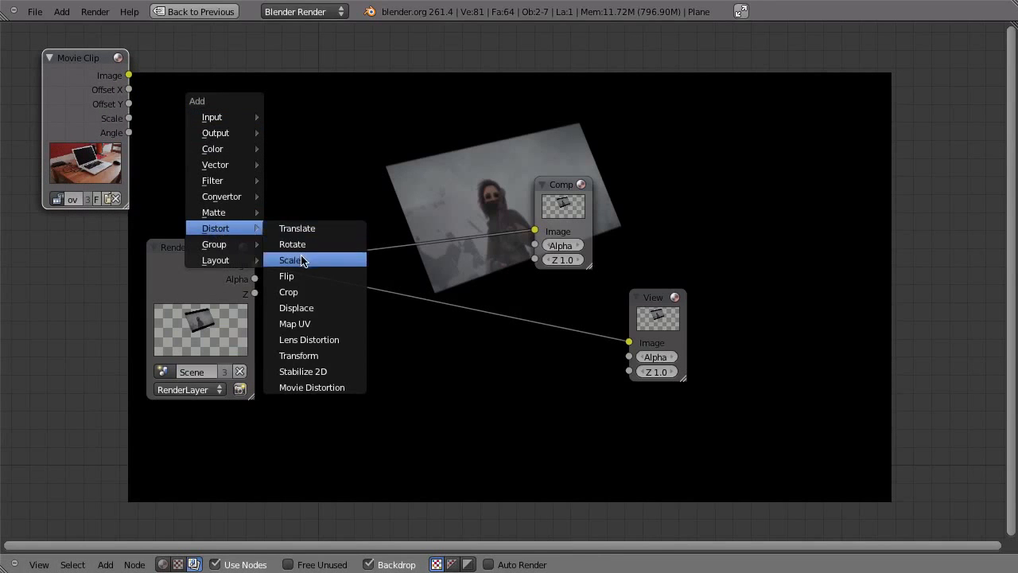
click(304, 257)
click(276, 91)
click(285, 118)
click(275, 53)
drag(128, 74, 230, 136)
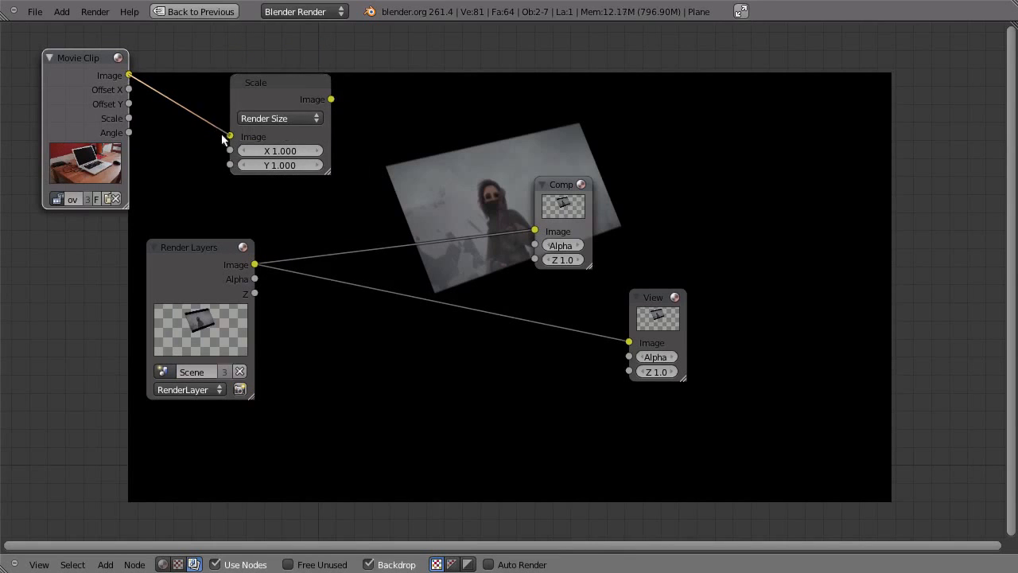
ctrl+shift+click(288, 96)
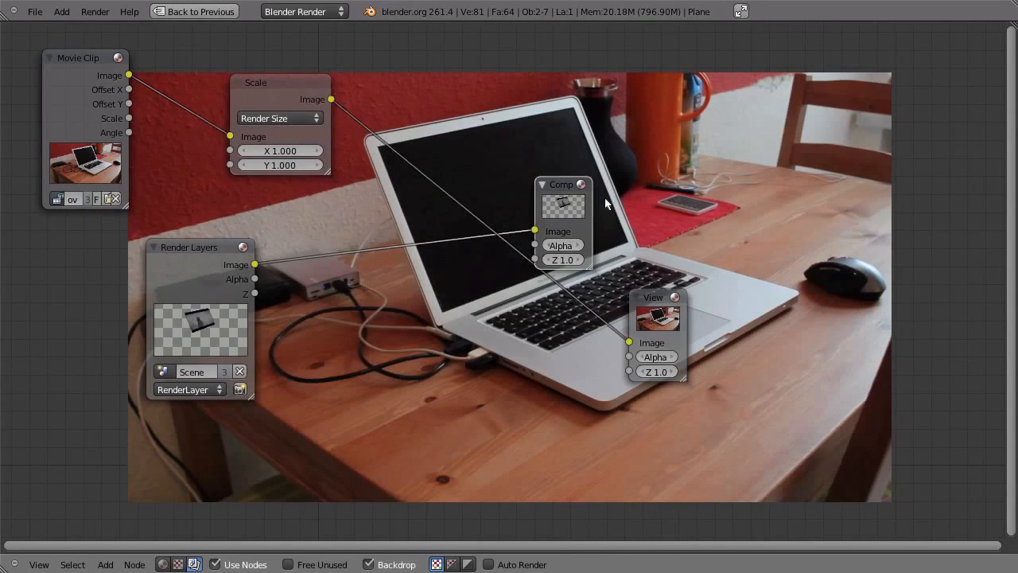
Step: Spread the Composite and Render Layers nodes far apart and cut the link between them
drag(566, 205, 754, 165)
drag(214, 263, 107, 303)
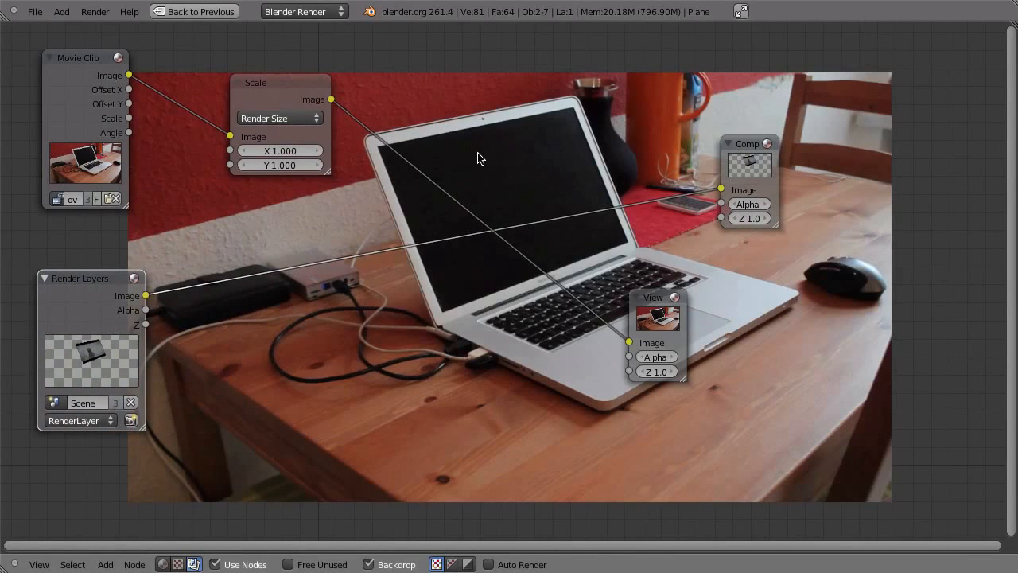
drag(755, 167, 892, 254)
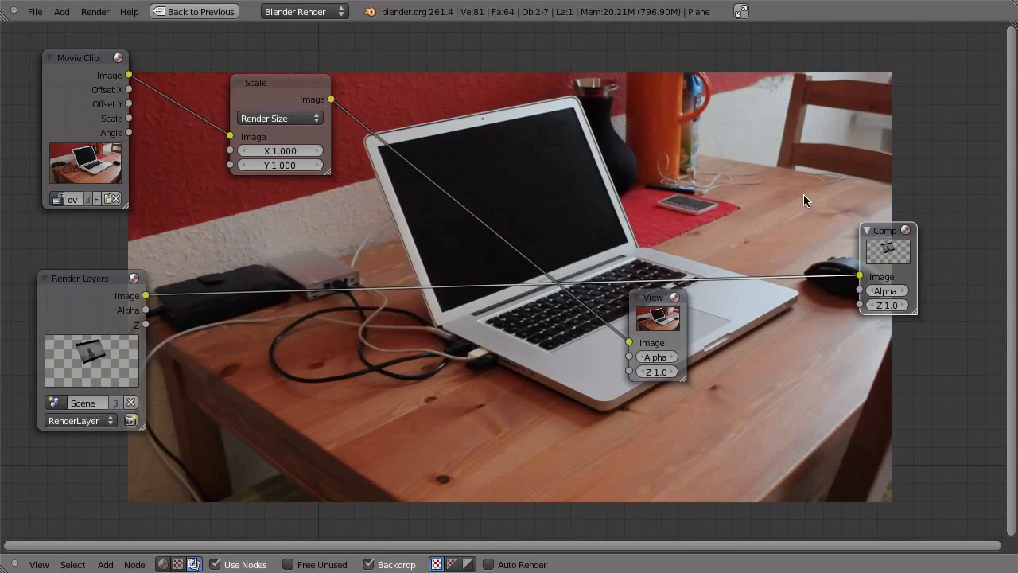
ctrl+drag(798, 259, 808, 375)
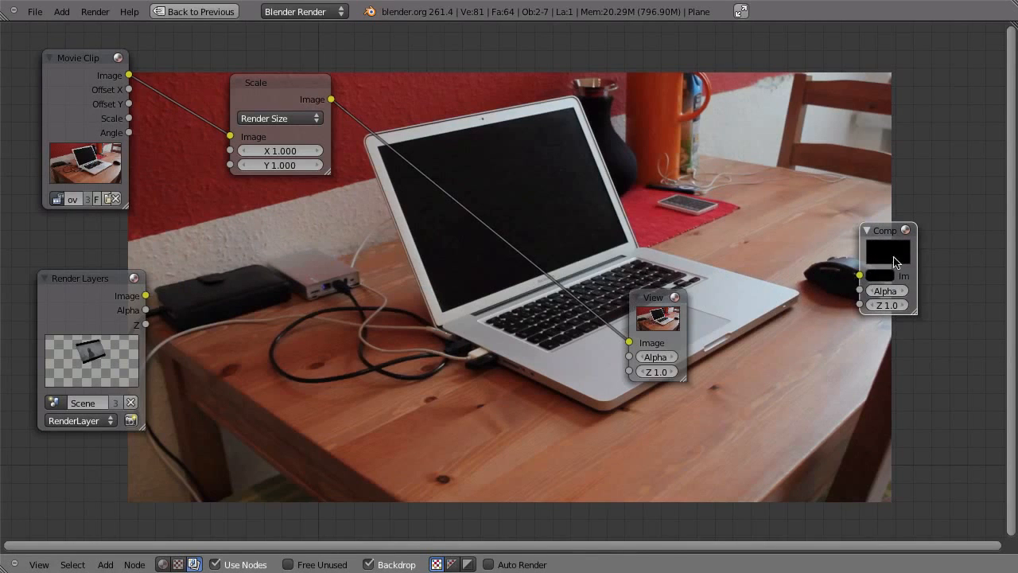
Step: Route the Render Layers image to the Viewer node to preview the rendered plane as the backdrop
click(261, 94)
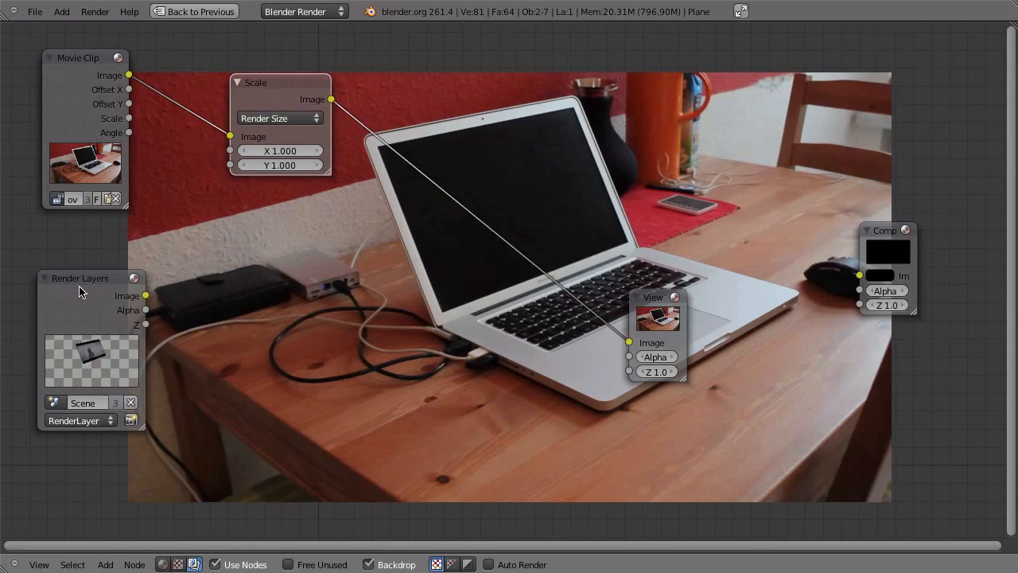
ctrl+shift+click(63, 300)
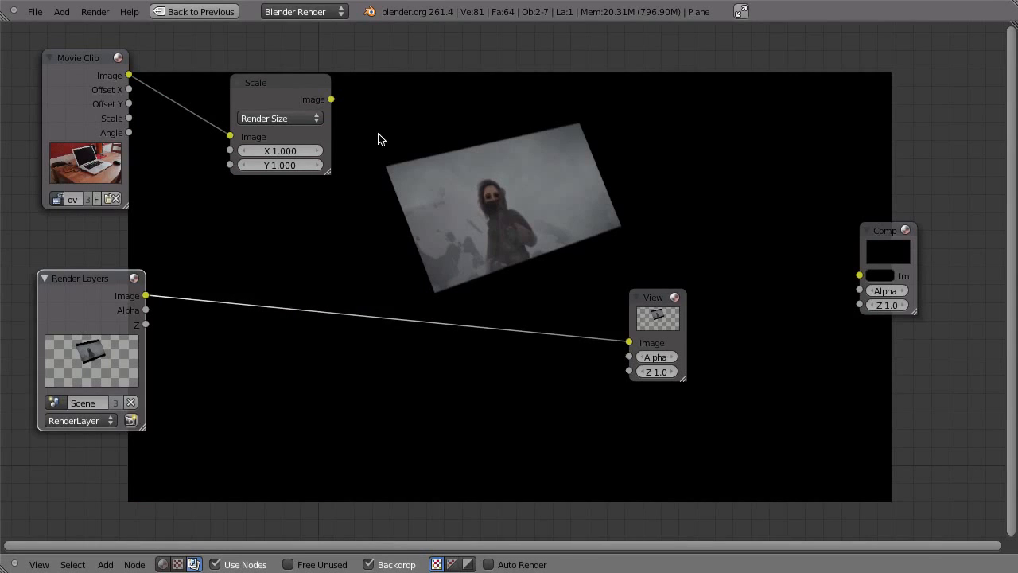
Step: Add an AlphaOver node and place it between the Scale and Composite nodes
key(shift+a)
mouse_move(358, 74)
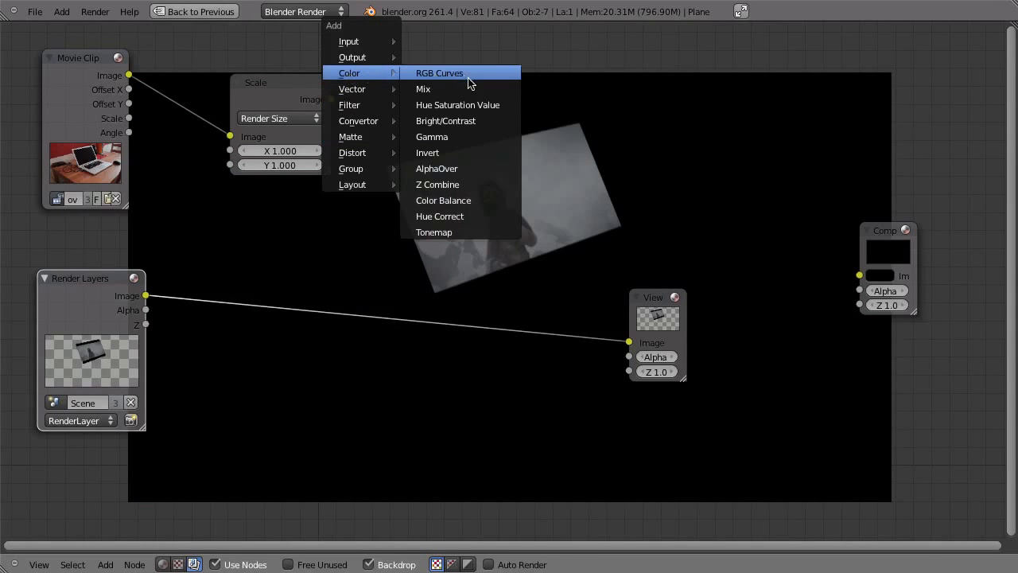
click(439, 170)
click(515, 128)
drag(553, 223, 582, 183)
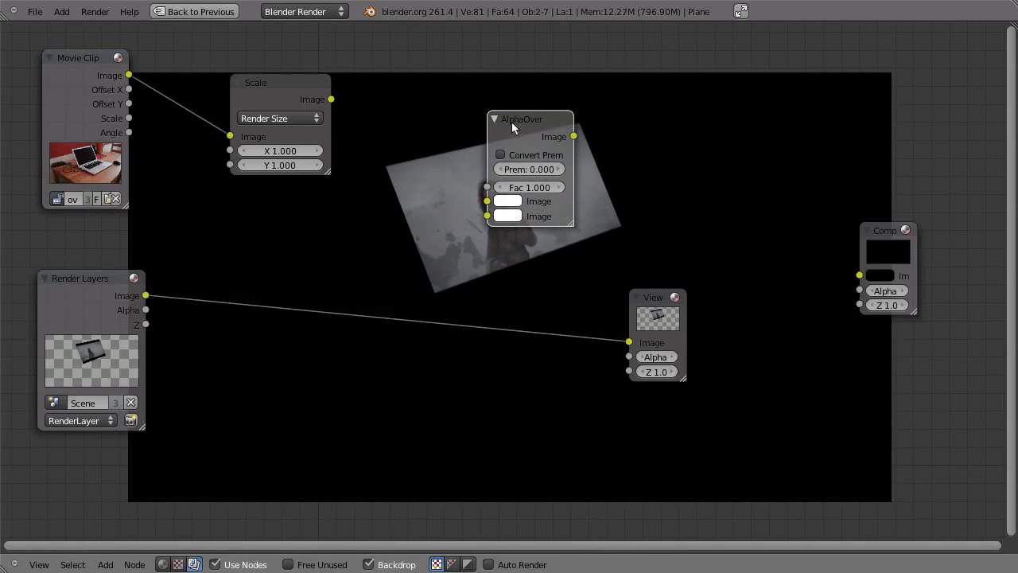
drag(511, 122, 536, 103)
Step: Feed the Scale image into AlphaOver's first Image input and the Render Layers image into its second, and preview the composite in the Viewer
click(326, 100)
drag(356, 107, 170, 250)
drag(88, 290, 62, 305)
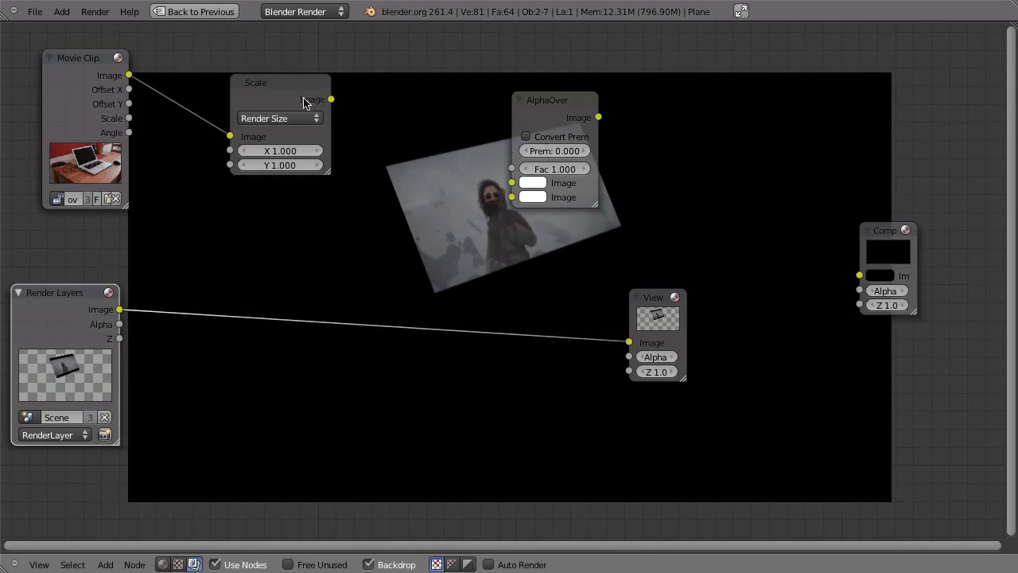
drag(331, 99, 524, 189)
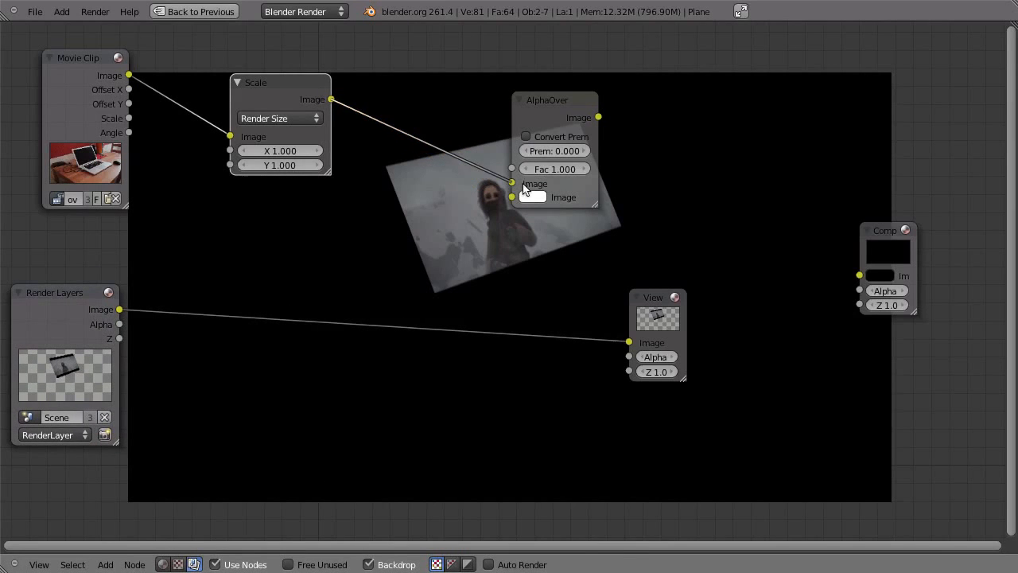
drag(120, 310, 512, 197)
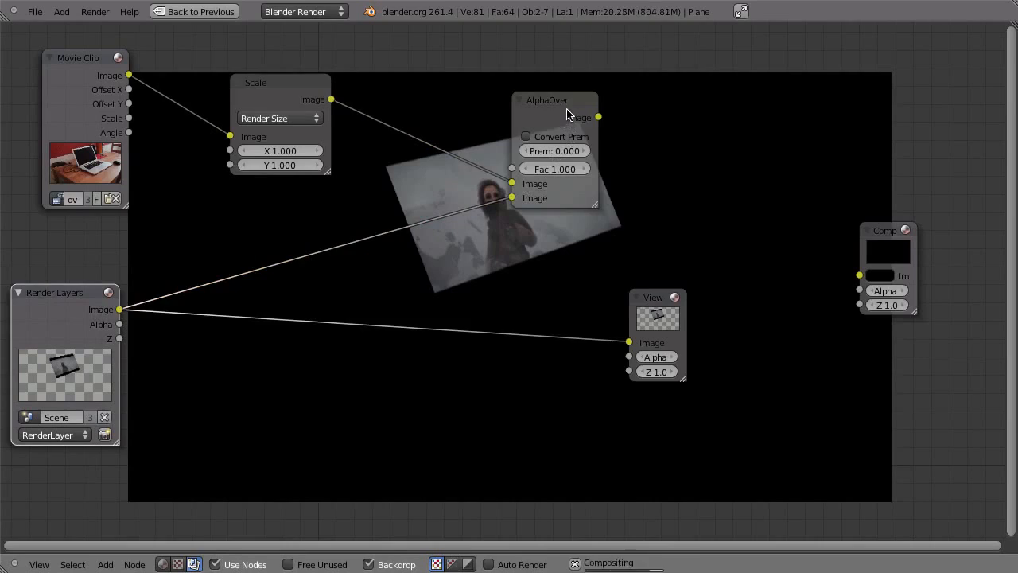
middle_drag(561, 261, 421, 362)
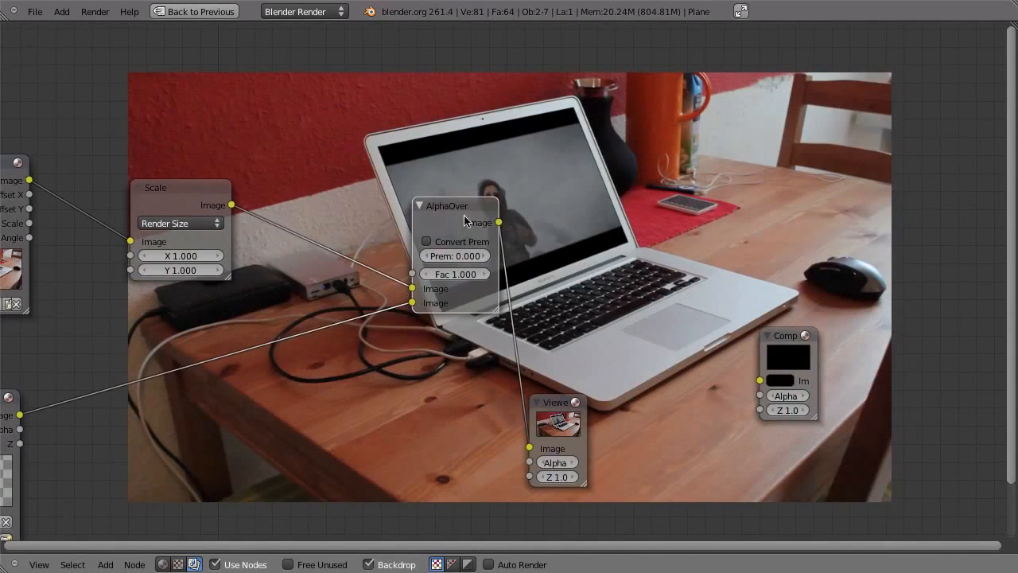
Step: Hide the video plane in the camera view, go to frame 90, and render that frame
key(ctrl+Up)
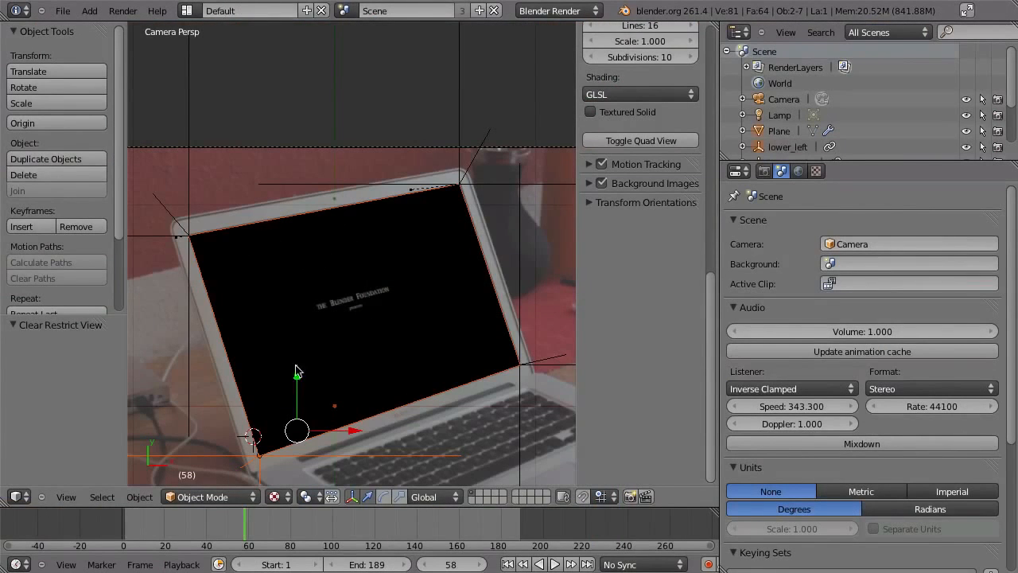
shift+middle_drag(335, 354, 377, 286)
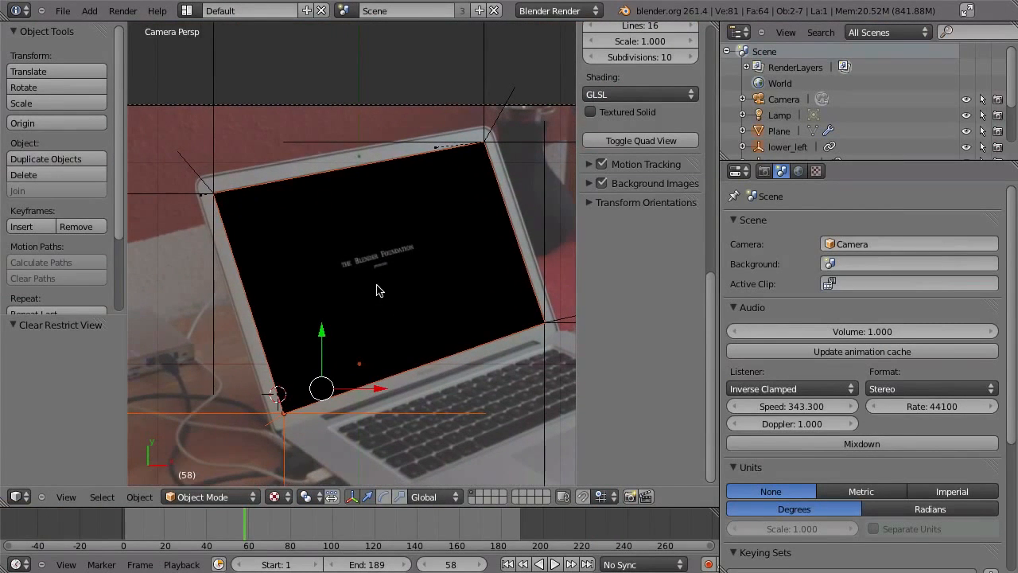
right_click(377, 289)
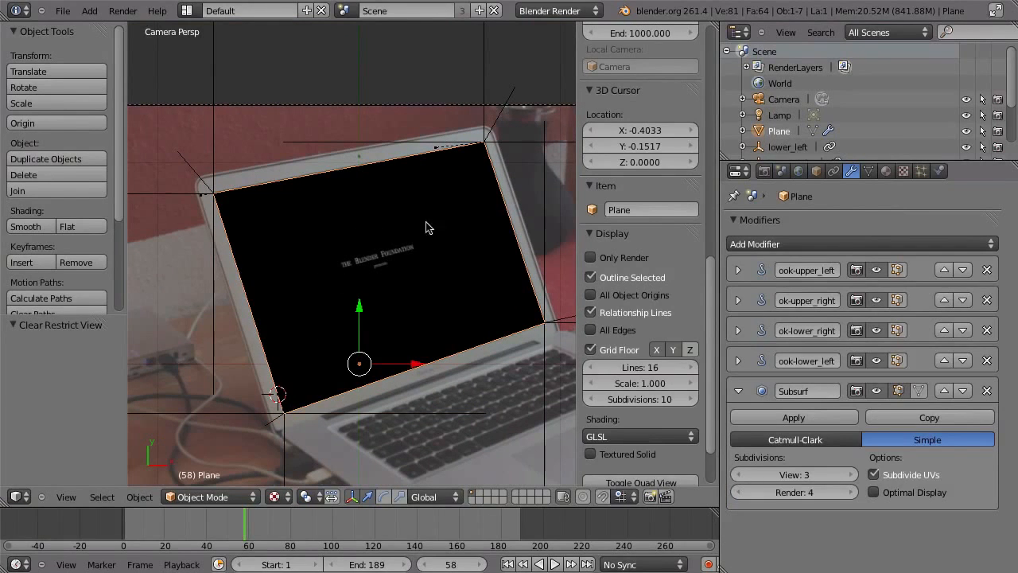
key(h)
drag(242, 531, 312, 527)
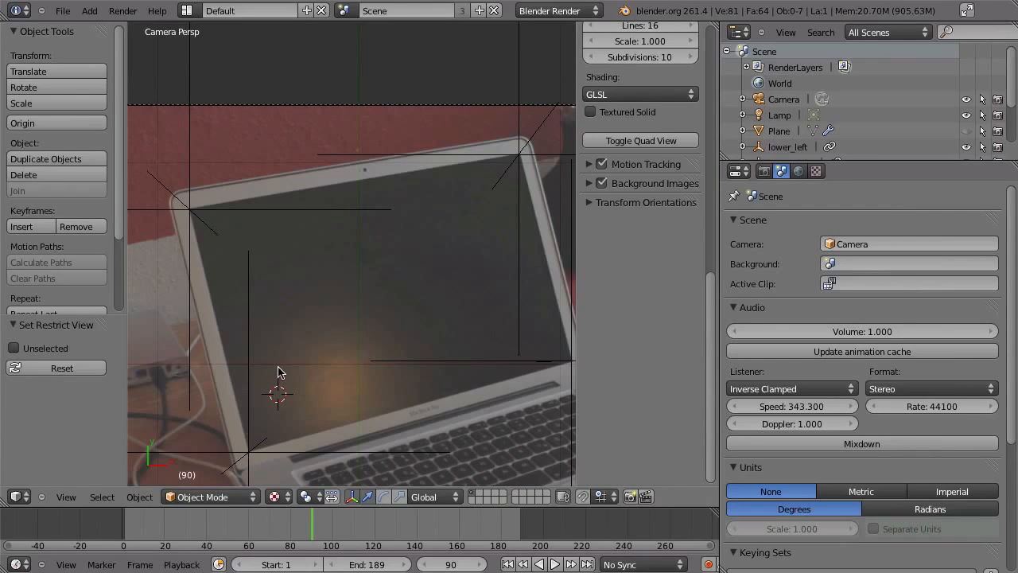
key(F12)
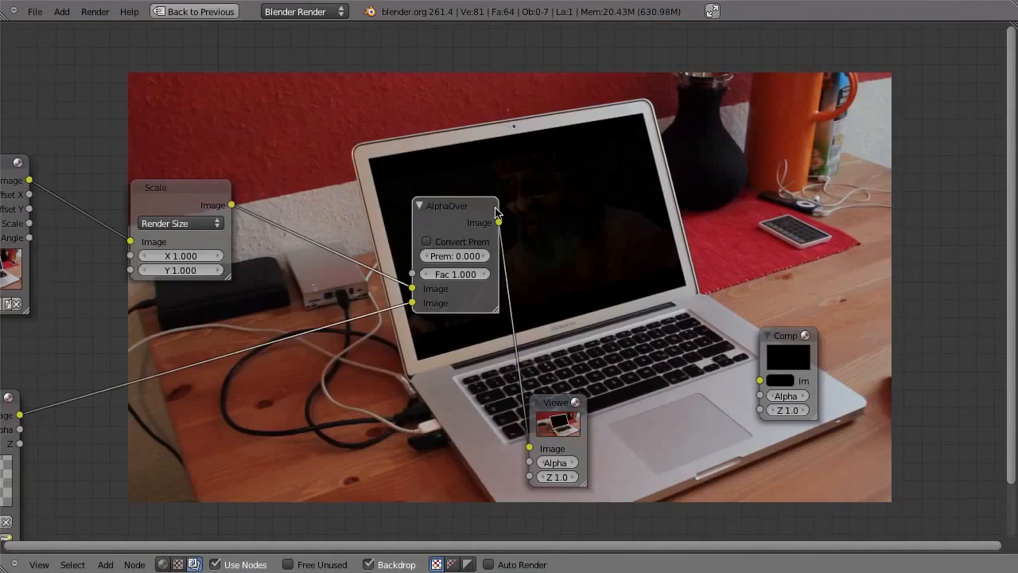
Step: Move the AlphaOver node off the laptop display and preview the Render Layers image alone in the Viewer
middle_drag(526, 310, 581, 285)
drag(452, 262, 441, 317)
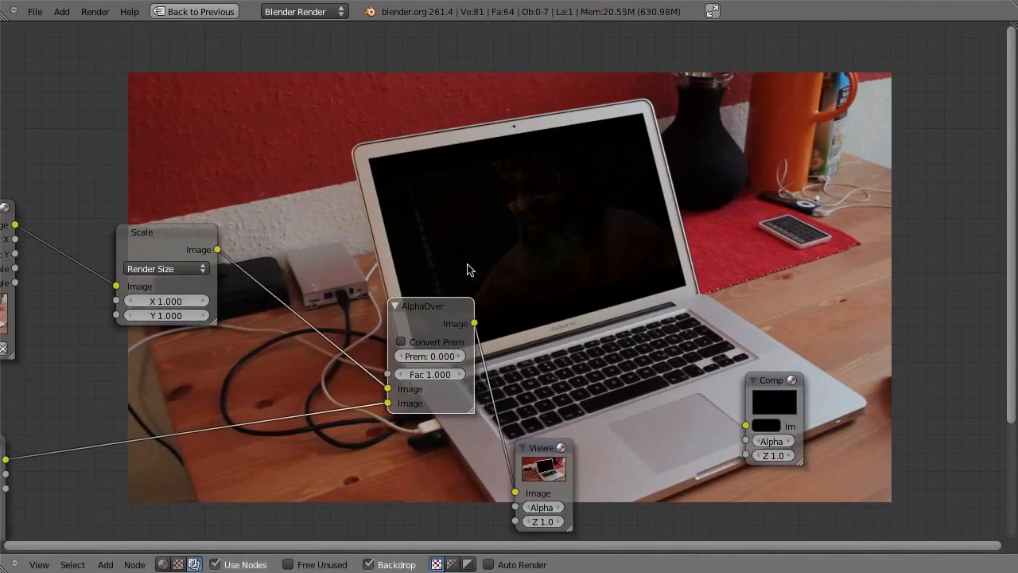
middle_drag(574, 193, 573, 227)
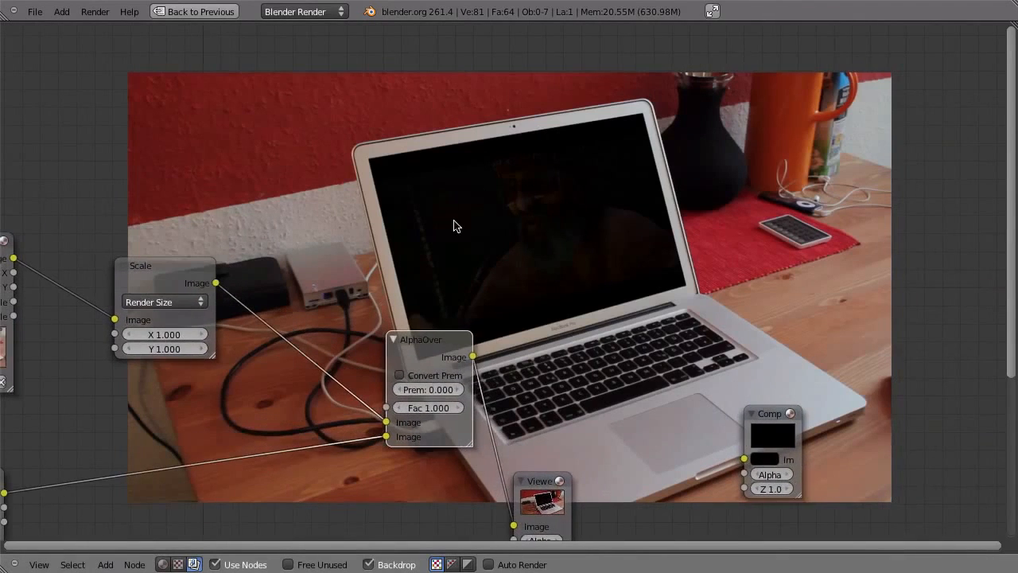
middle_drag(433, 321, 562, 201)
ctrl+shift+click(85, 375)
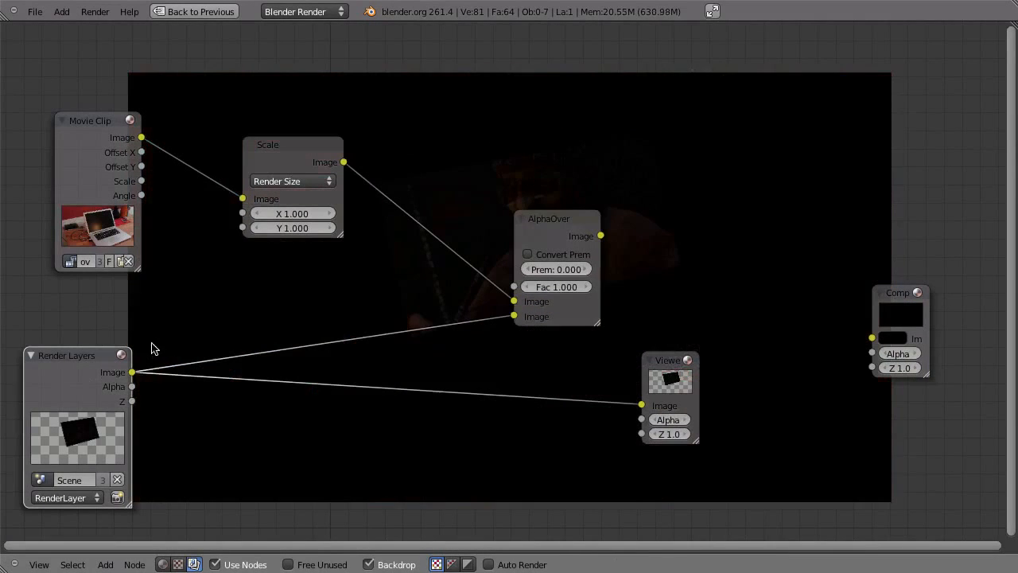
Step: Delete the AlphaOver node and add a Mix node in its place, between the Scale and Composite nodes
drag(556, 220, 580, 210)
key(x)
key(shift+a)
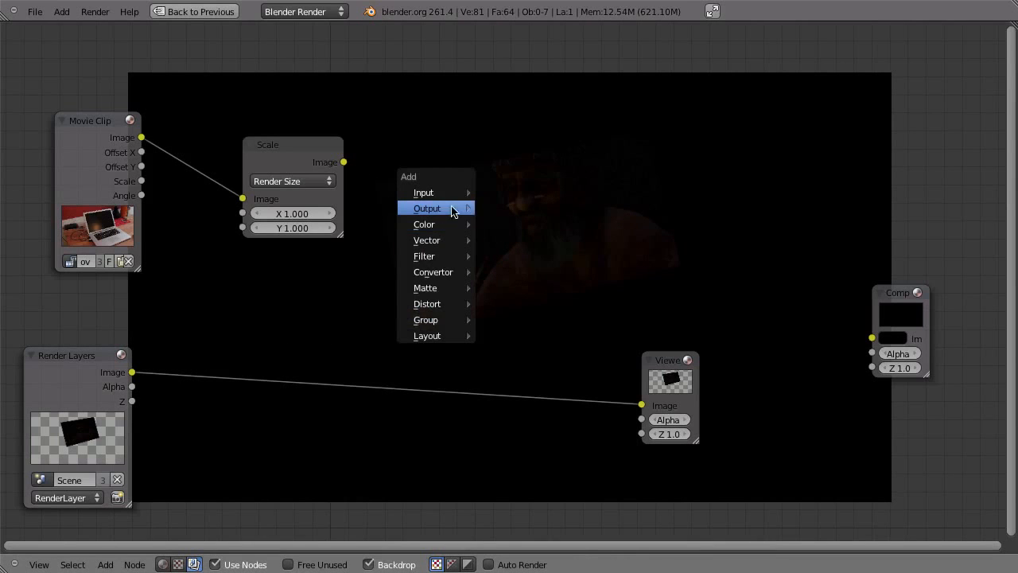
mouse_move(427, 227)
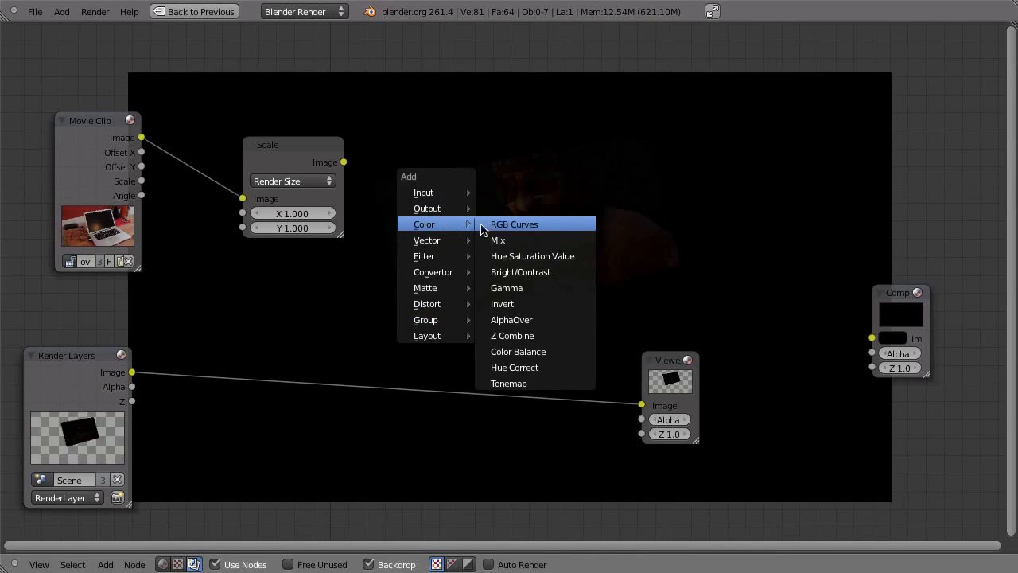
click(513, 239)
click(693, 167)
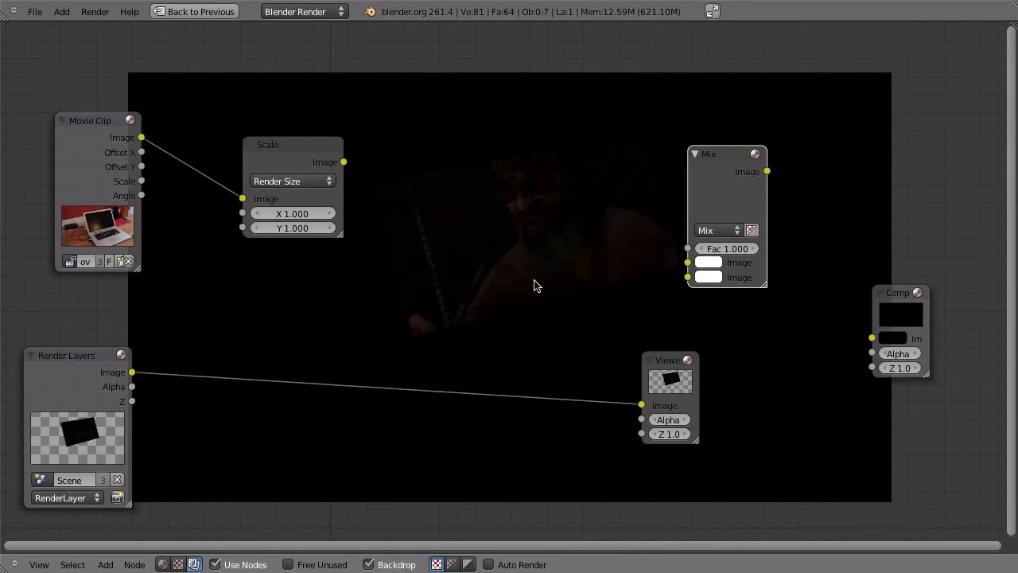
key(g)
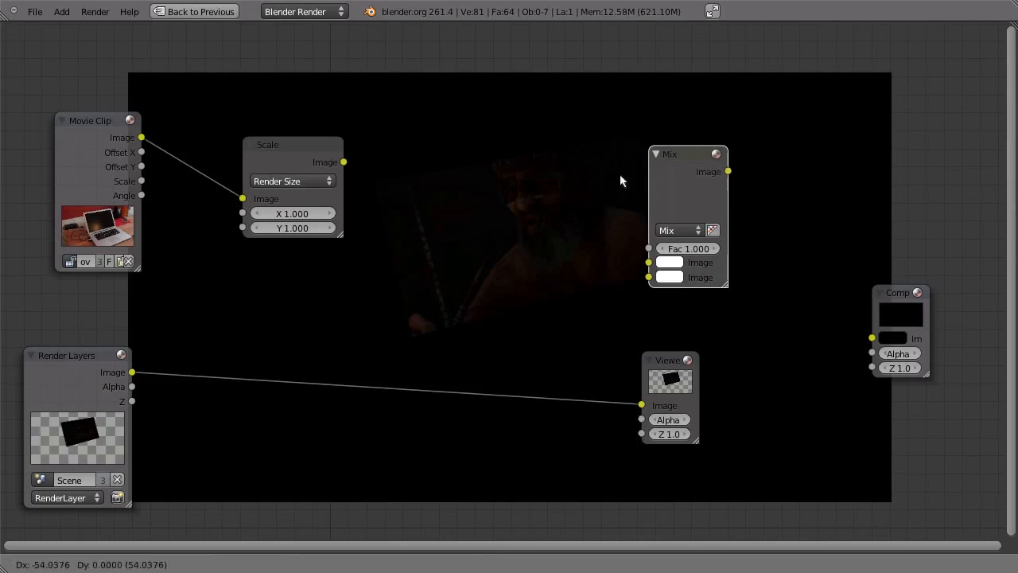
click(489, 191)
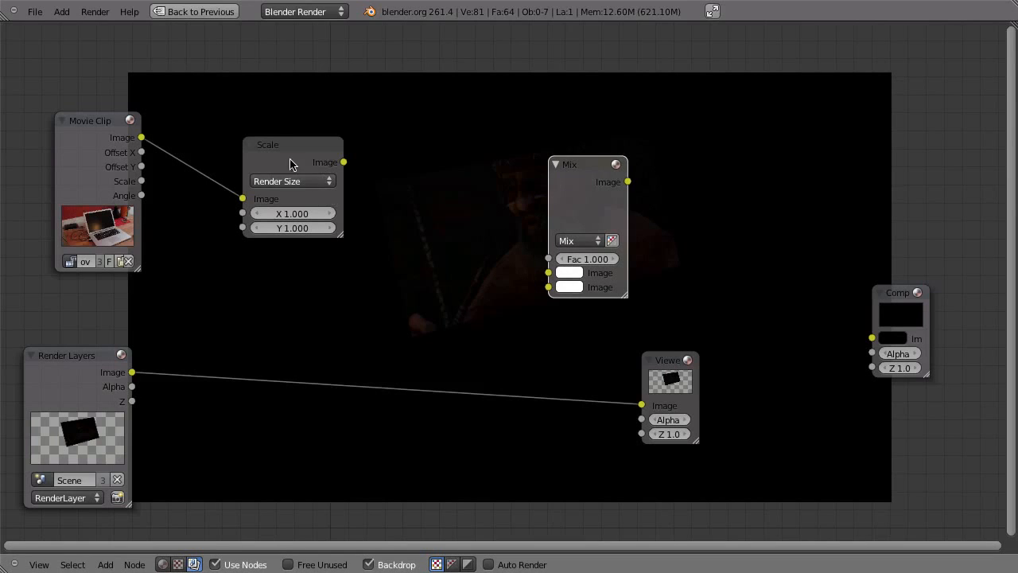
Step: Combine the Scale and Render Layers images in the Mix node with the Add blend type and preview the result in the Viewer
drag(343, 162, 549, 273)
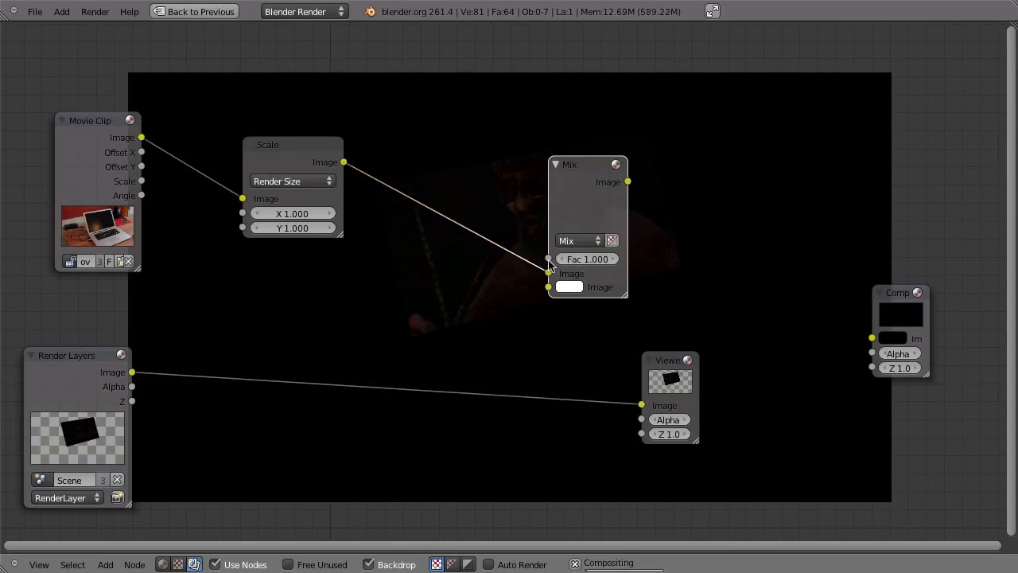
drag(132, 372, 549, 287)
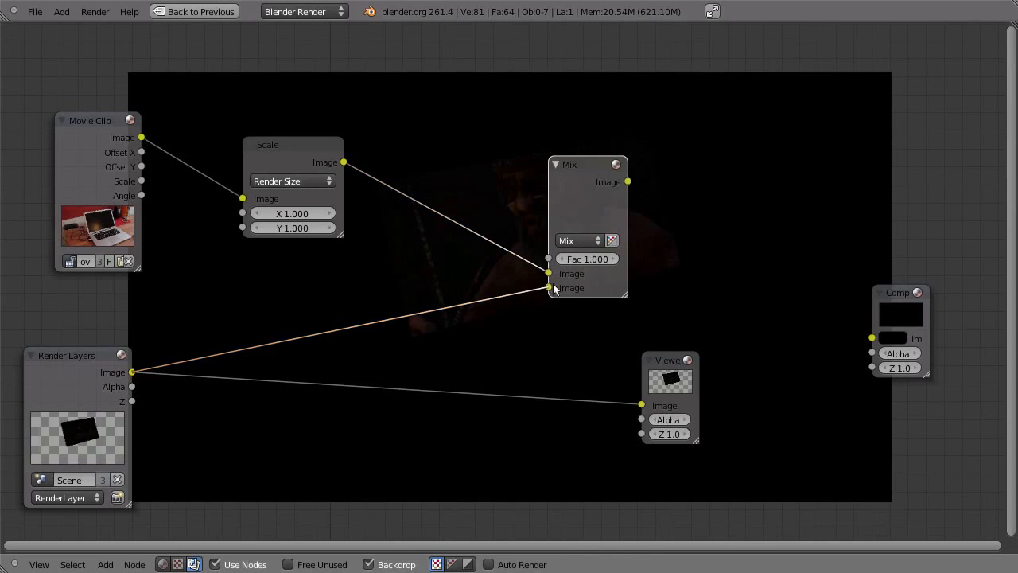
click(577, 242)
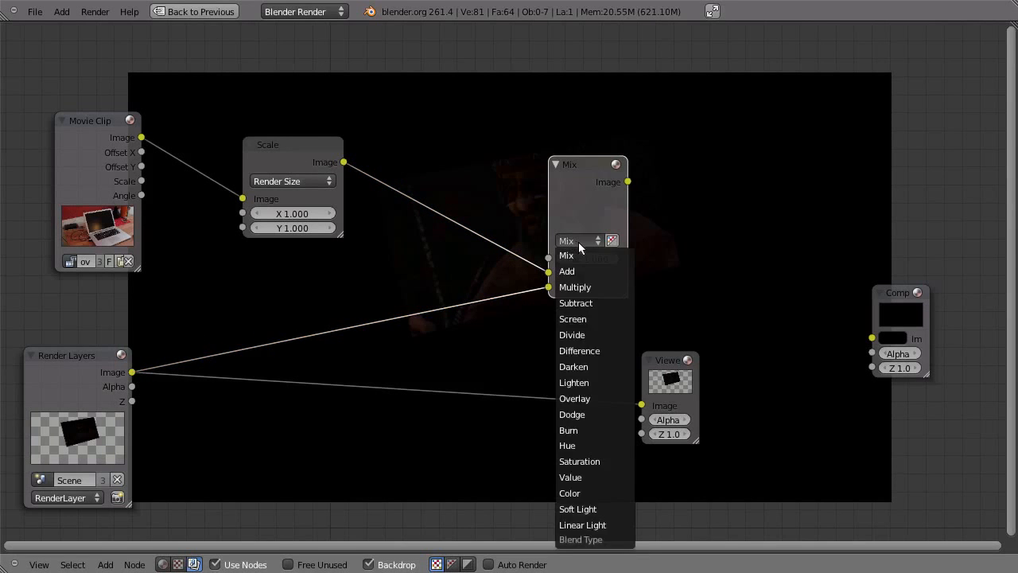
click(619, 272)
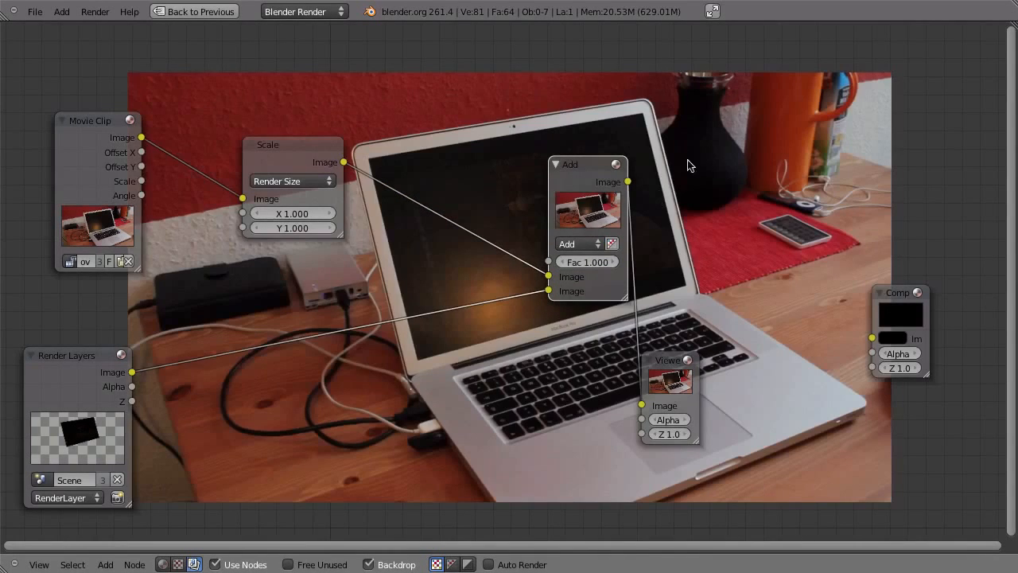
middle_drag(698, 176, 786, 308)
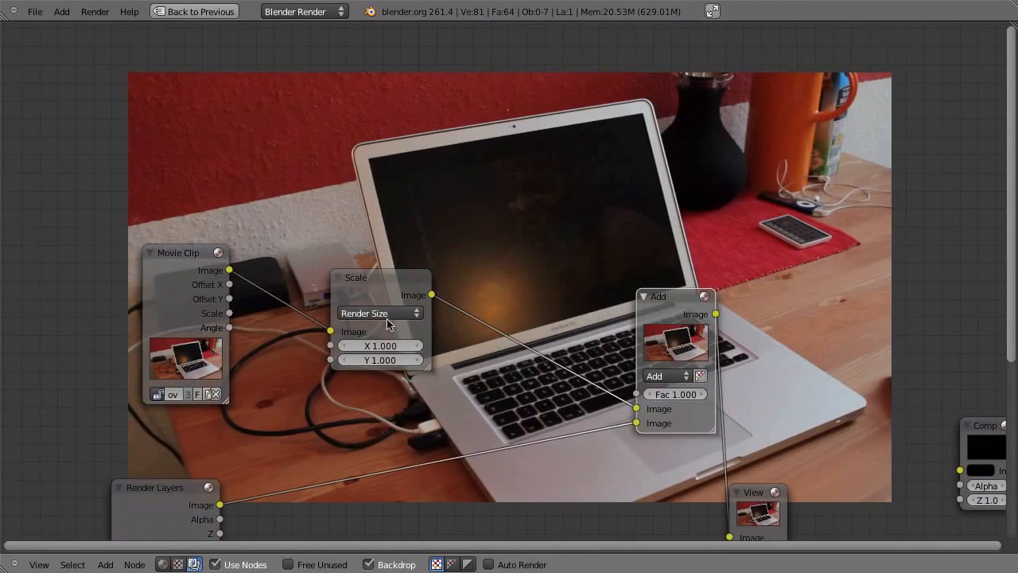
drag(165, 505, 140, 467)
middle_drag(534, 287, 587, 175)
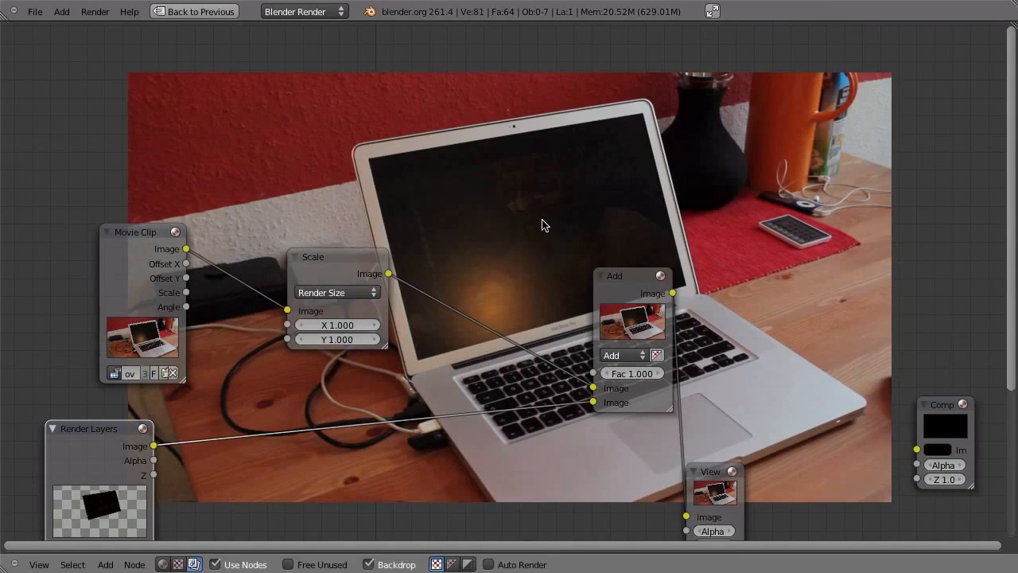
Step: Render frame 64 and frame 133 from the Compositing layout to check the blended screen
key(ctrl+Up)
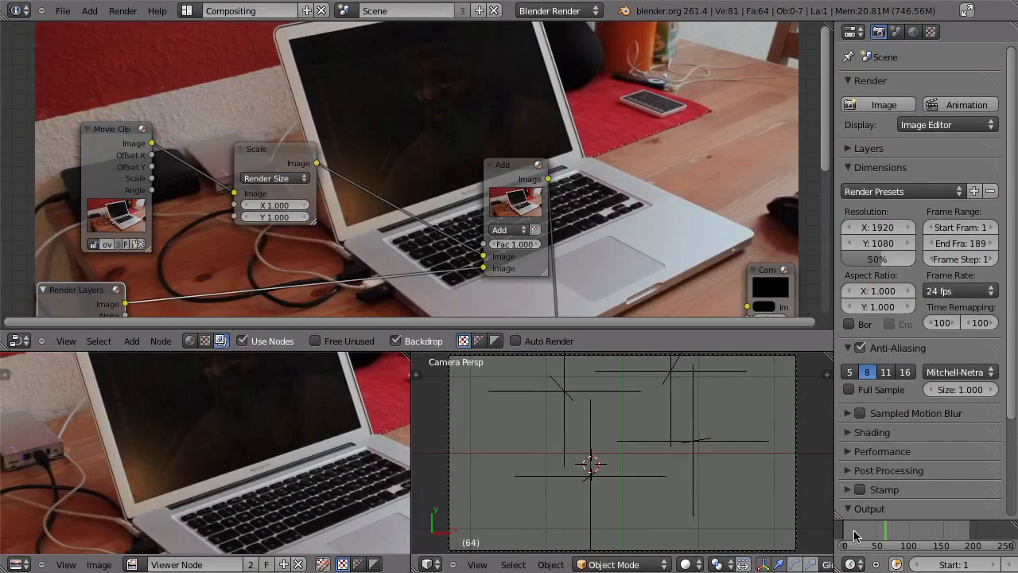
key(F12)
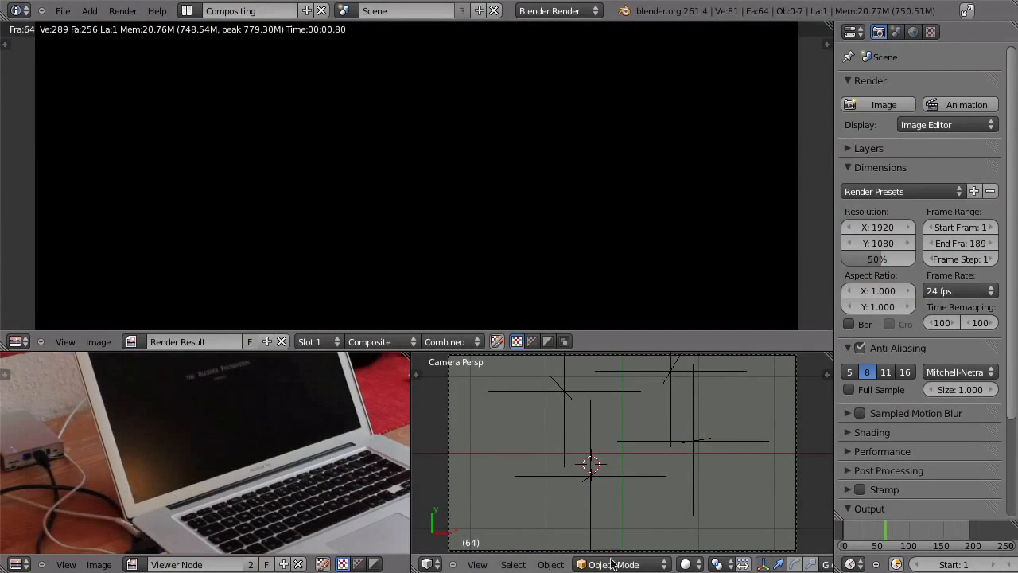
click(931, 530)
key(F12)
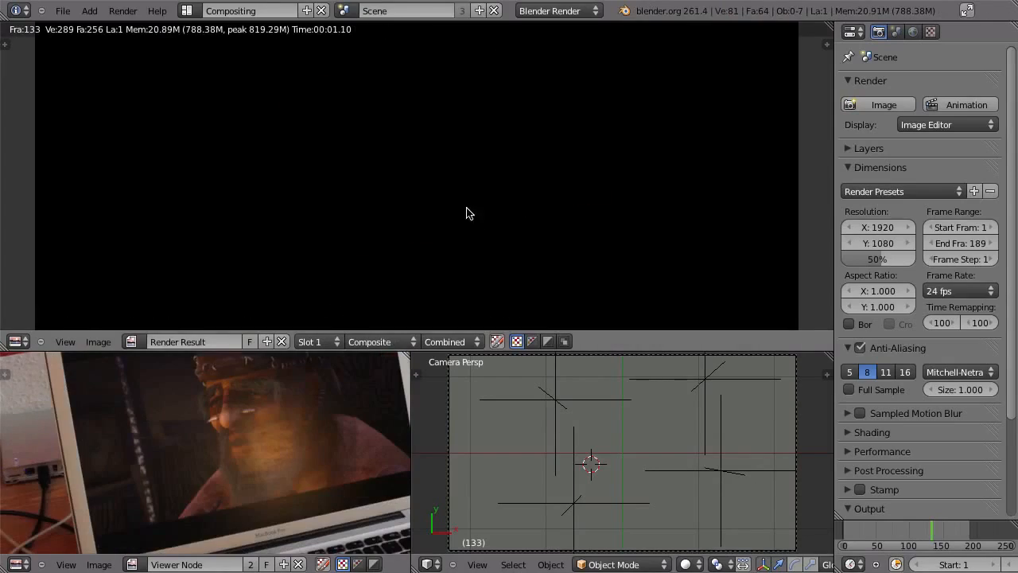
key(Escape)
Step: Compare the original footage with the blended result by alternating the Viewer between the Scale and Add nodes
key(shift+space)
middle_drag(566, 241, 687, 263)
ctrl+shift+click(269, 283)
ctrl+shift+click(529, 303)
ctrl+shift+click(269, 275)
ctrl+shift+click(555, 301)
ctrl+shift+click(256, 277)
ctrl+shift+click(555, 293)
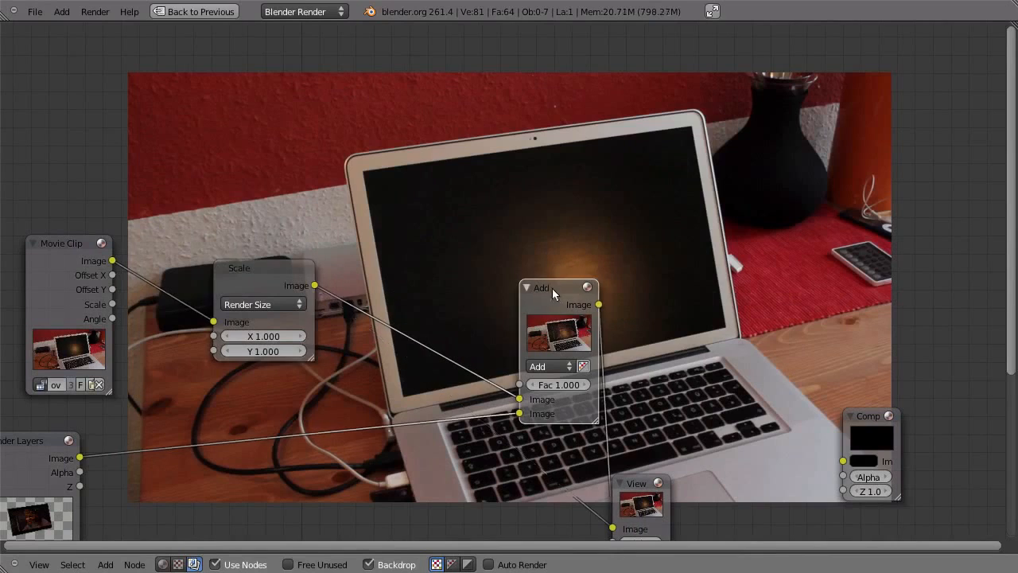
Step: Add a Filter node set to Soften and insert it on the link between Render Layers and the Add node
middle_drag(639, 295, 805, 98)
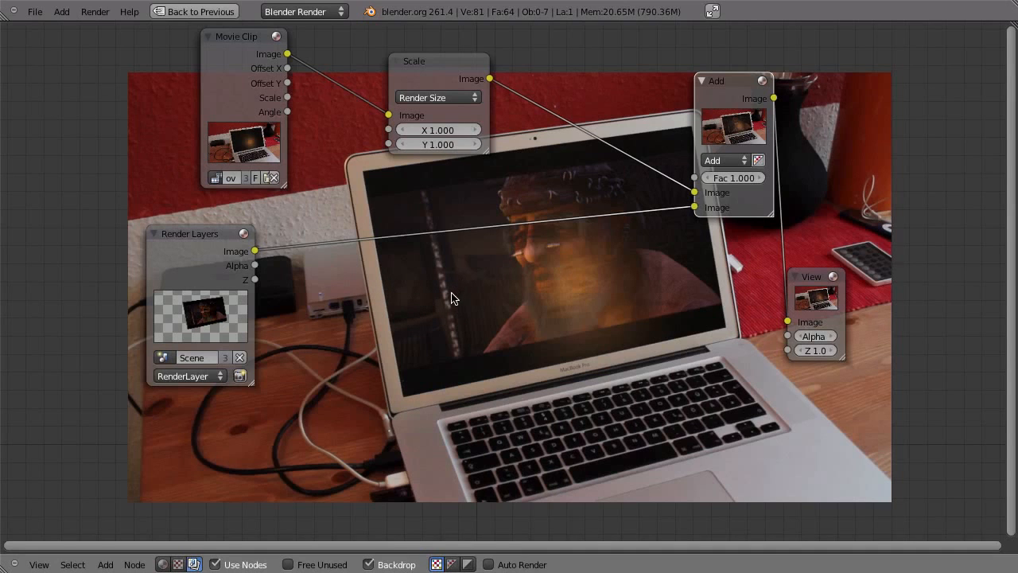
key(shift+a)
mouse_move(437, 295)
mouse_move(413, 329)
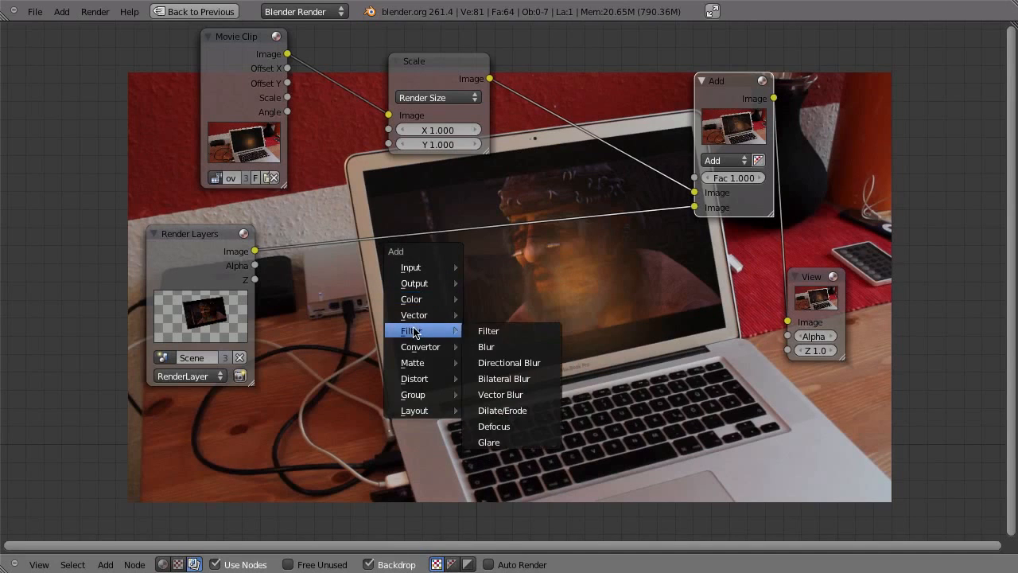
click(514, 332)
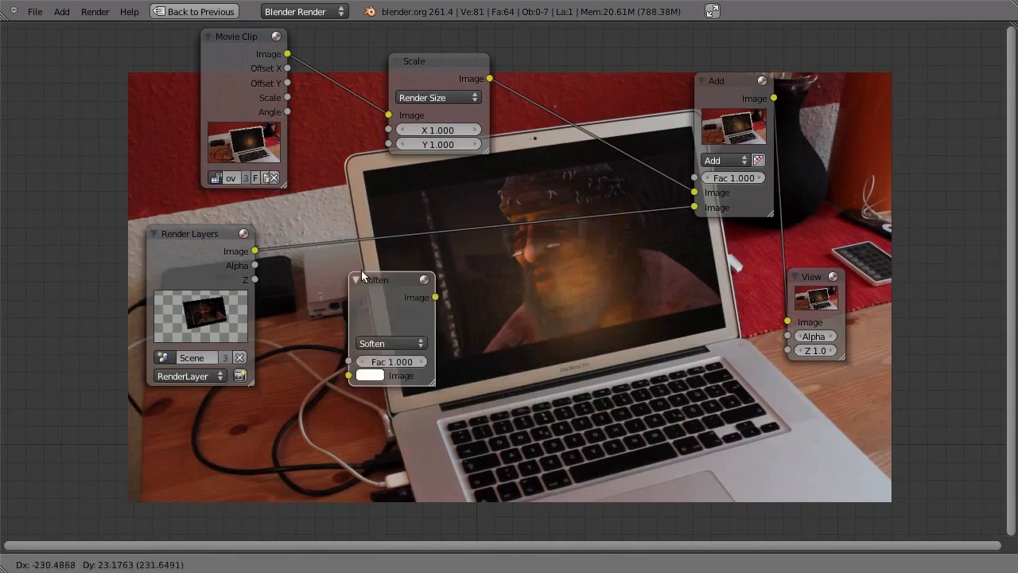
click(363, 265)
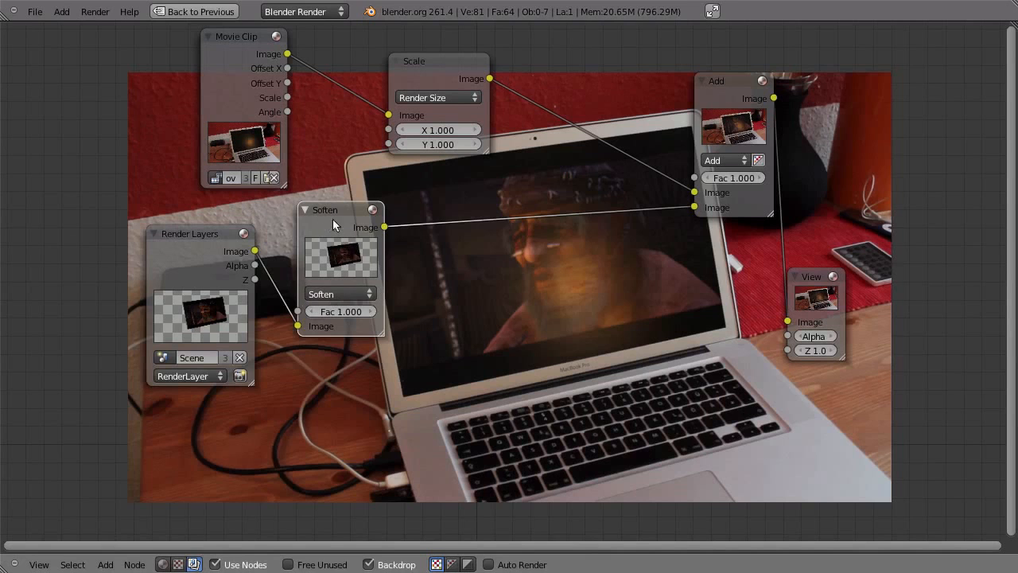
Step: Nudge the Soften node and toggle its mute on and off to compare the trailer with and without softening
drag(333, 220, 342, 216)
key(m)
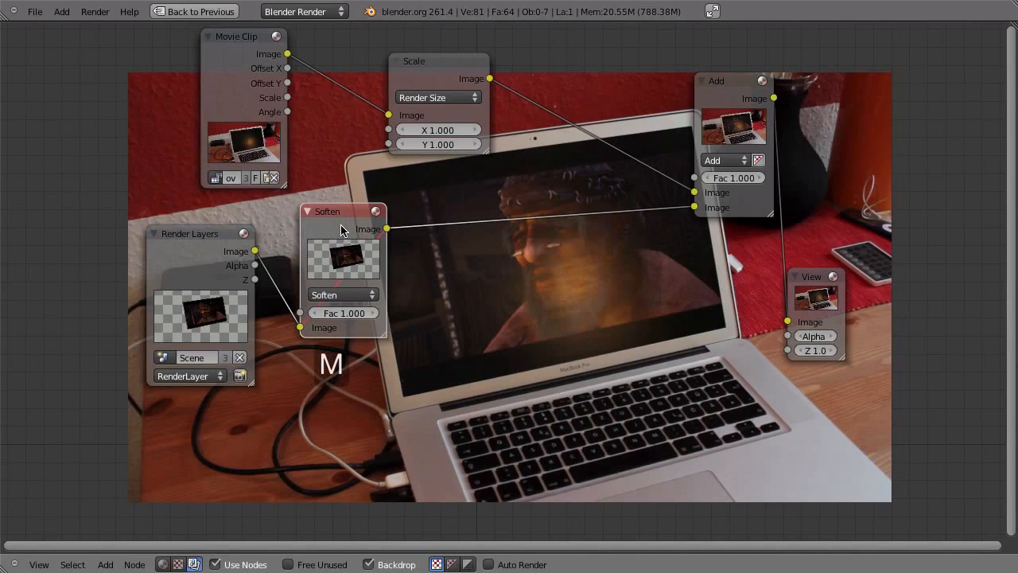
key(m)
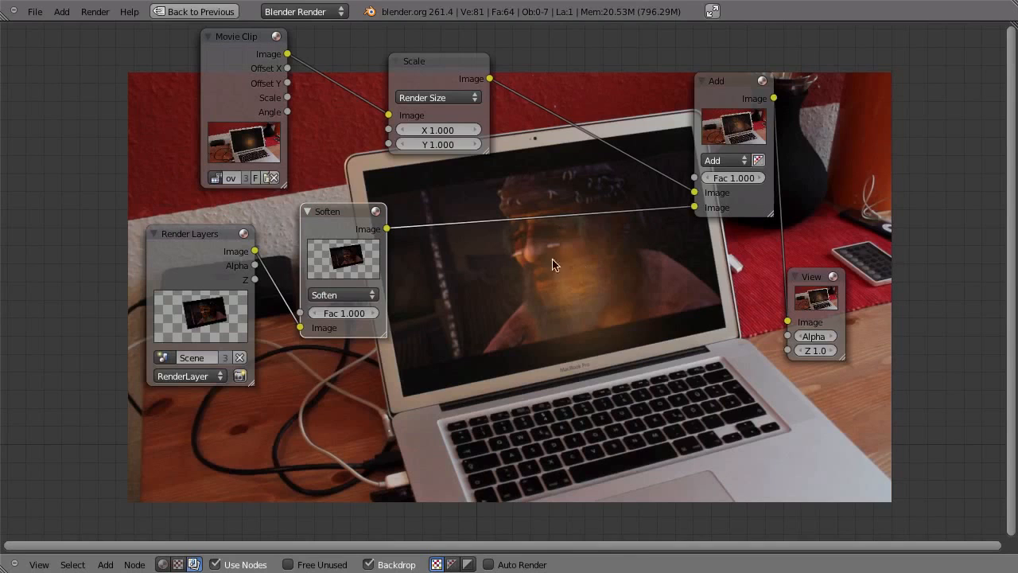
Step: Nudge the Soften node and set its factor to 0.5, then reduce it to 0.400
key(alt+v)
key(alt+v)
key(alt+v)
key(alt+v)
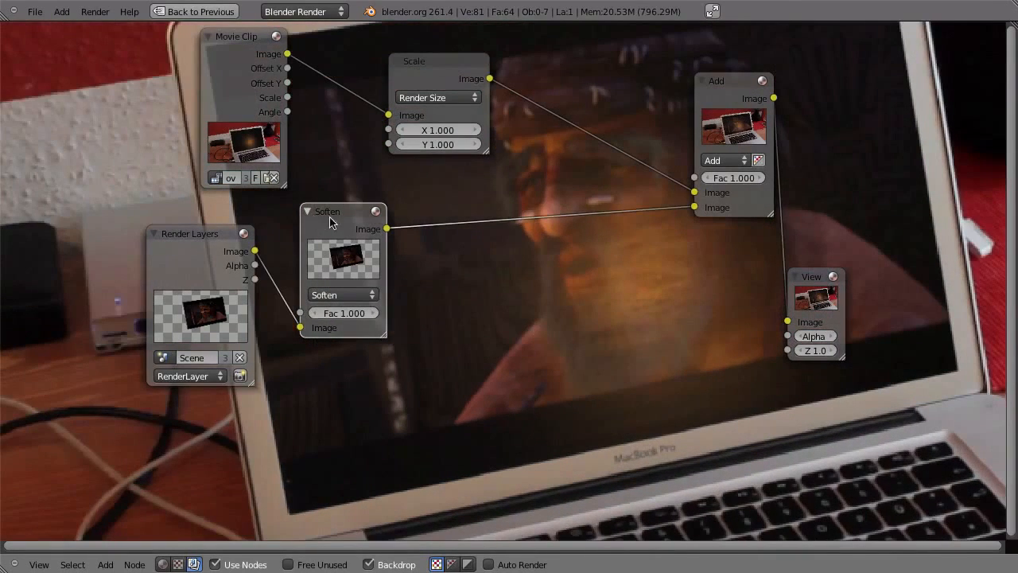
drag(330, 222, 343, 227)
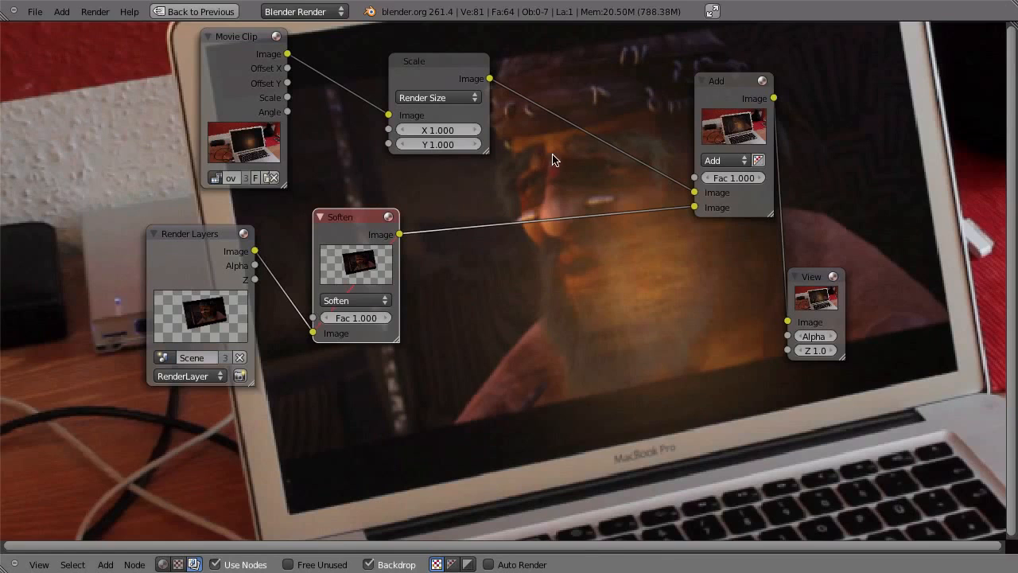
click(359, 318)
text(0.5)
key(Return)
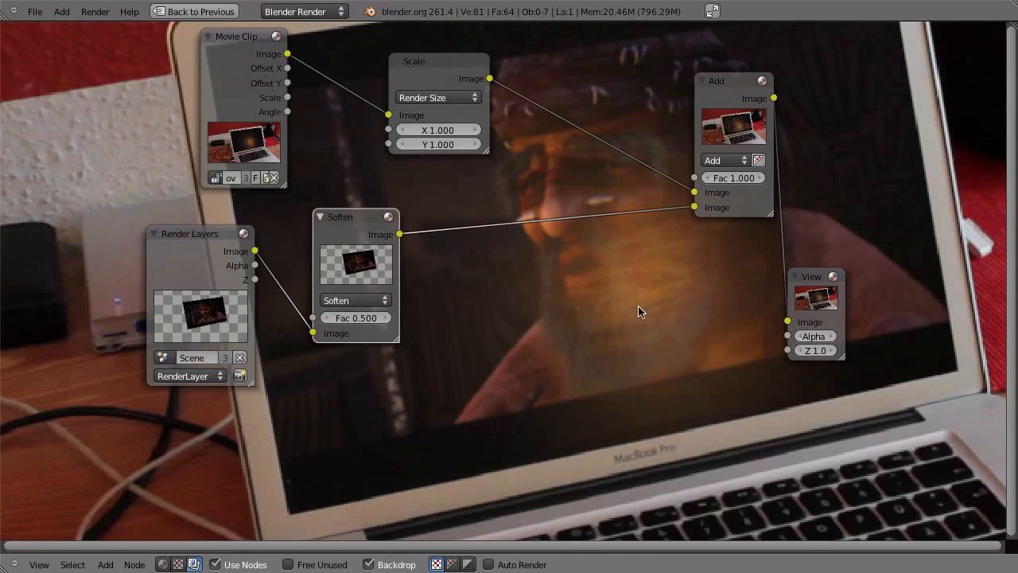
click(327, 318)
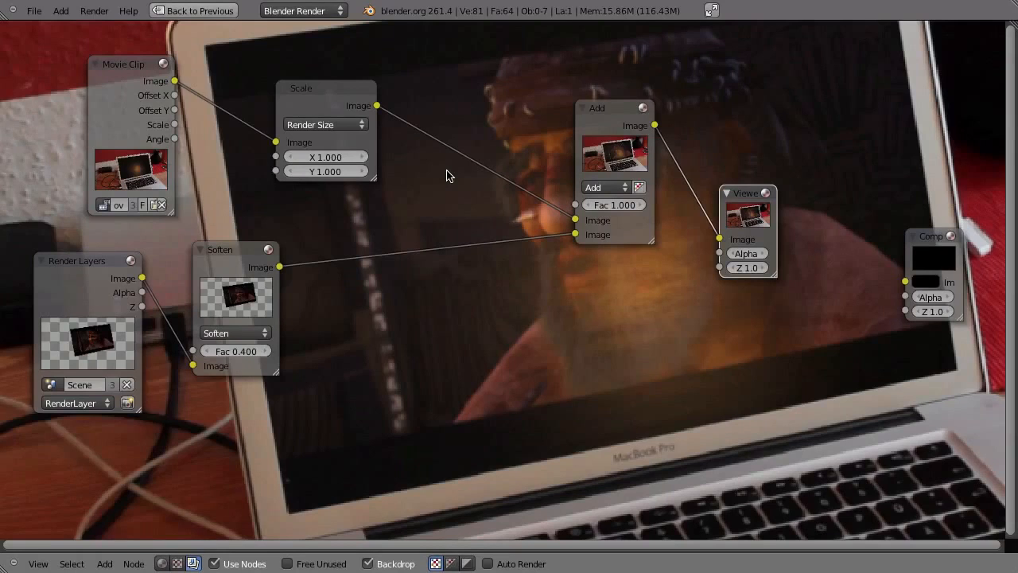
Step: Set the node editor's backdrop zoom to 1 and hide the node properties again
key(v)
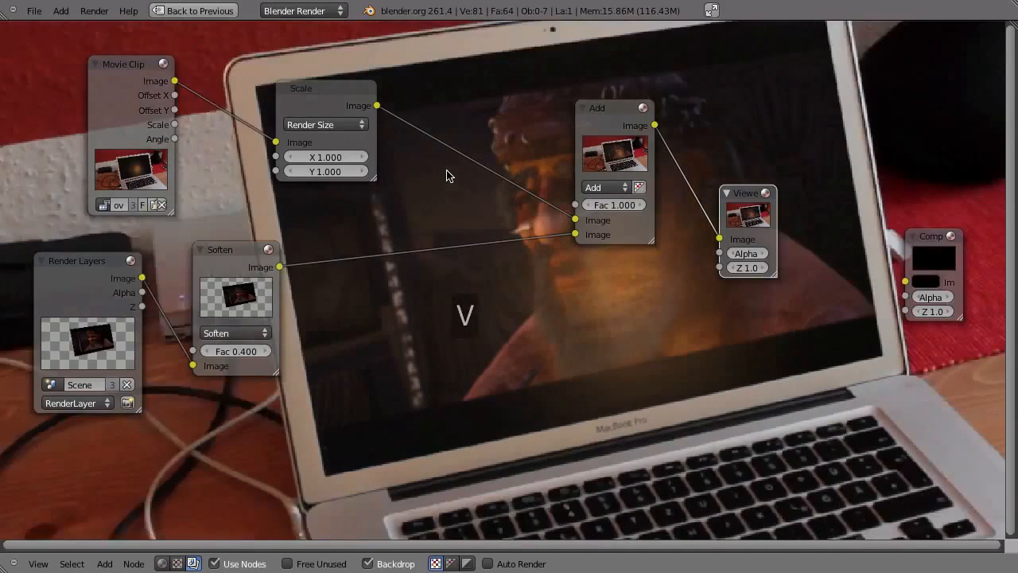
key(v)
key(n)
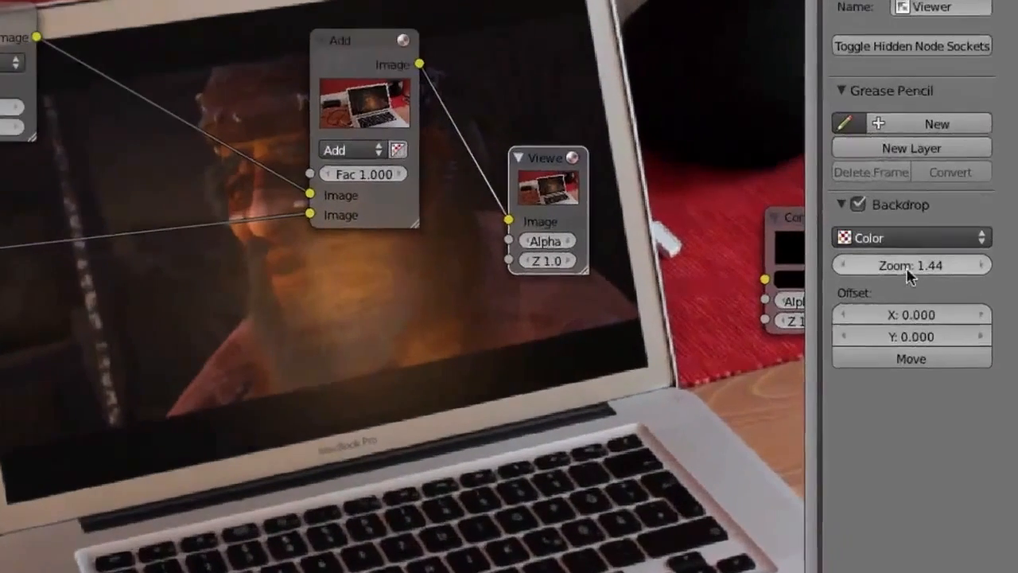
click(907, 267)
text(1)
key(Return)
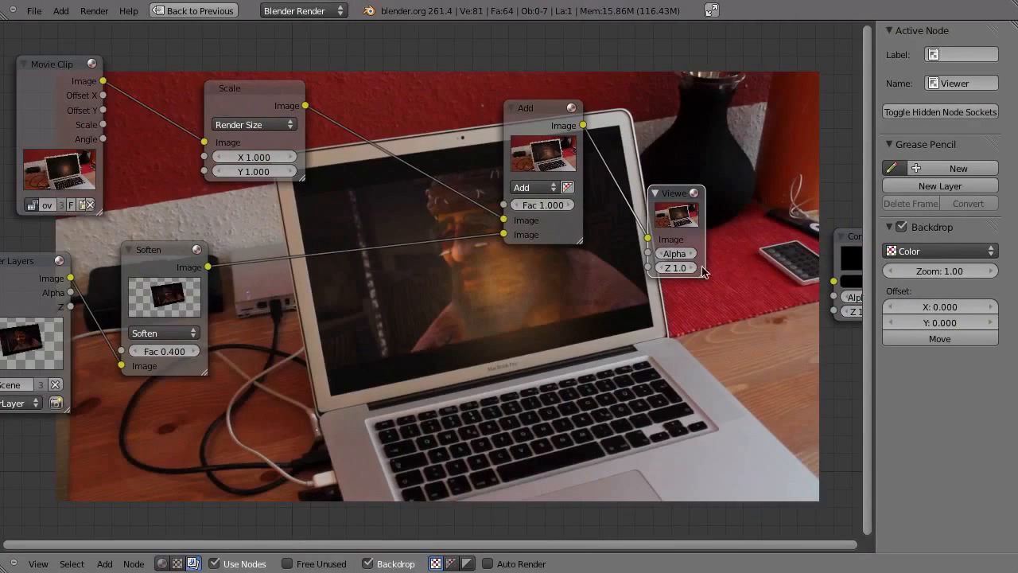
key(n)
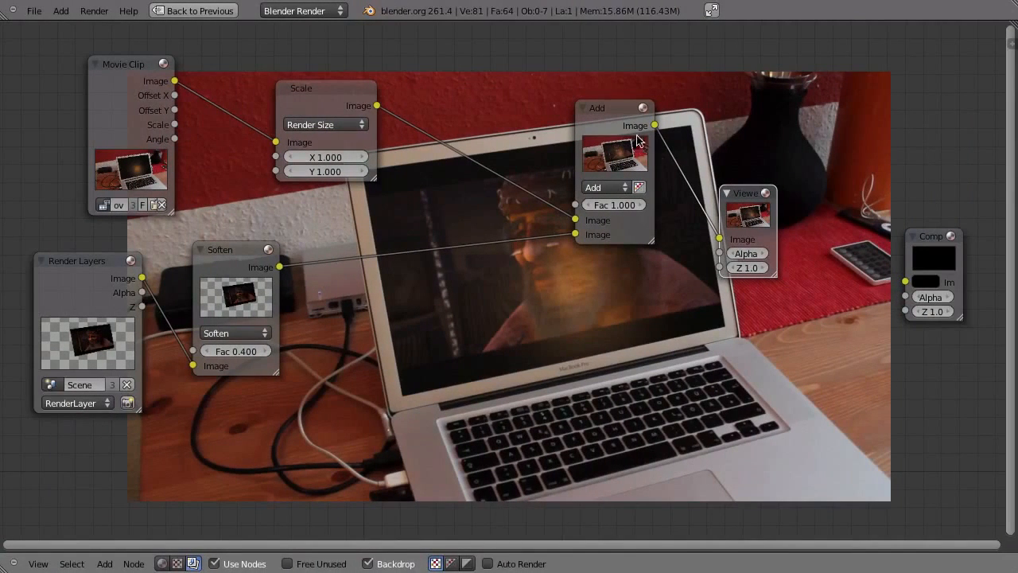
Step: Connect the Add node's image output to the Composite node, then widen the Composite node and place it above the Viewer
drag(633, 128, 906, 281)
key(g)
click(813, 15)
drag(868, 143, 928, 144)
key(g)
click(798, 116)
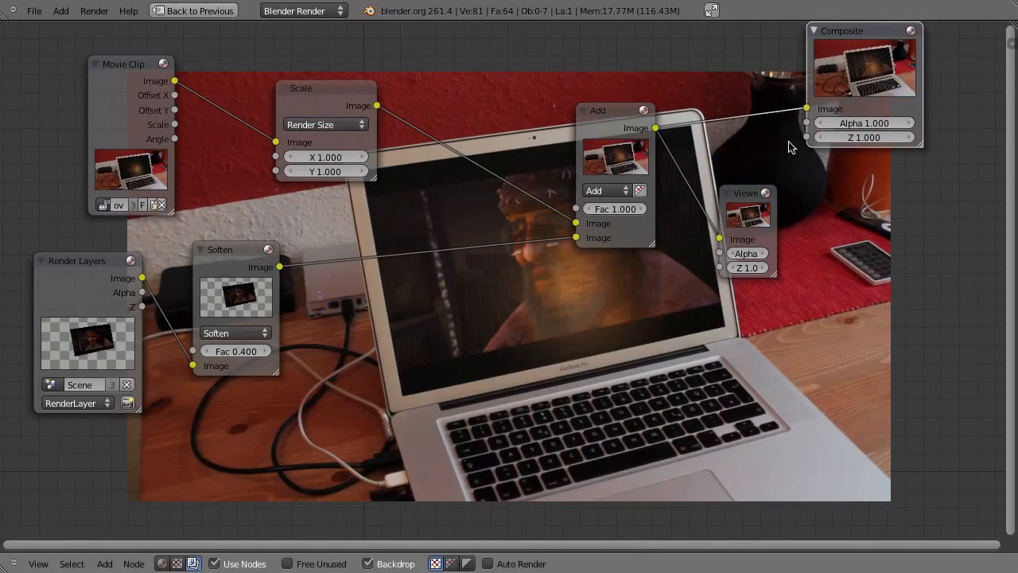
Step: Set the render dimensions to the HDTV 720p preset at 100% resolution with a 25 fps frame rate
key(ctrl+Up)
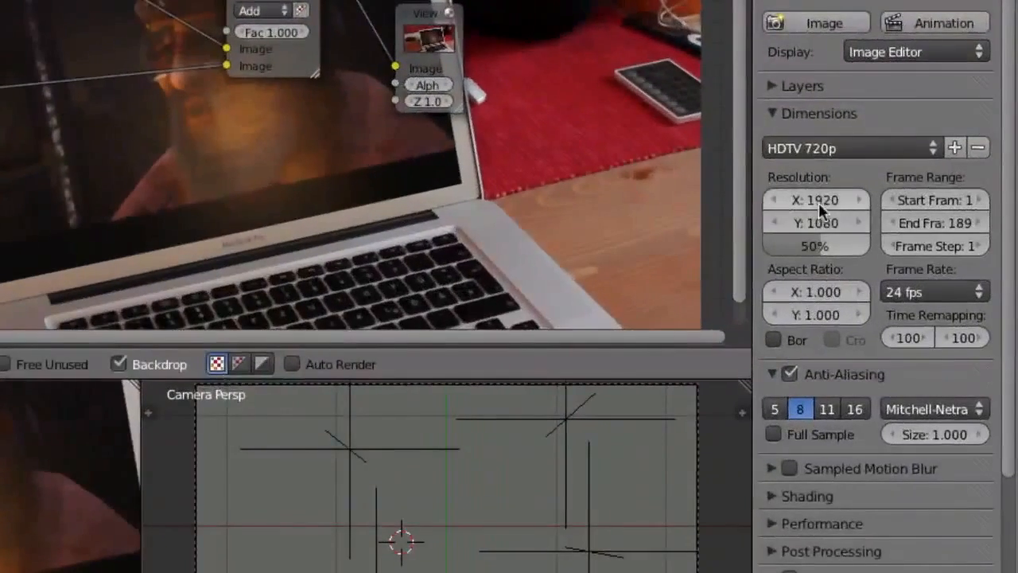
click(817, 246)
text(100)
key(Return)
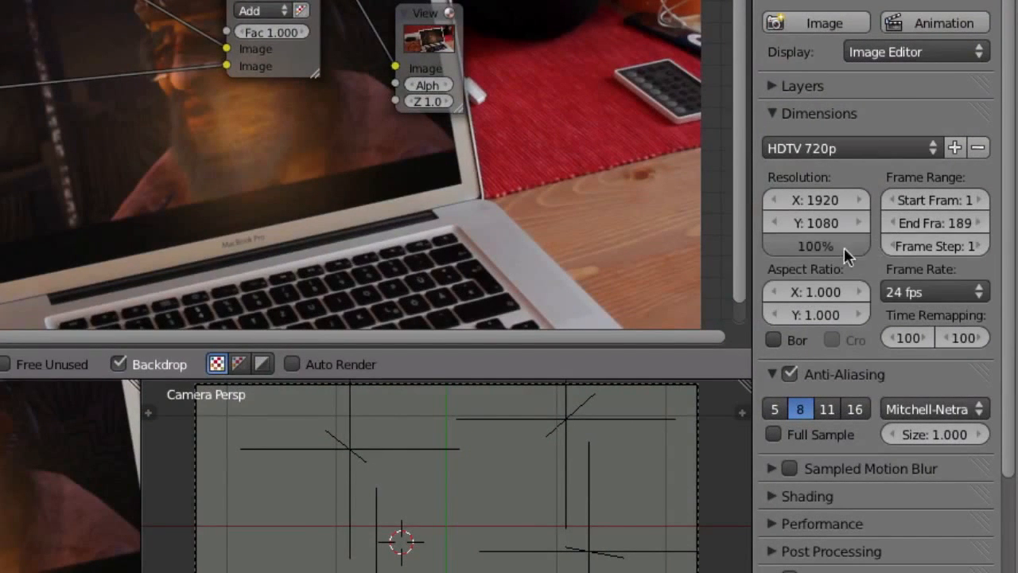
click(824, 143)
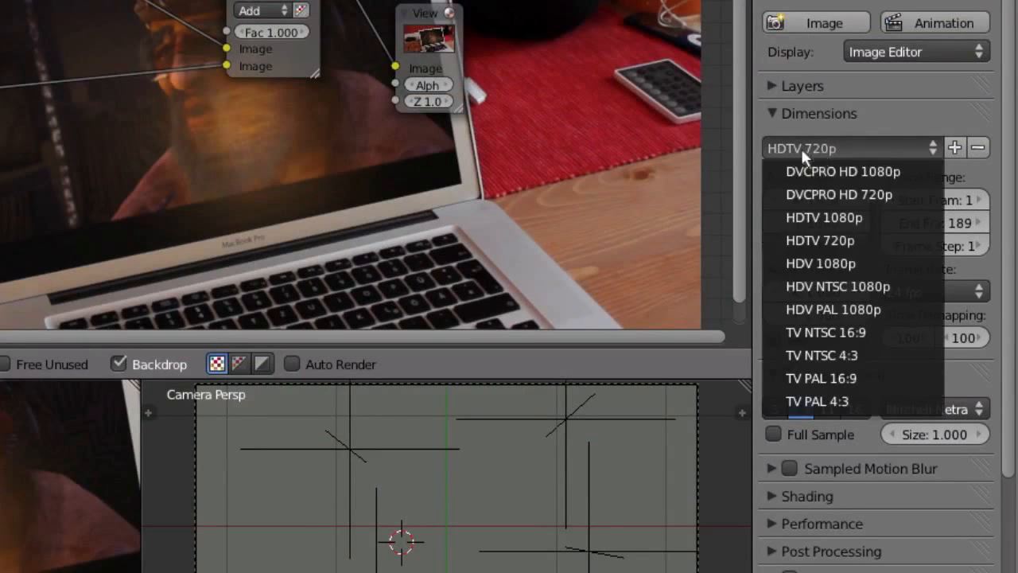
click(864, 239)
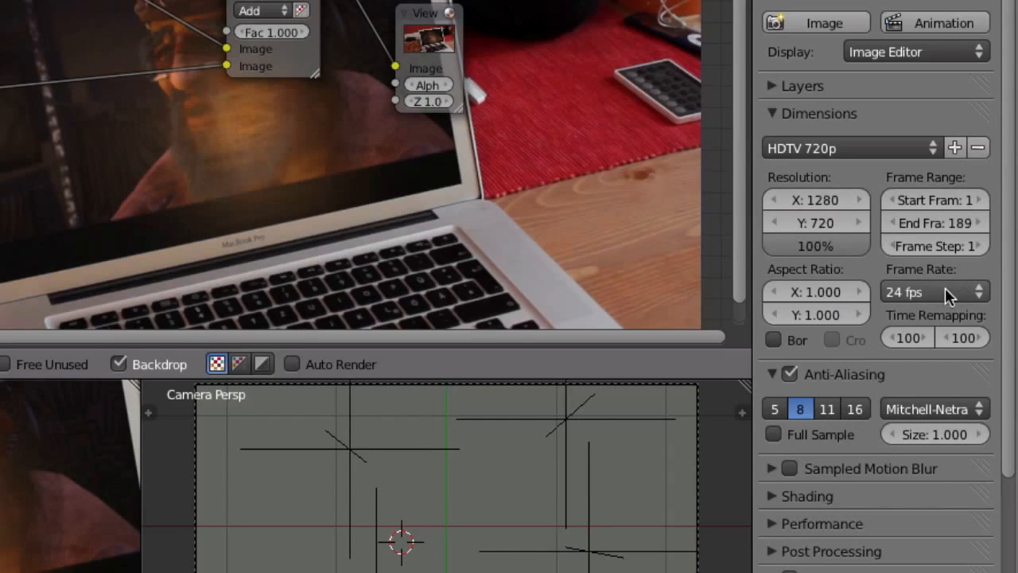
click(913, 292)
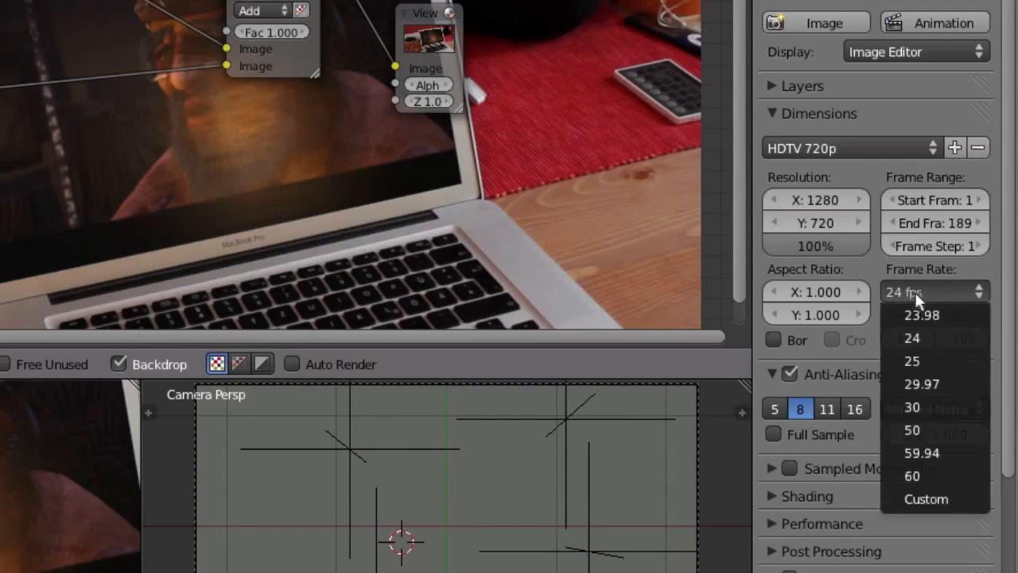
click(936, 357)
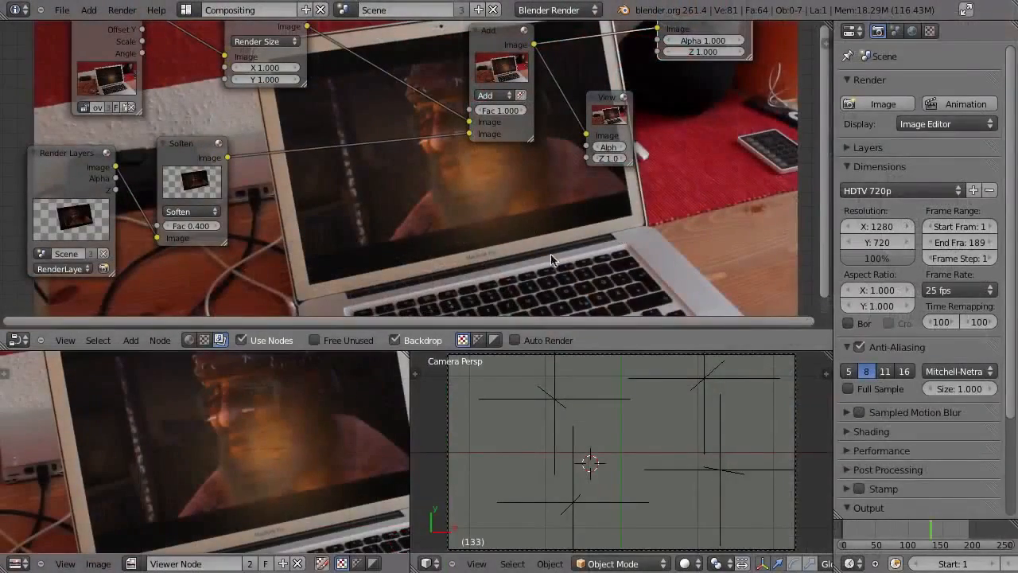
Step: Clear the /tmp/ render output path and render the composited animation
scroll(883, 364, down, 5)
click(883, 407)
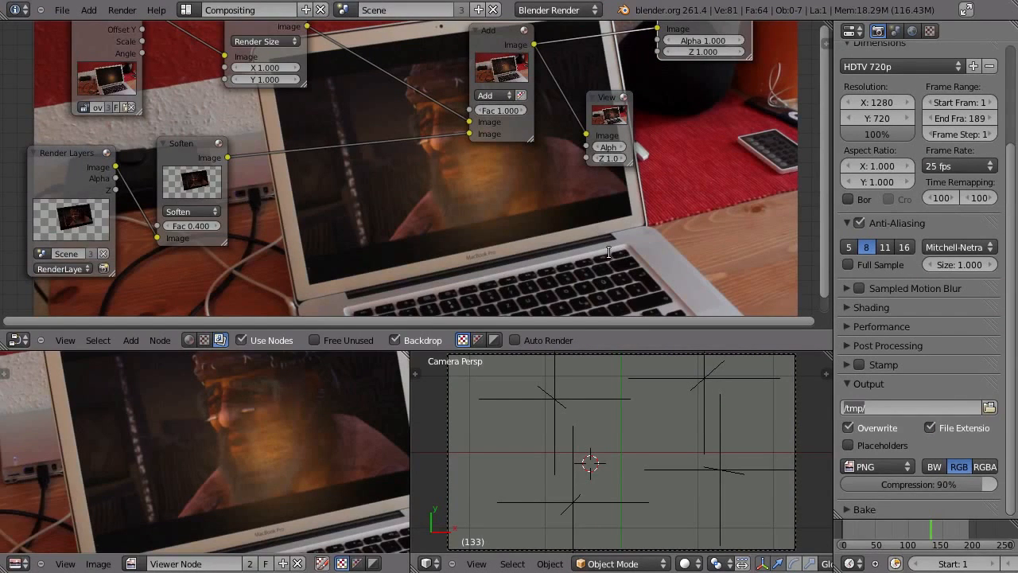
key(BackSpace)
key(Return)
key(ctrl+F12)
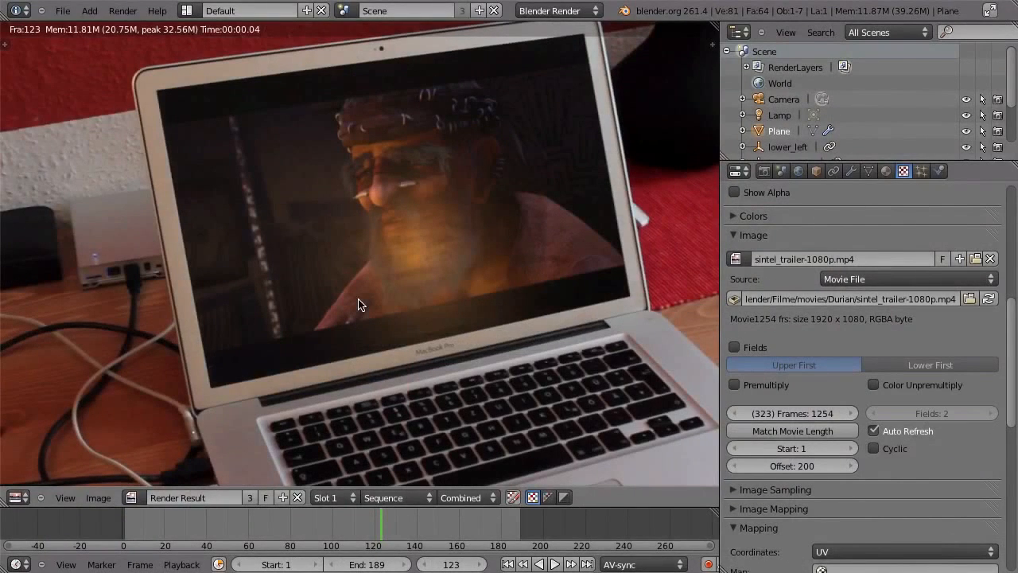
Step: Change the Render Result area to a Movie Clip Editor and unlink the laptop.mov clip from it
click(186, 10)
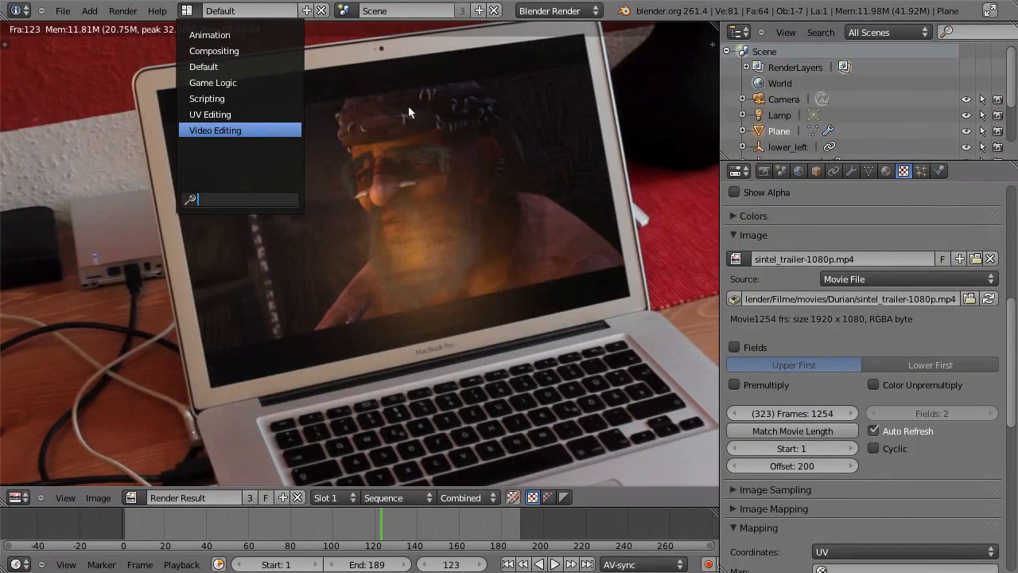
key(Escape)
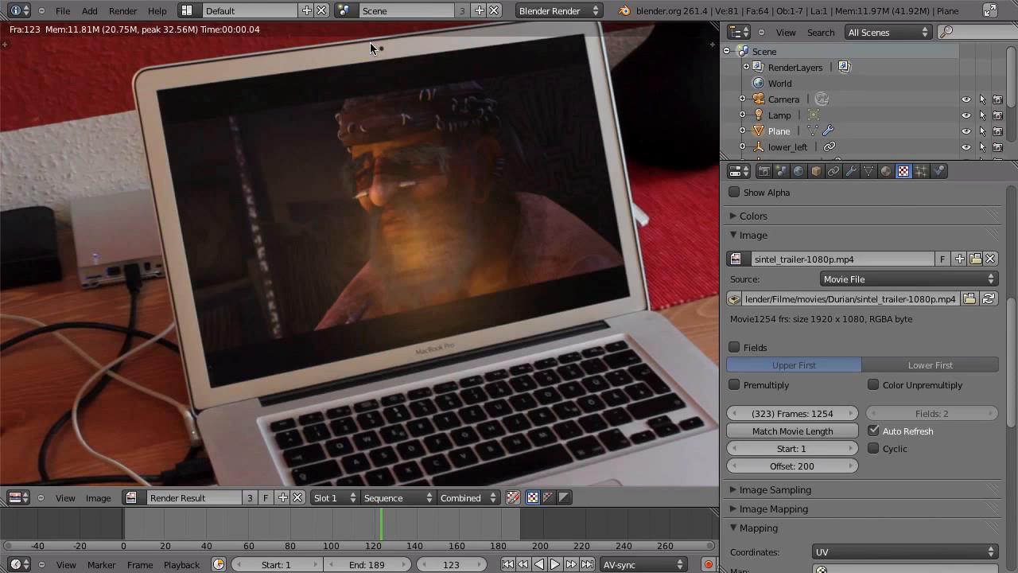
click(15, 499)
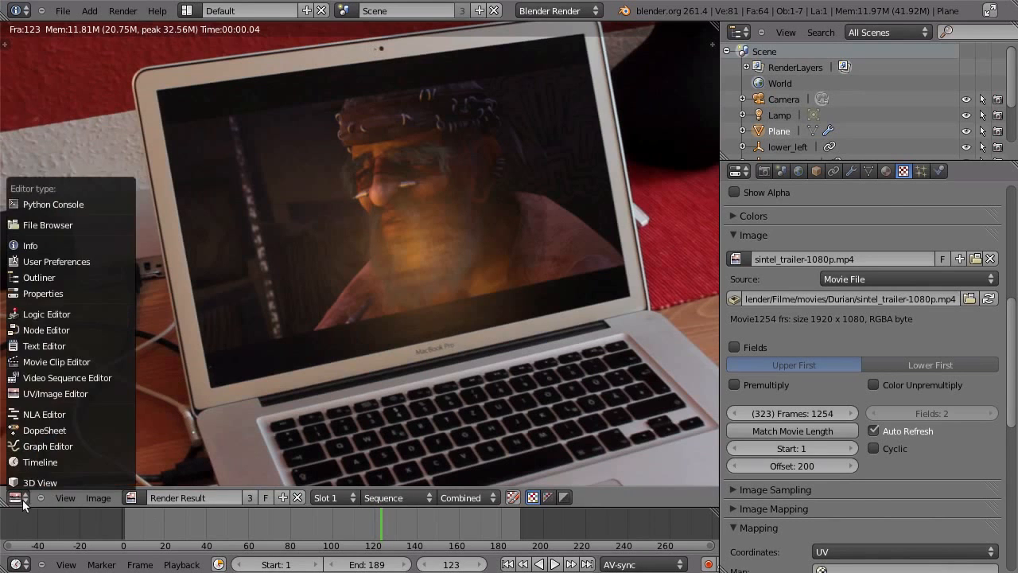
click(27, 360)
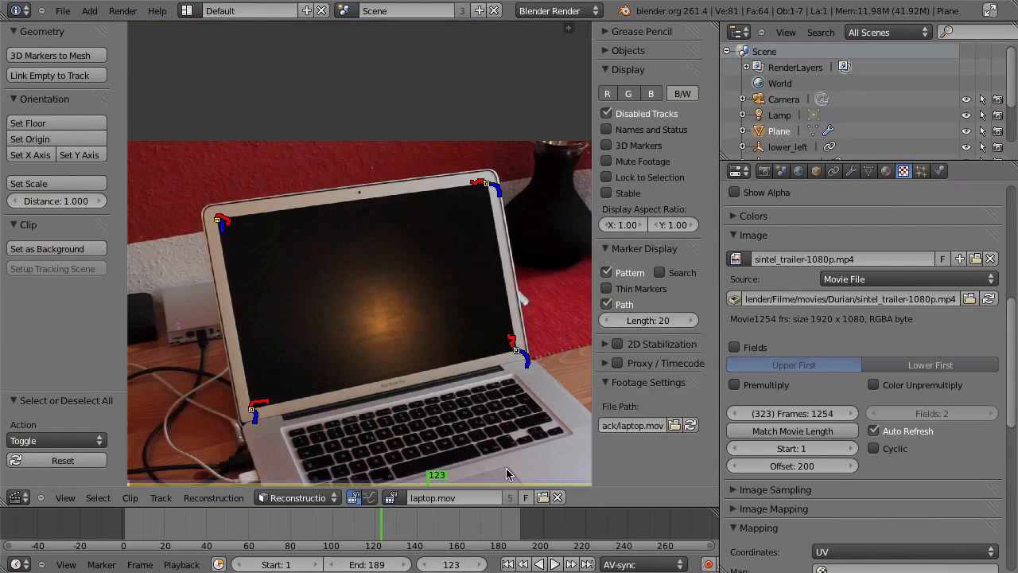
click(556, 497)
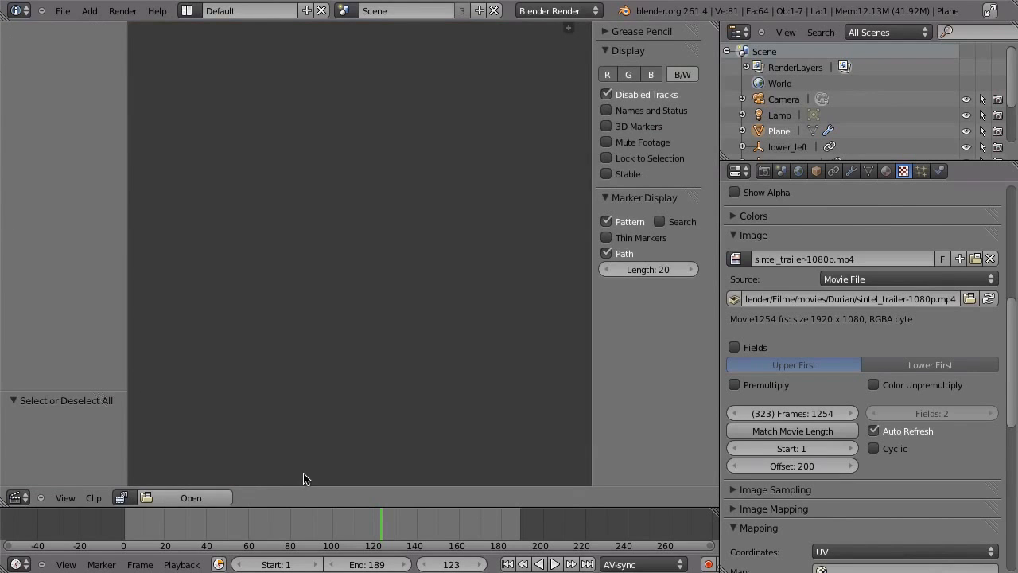
Step: Open the rendered image sequence from the render folder as a clip, starting with 0001.png
click(192, 498)
click(238, 108)
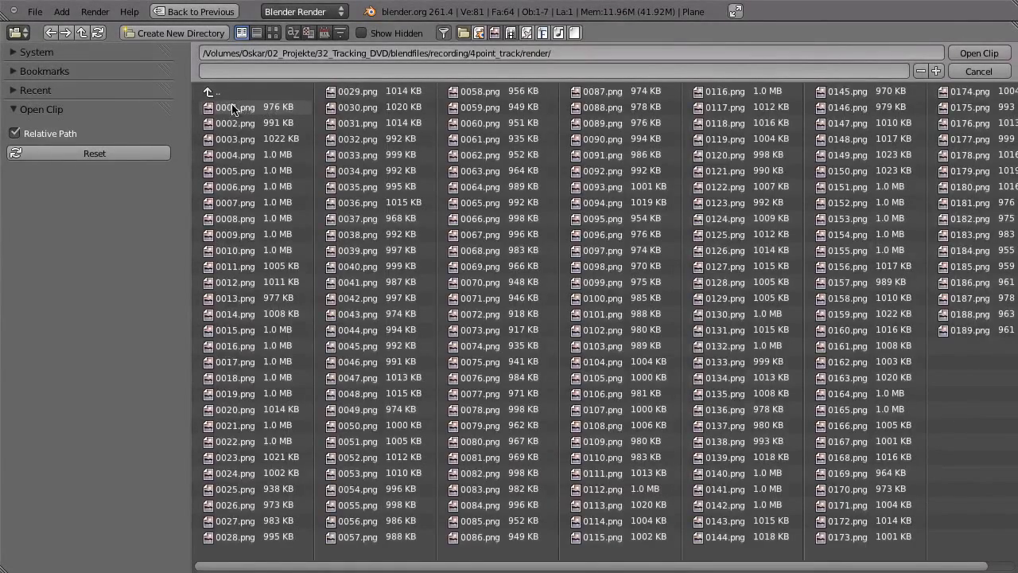
click(234, 109)
click(979, 53)
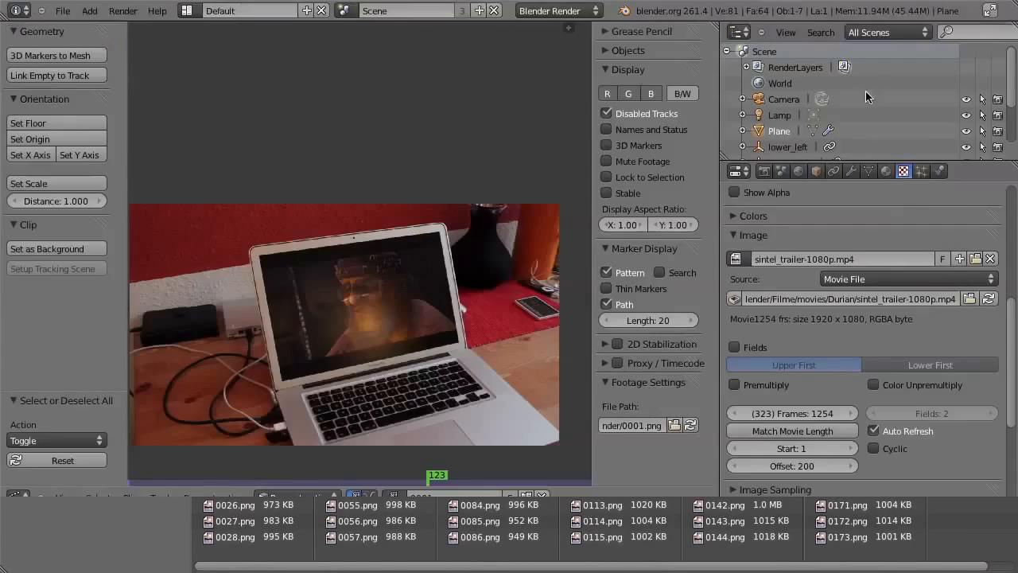
Step: Play back the rendered sequence in the maximized clip editor at 1:1 zoom with the display settings hidden
key(ctrl+Up)
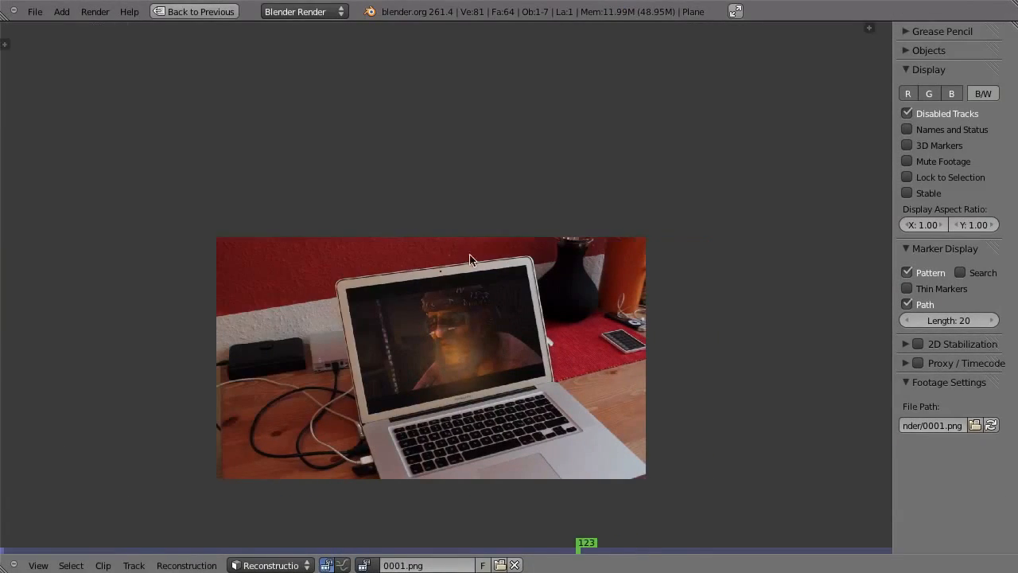
key(n)
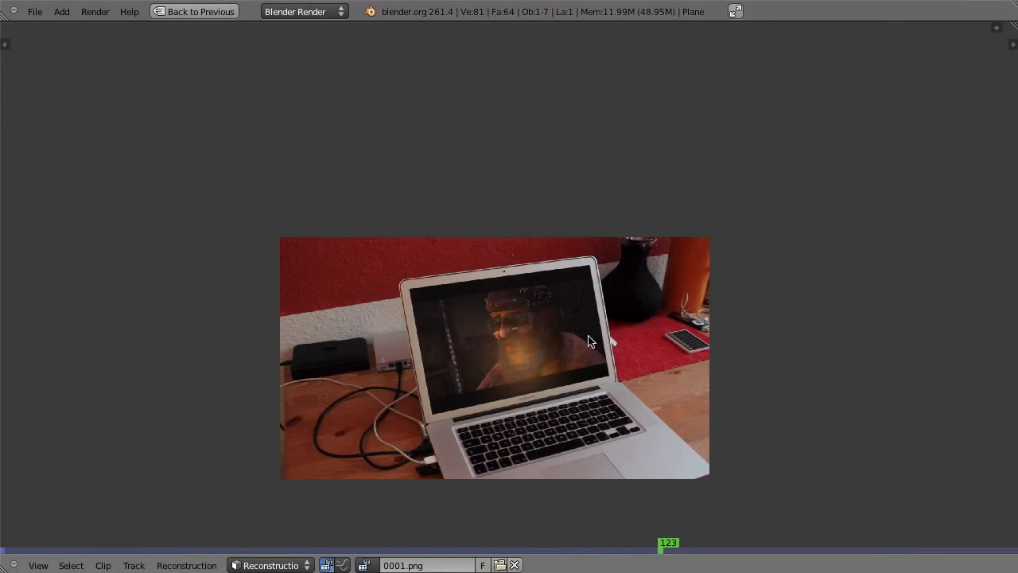
click(38, 565)
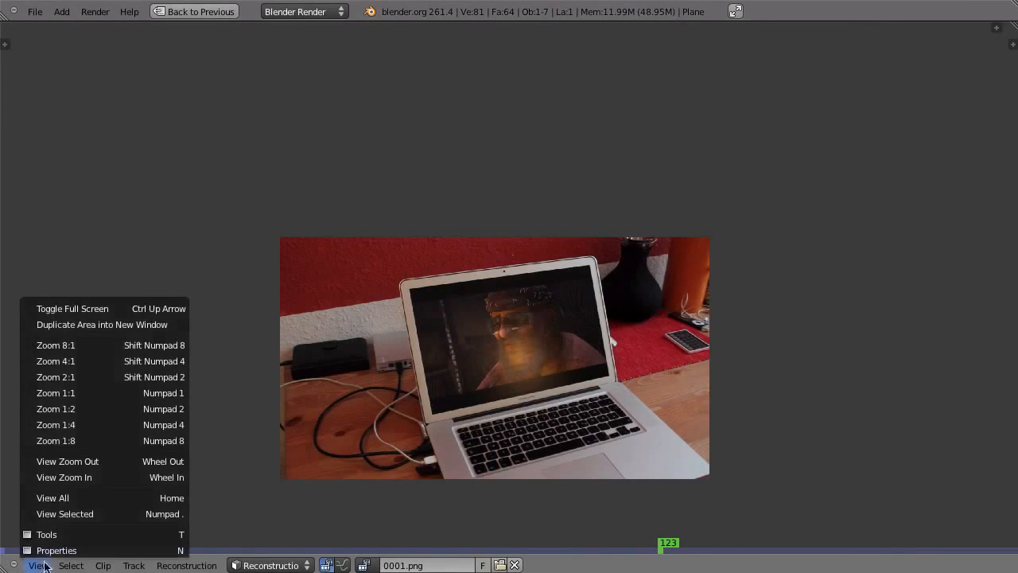
click(122, 393)
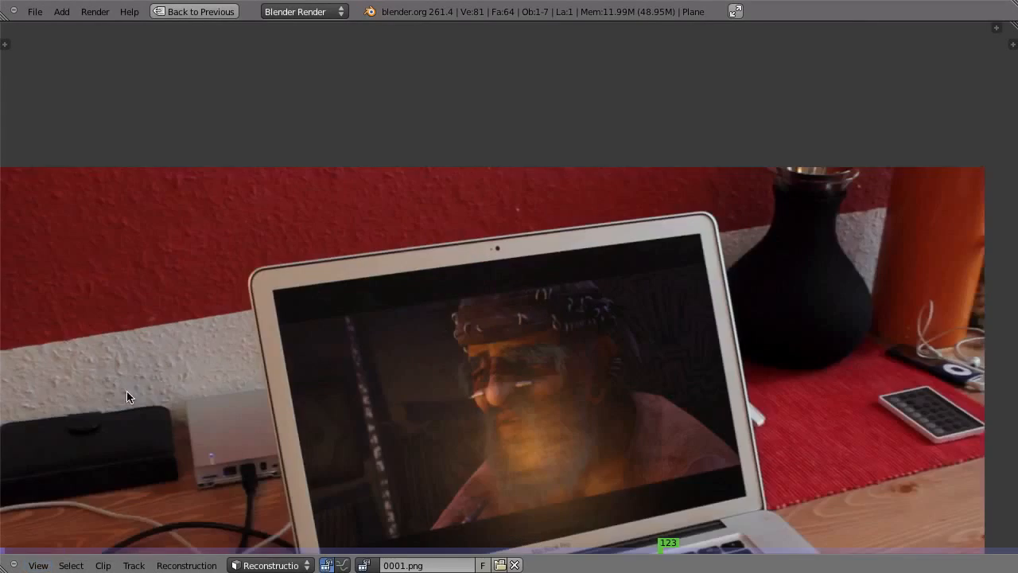
key(alt+a)
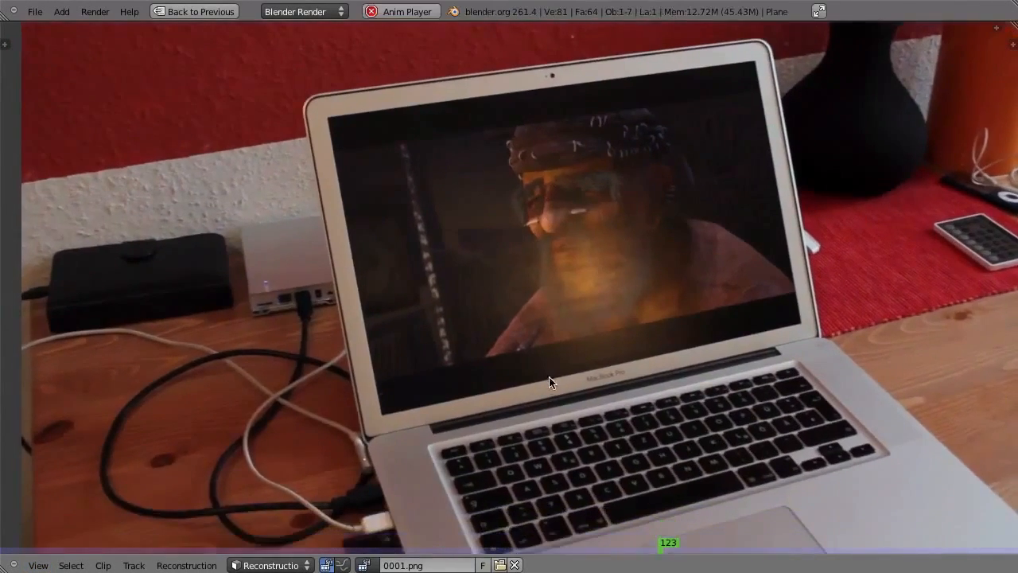